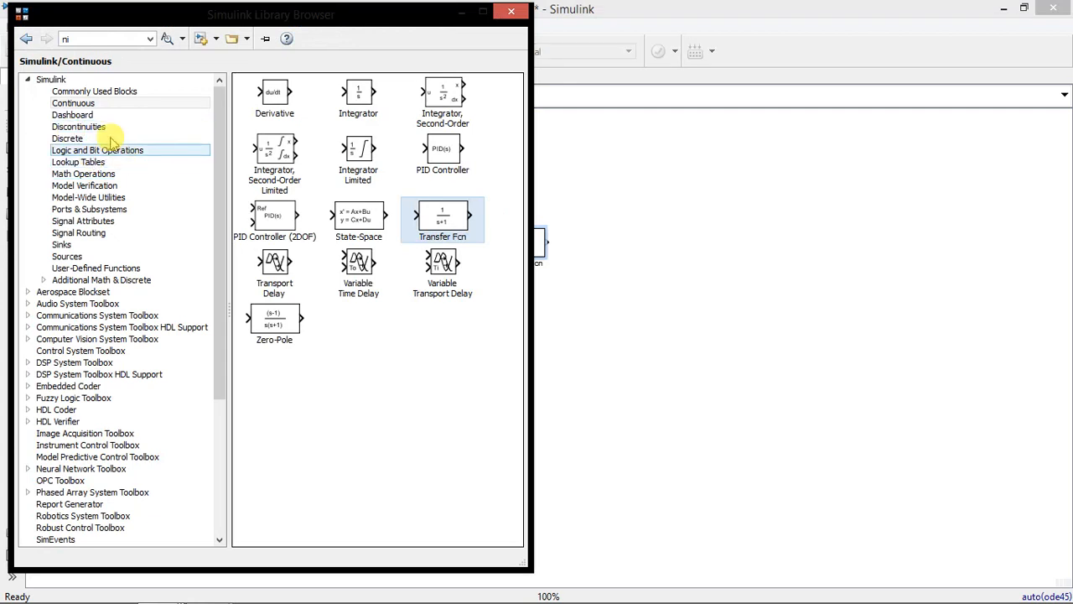
Add a Step source block ahead of the Transfer Fcn block and shift the Transfer Fcn slightly closer to it
{"action": "left_click", "coordinate": [67, 256]}
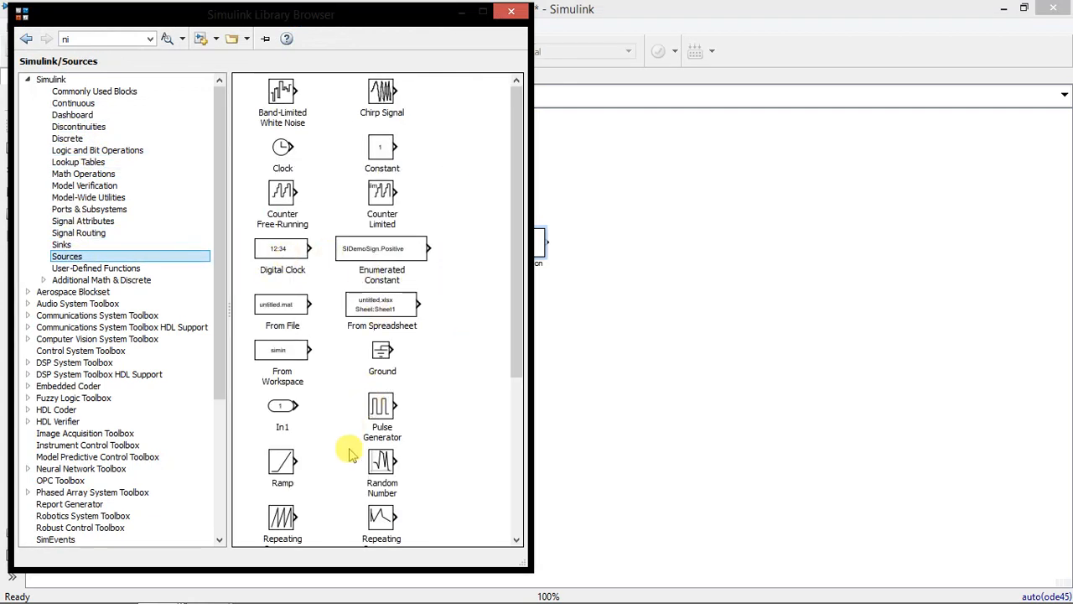
{"action": "scroll", "coordinate": [368, 428], "scroll_direction": "down", "scroll_amount": 5}
{"action": "scroll", "coordinate": [302, 494], "scroll_direction": "up", "scroll_amount": 1}
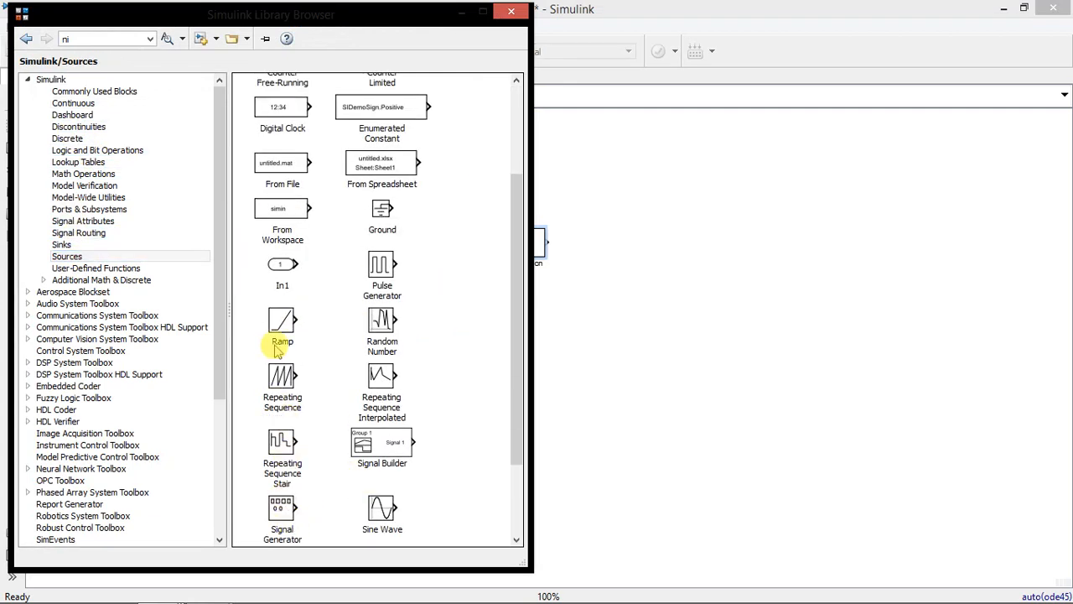
{"action": "scroll", "coordinate": [283, 393], "scroll_direction": "down", "scroll_amount": 3}
{"action": "left_click_drag", "start_coordinate": [282, 452], "coordinate": [409, 243]}
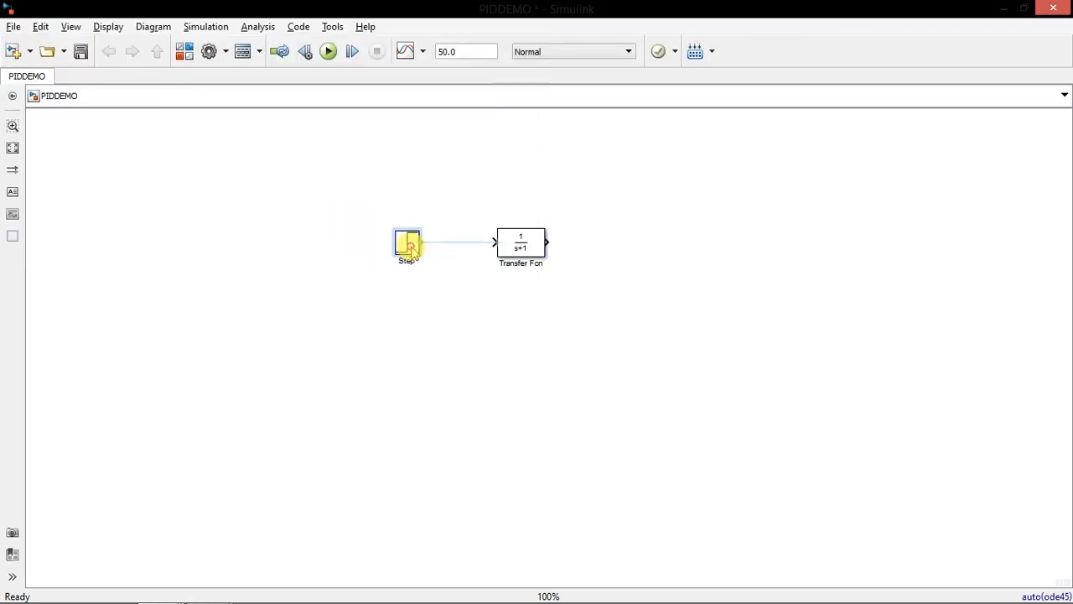
{"action": "scroll", "coordinate": [455, 252], "scroll_direction": "up", "scroll_amount": 4}
{"action": "left_click_drag", "start_coordinate": [634, 246], "coordinate": [587, 247]}
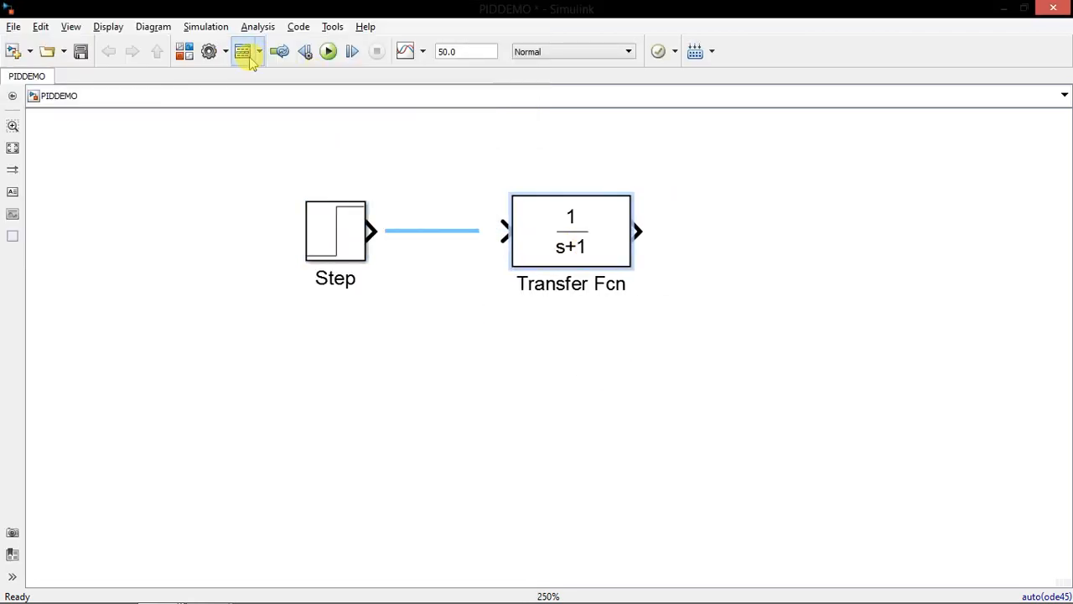
Add a Scope block after the Transfer Fcn and wire Step, Transfer Fcn and Scope together in series
{"action": "left_click", "coordinate": [185, 51]}
{"action": "left_click", "coordinate": [75, 243]}
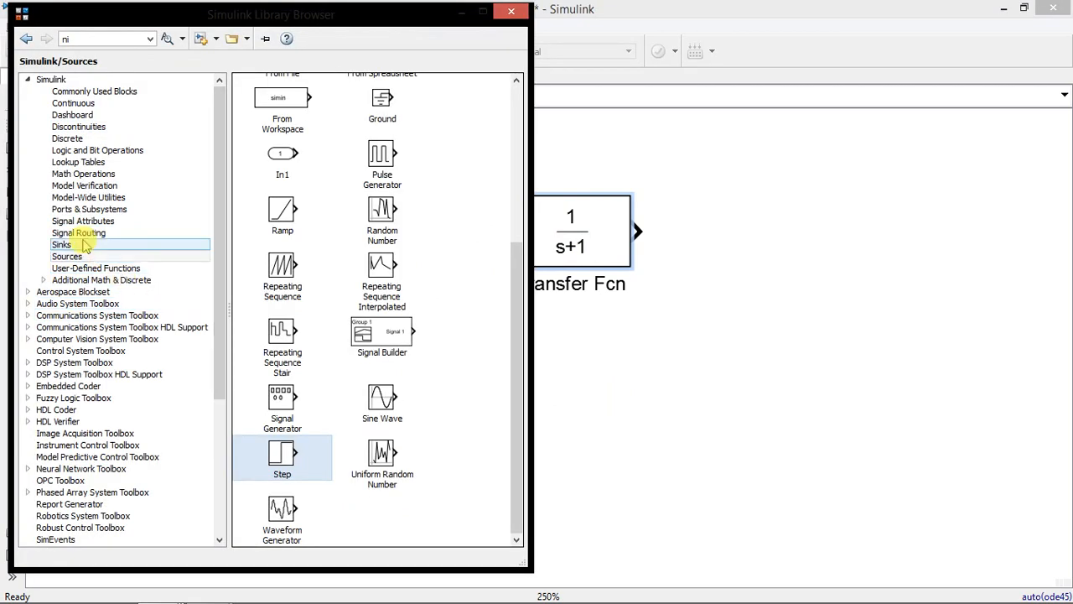
{"action": "left_click_drag", "start_coordinate": [276, 149], "coordinate": [779, 233]}
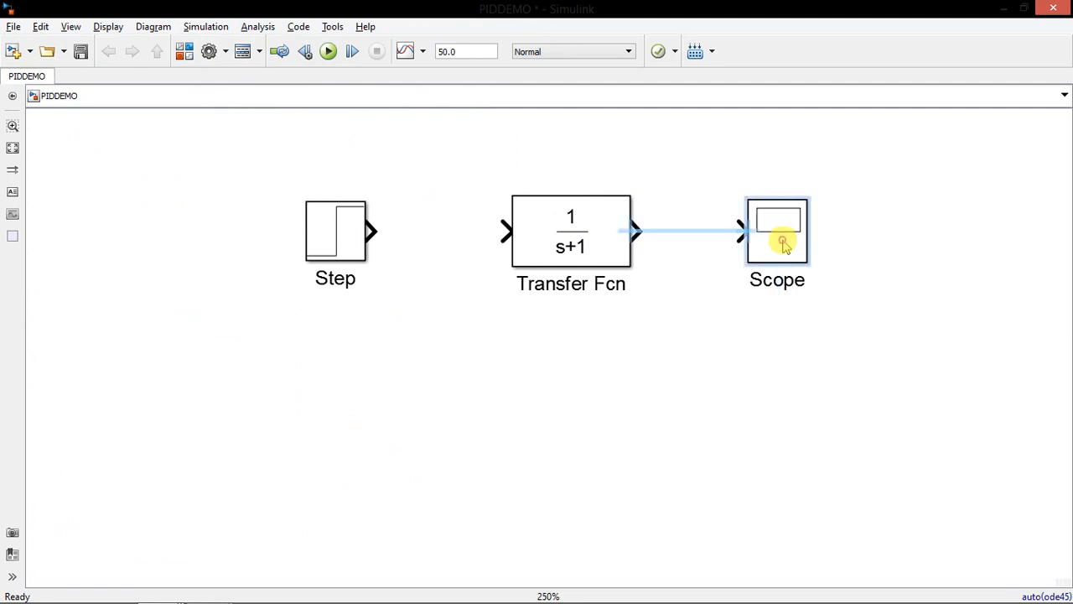
{"action": "left_click_drag", "start_coordinate": [373, 232], "coordinate": [501, 231]}
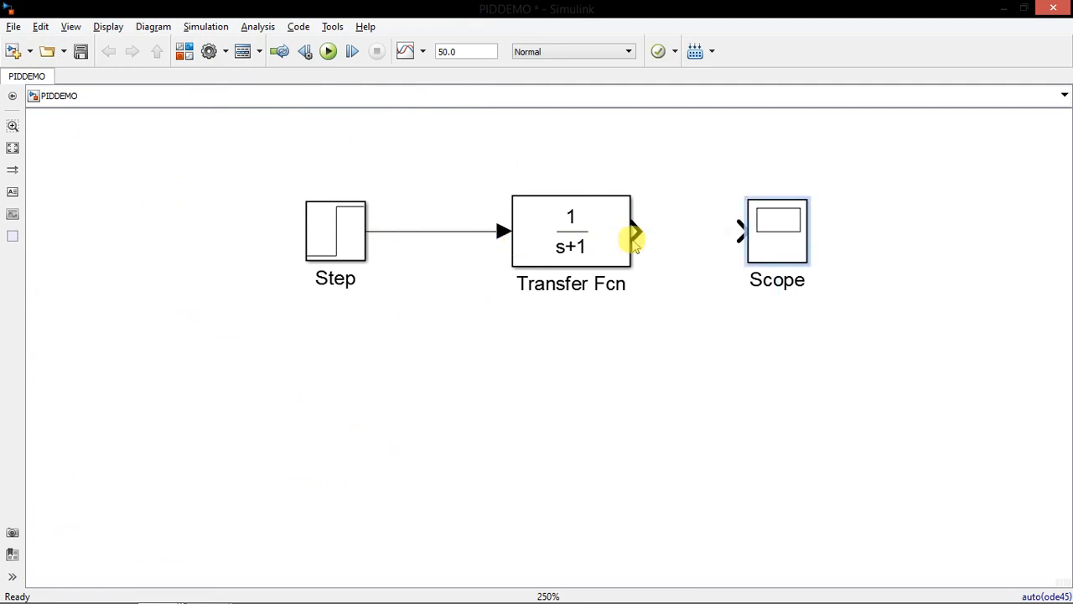
{"action": "left_click_drag", "start_coordinate": [633, 229], "coordinate": [734, 231]}
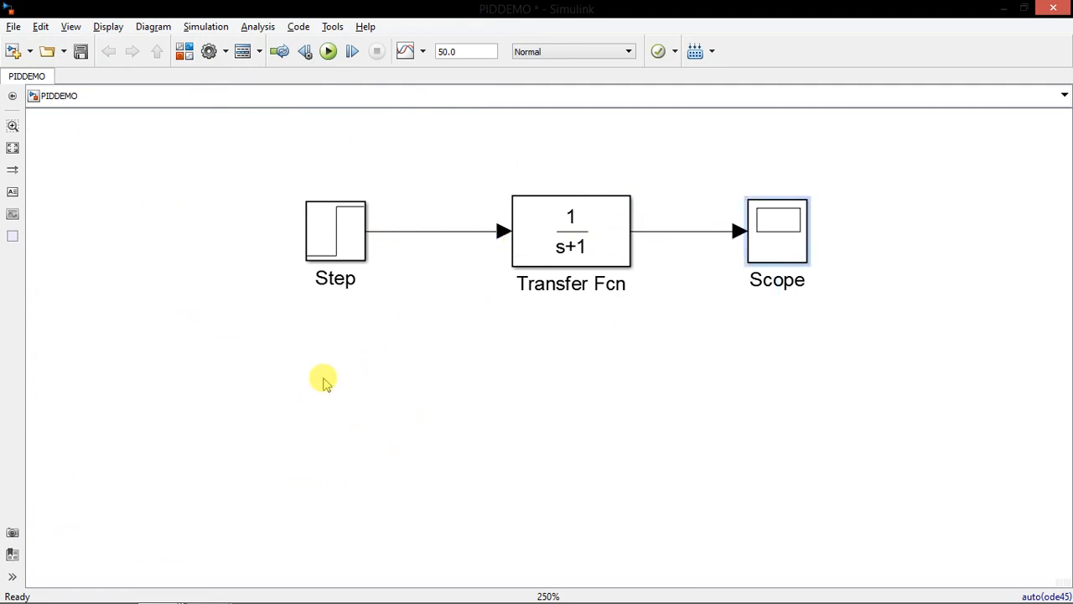
Add the annotation "OPEN LOOP SYSTEM" and position it above the Transfer Fcn block
{"action": "left_click", "coordinate": [13, 192]}
{"action": "left_click", "coordinate": [455, 139]}
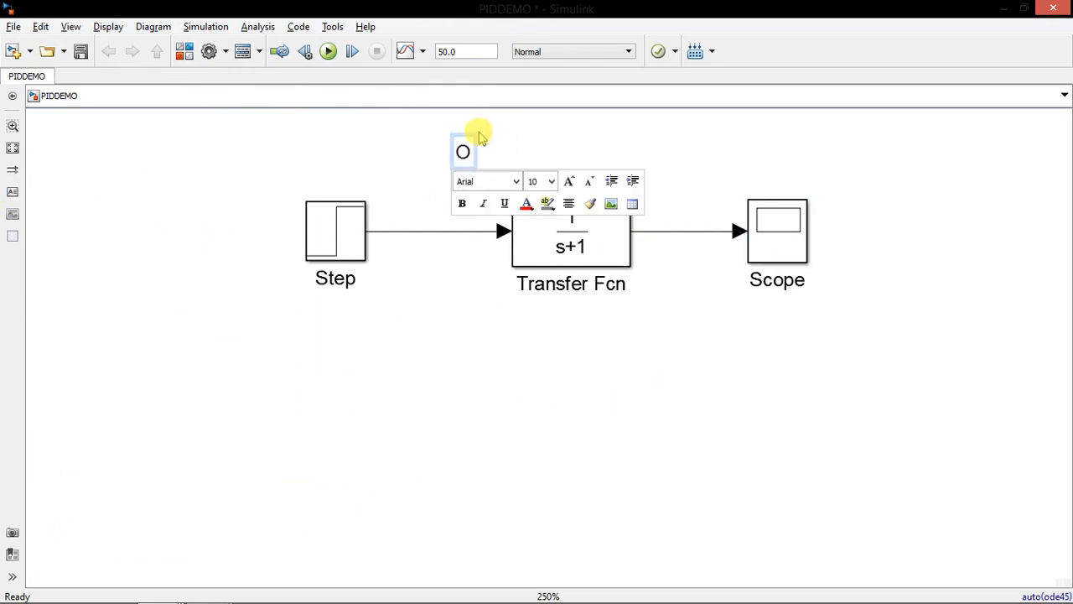
{"action": "type", "text": "OPEN LOOP SYSTEM"}
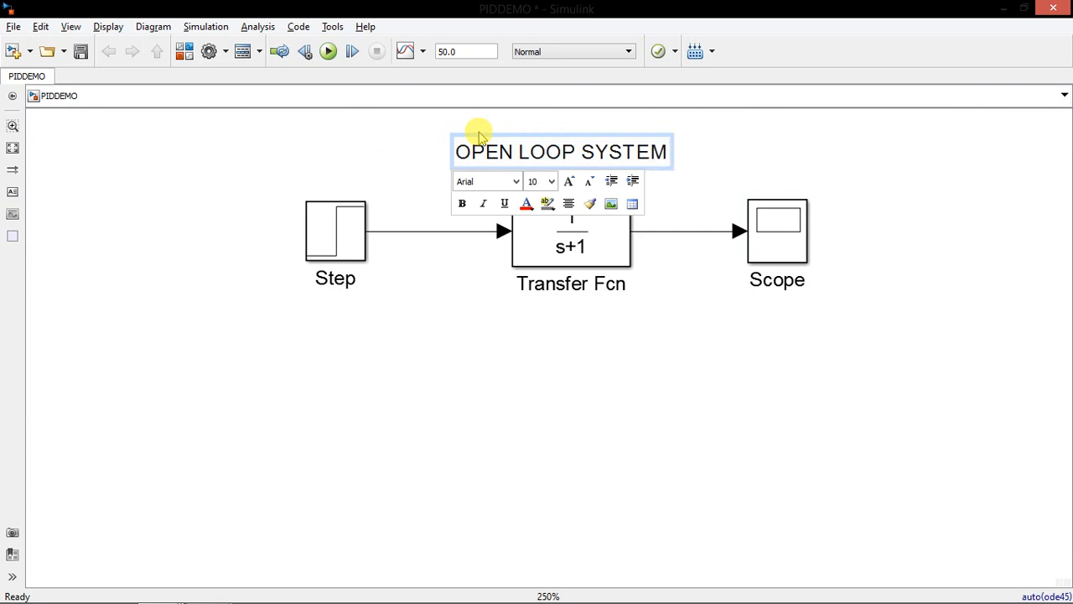
{"action": "key", "text": "Escape"}
{"action": "left_click", "coordinate": [544, 151]}
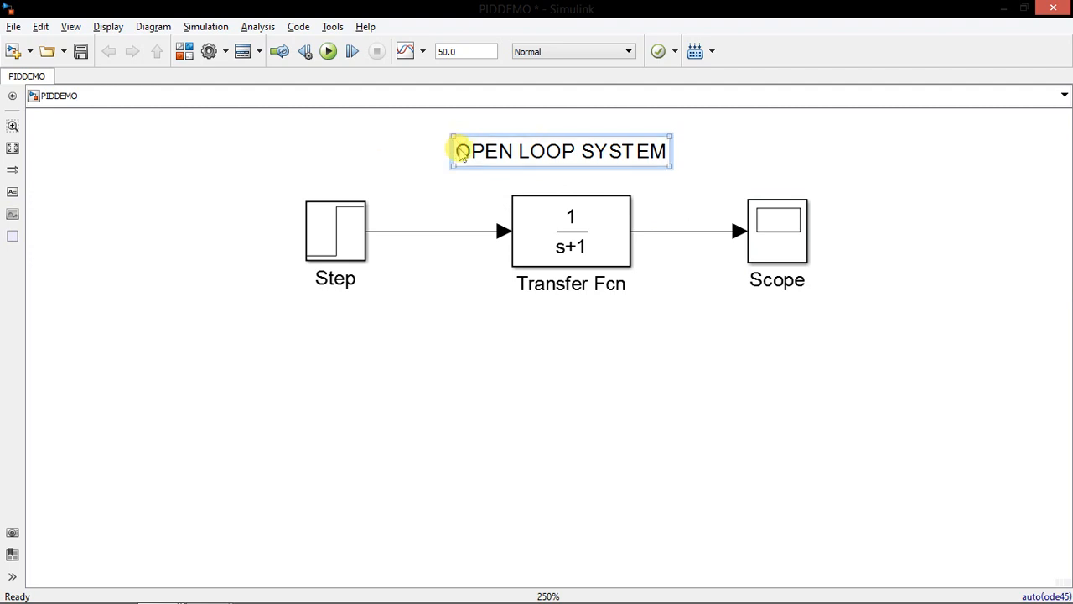
{"action": "left_click_drag", "start_coordinate": [489, 157], "coordinate": [518, 157]}
{"action": "left_click", "coordinate": [608, 259]}
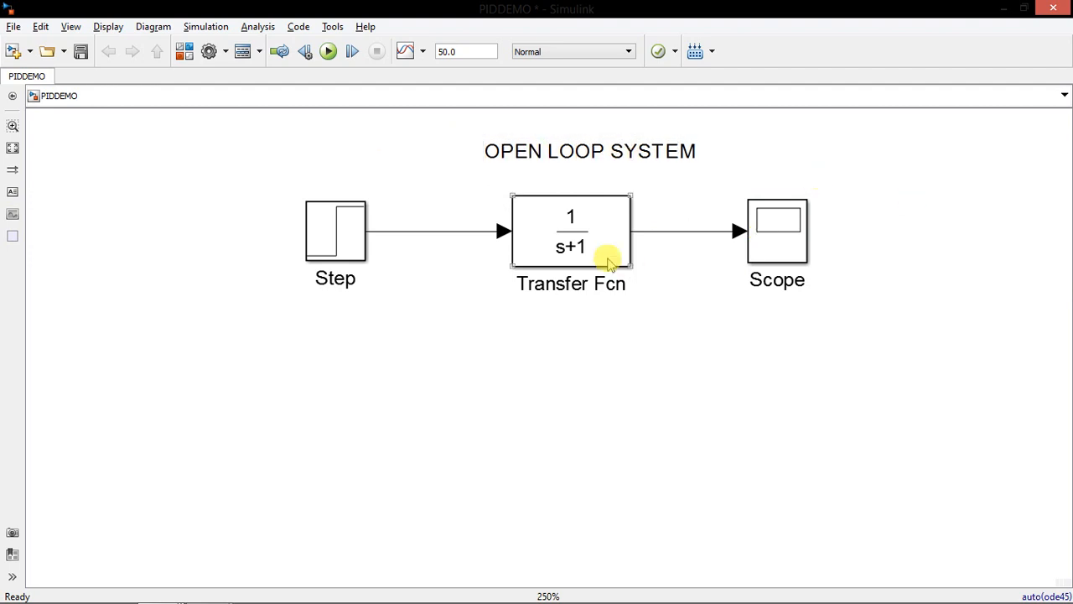
{"action": "left_click", "coordinate": [347, 232]}
{"action": "left_click", "coordinate": [568, 234]}
{"action": "left_click", "coordinate": [776, 240]}
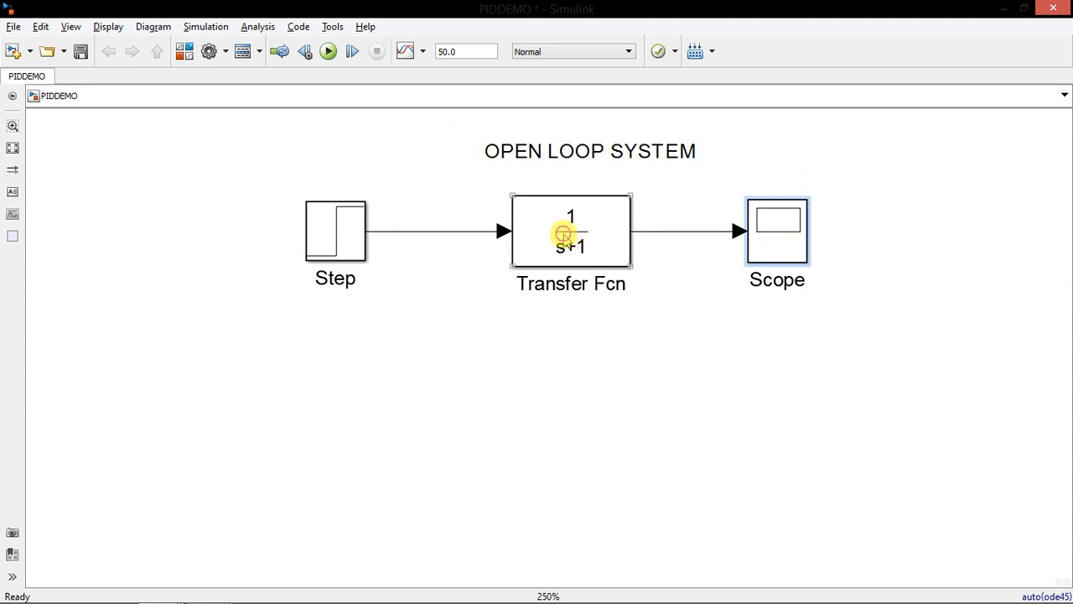
Rename the Scope block to "open loop response"
{"action": "left_click", "coordinate": [764, 248]}
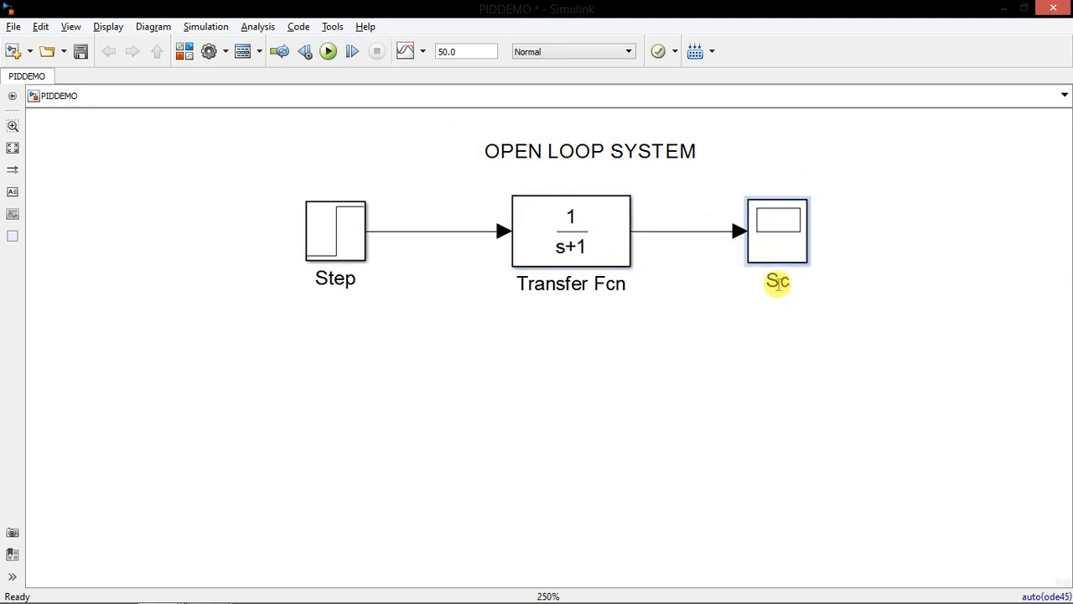
{"action": "type", "text": "op response"}
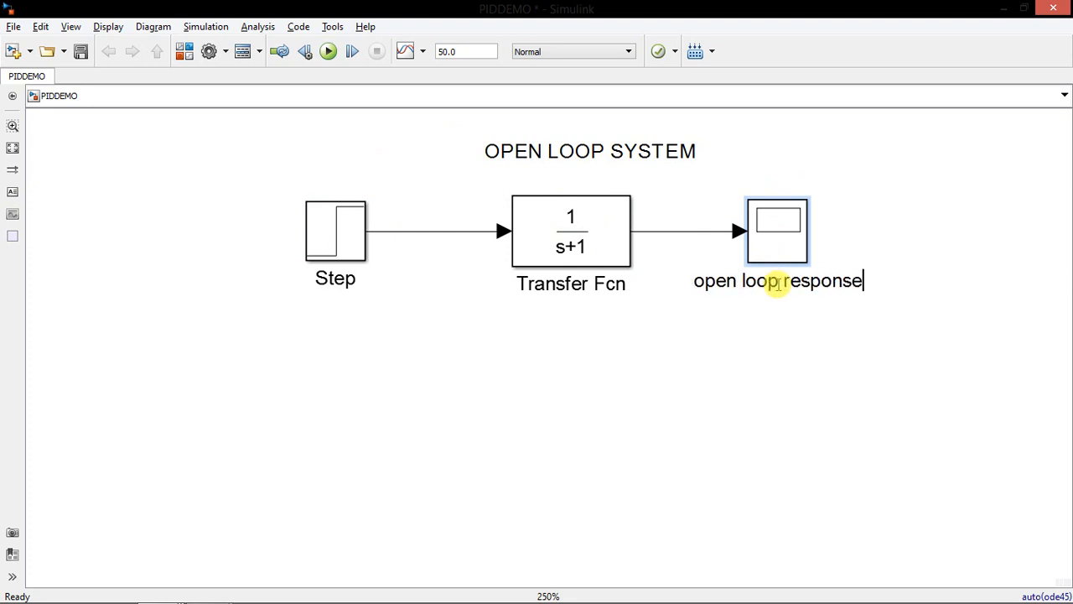
{"action": "left_click", "coordinate": [830, 318]}
{"action": "left_click", "coordinate": [344, 250]}
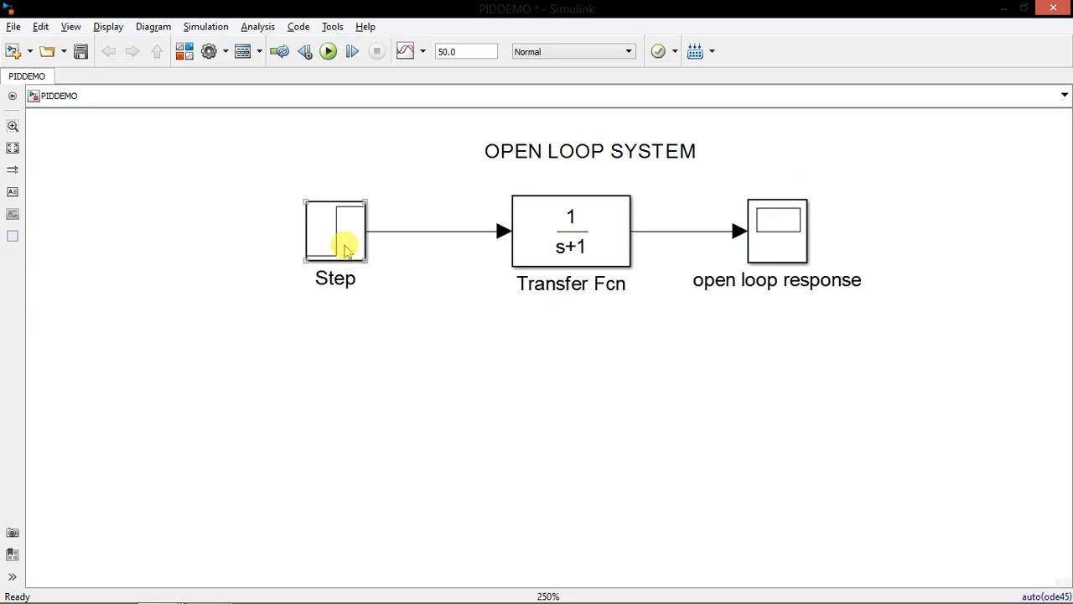
{"action": "double_click", "coordinate": [344, 250]}
{"action": "left_click", "coordinate": [723, 84]}
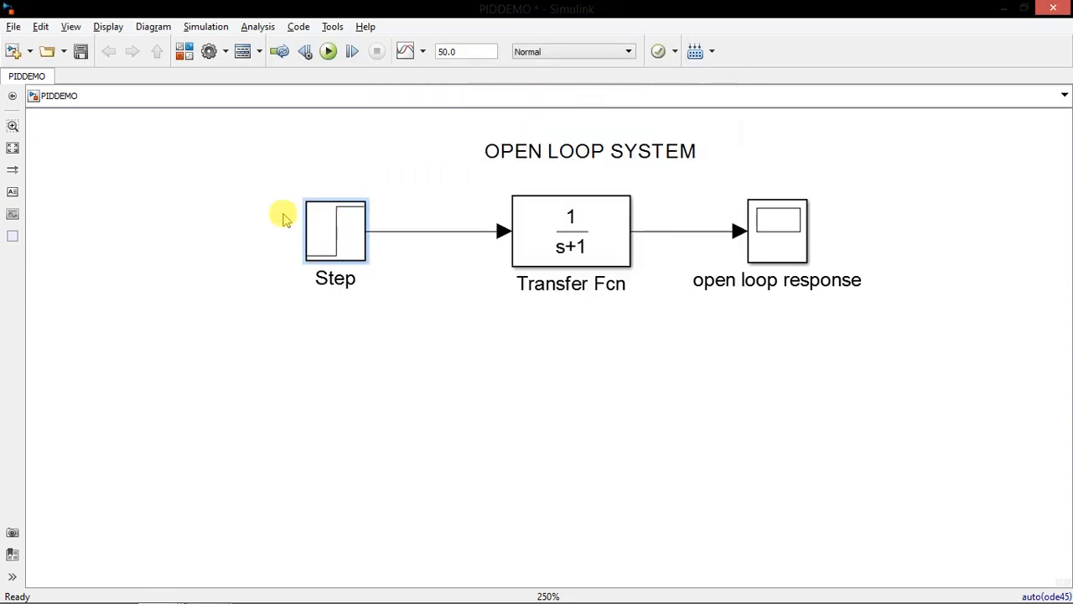
Set the Step block's step time to 2.0 and apply it
{"action": "scroll", "coordinate": [307, 207], "scroll_direction": "up", "scroll_amount": 3}
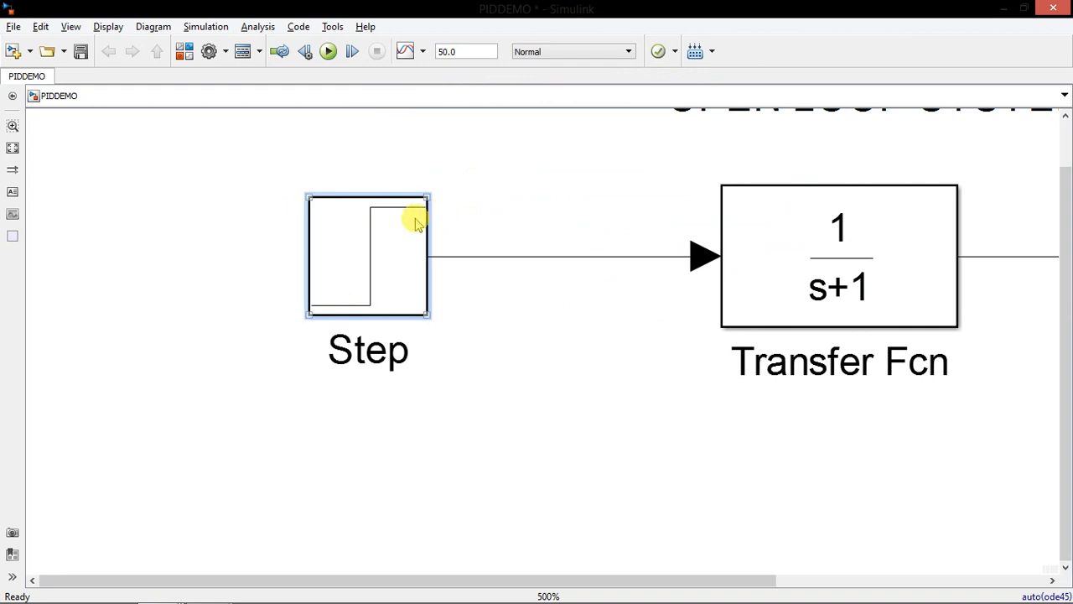
{"action": "double_click", "coordinate": [376, 251]}
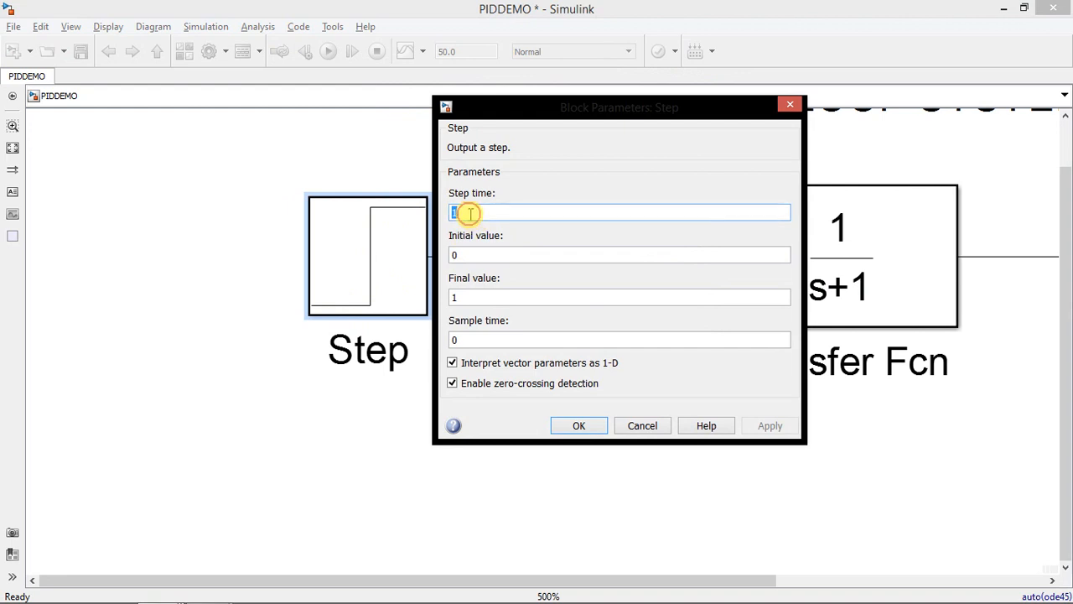
{"action": "type", "text": "2"}
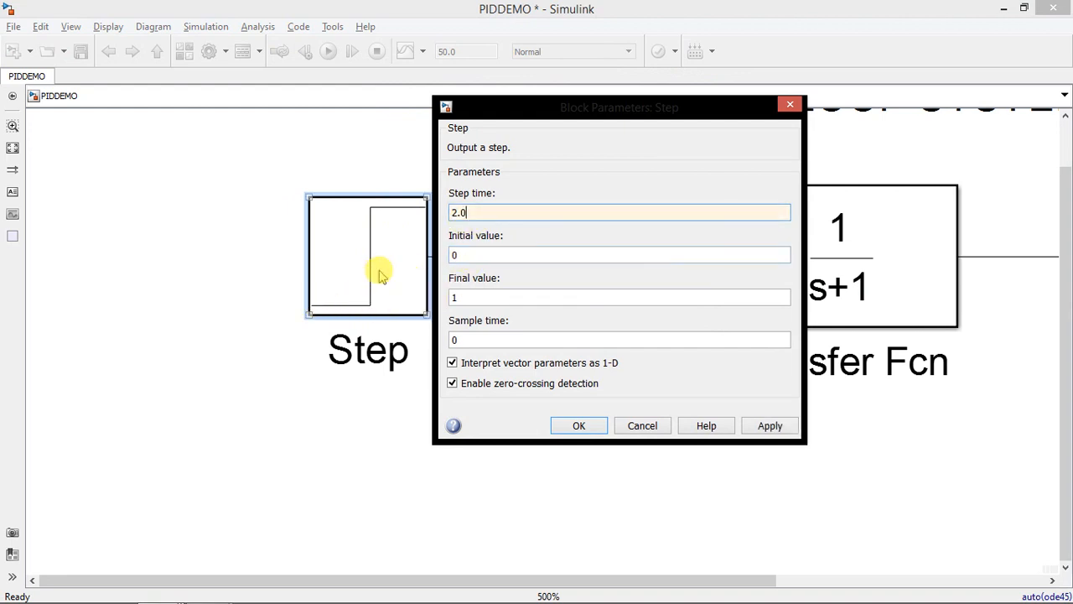
{"action": "left_click", "coordinate": [579, 426]}
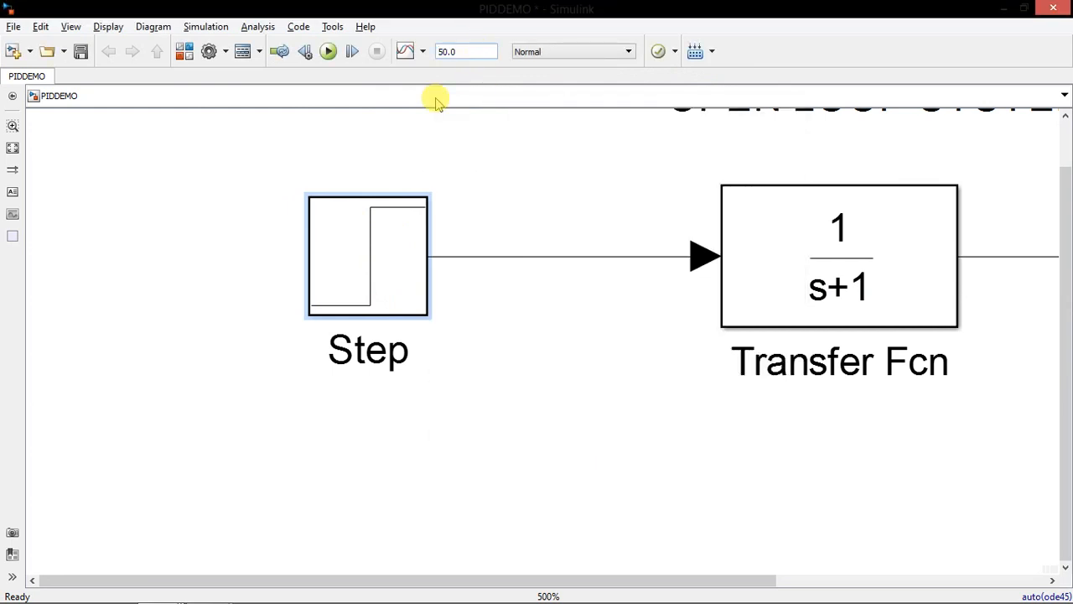
Set the Transfer Fcn block's denominator coefficients to [1 5 6] and recheck its numerator and denominator parameters
{"action": "key", "text": "space"}
{"action": "scroll", "coordinate": [539, 312], "scroll_direction": "up", "scroll_amount": 2}
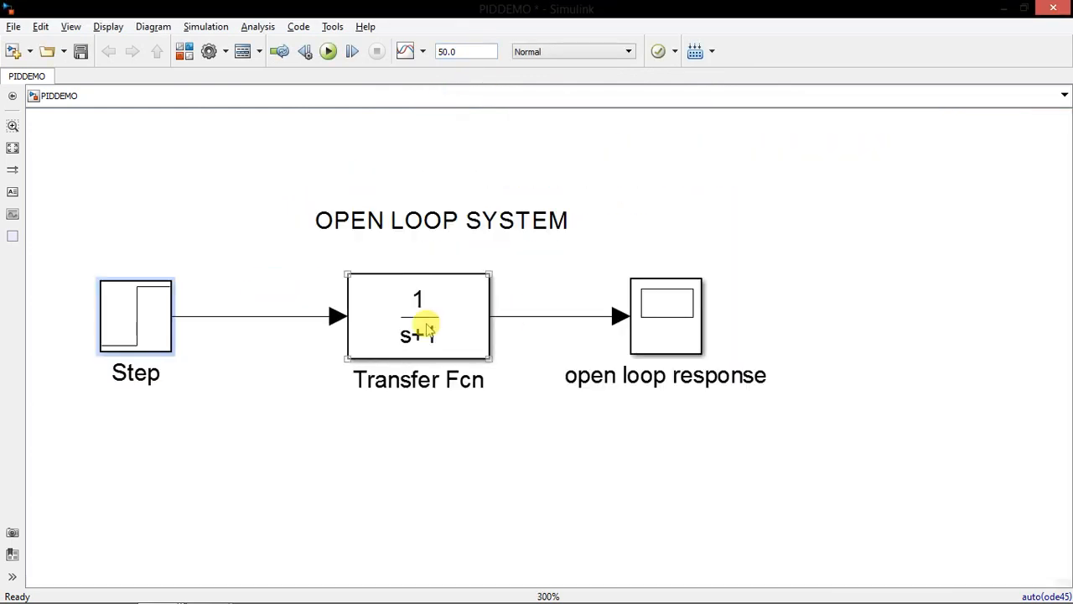
{"action": "double_click", "coordinate": [426, 326]}
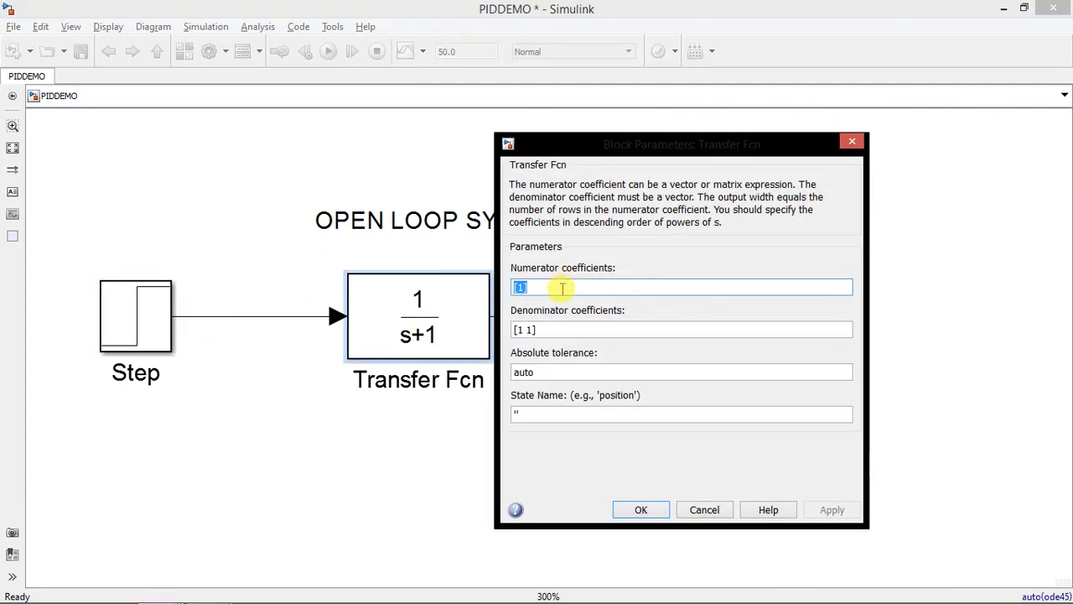
{"action": "key", "text": "Tab"}
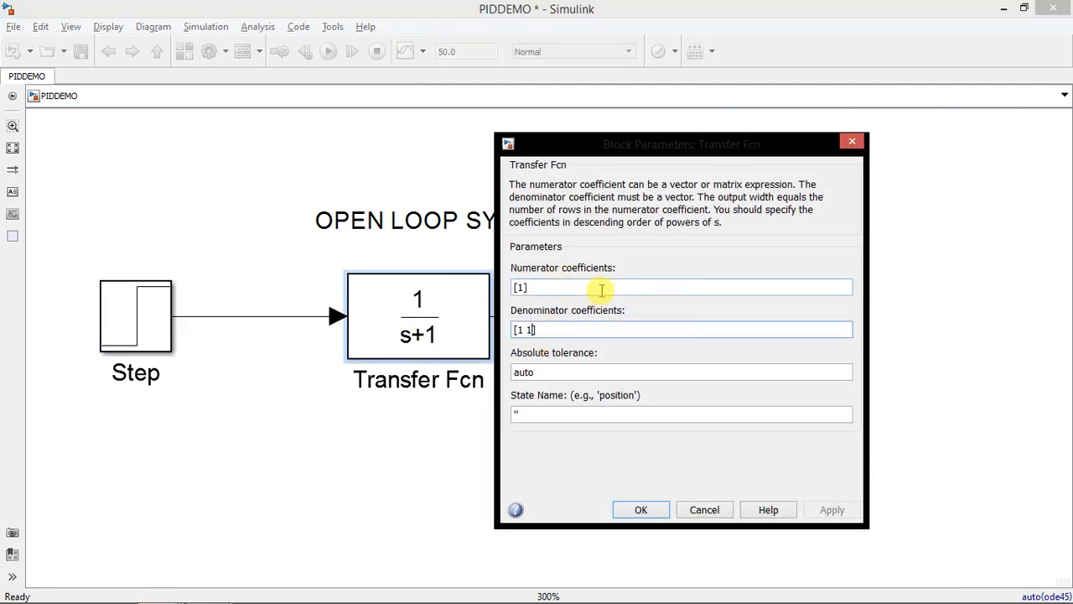
{"action": "key", "text": "BackSpace"}
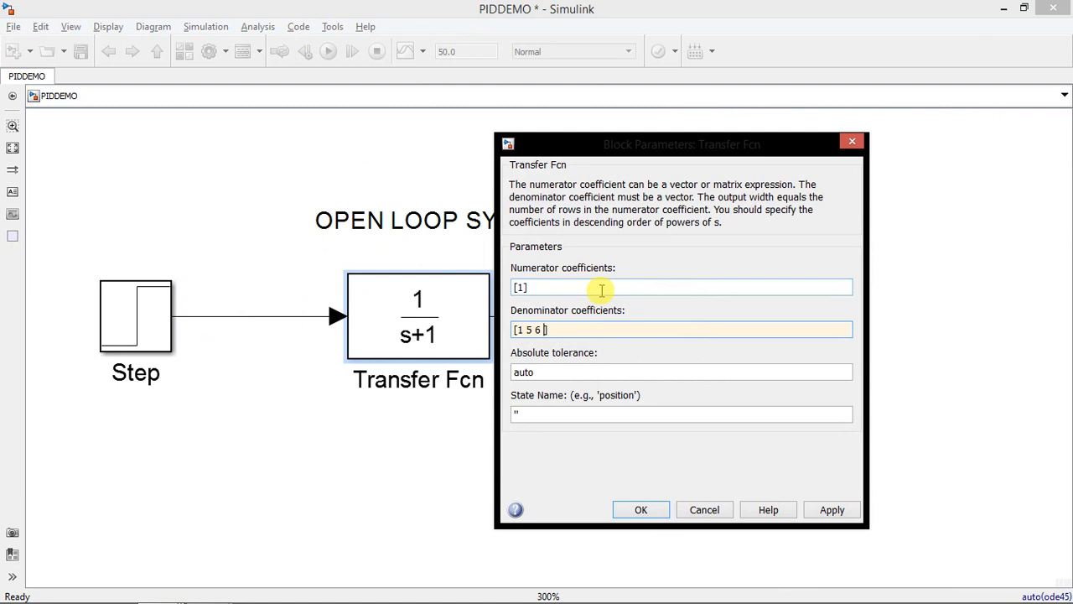
{"action": "key", "text": "Return"}
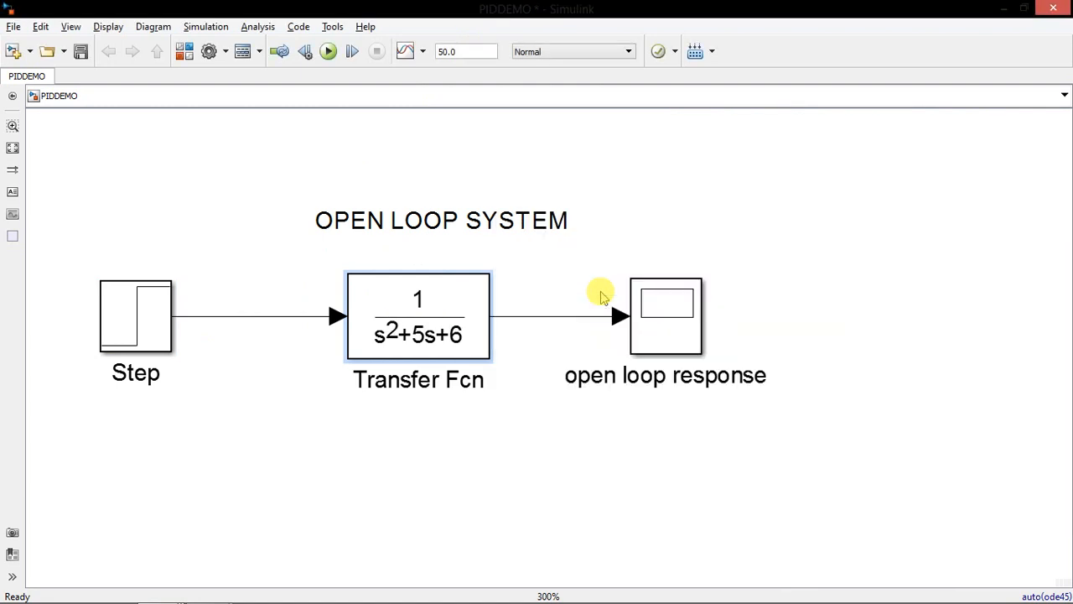
{"action": "double_click", "coordinate": [444, 338]}
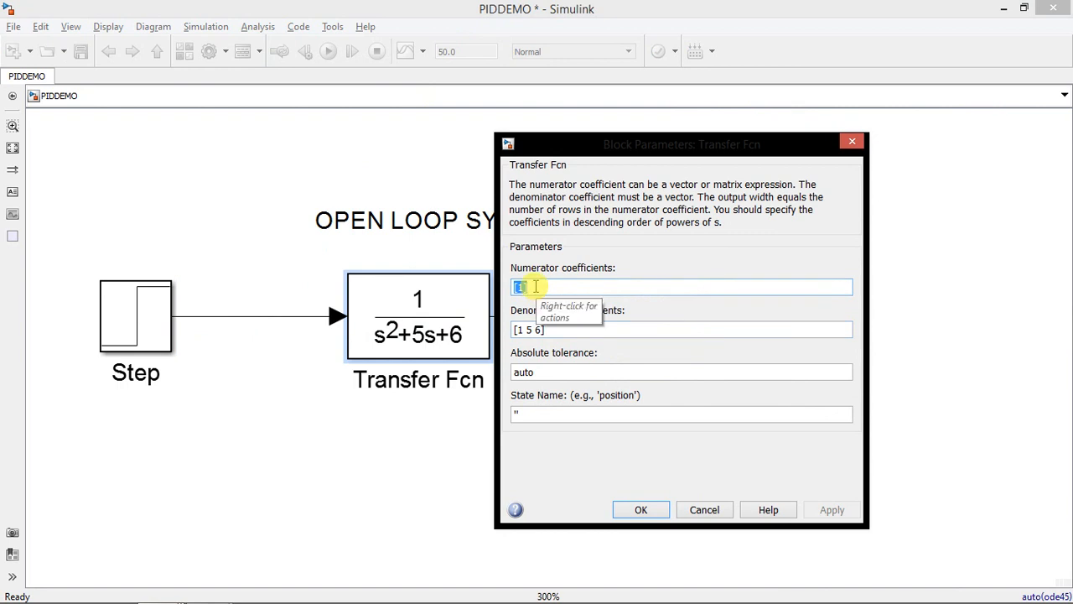
{"action": "key", "text": "Return"}
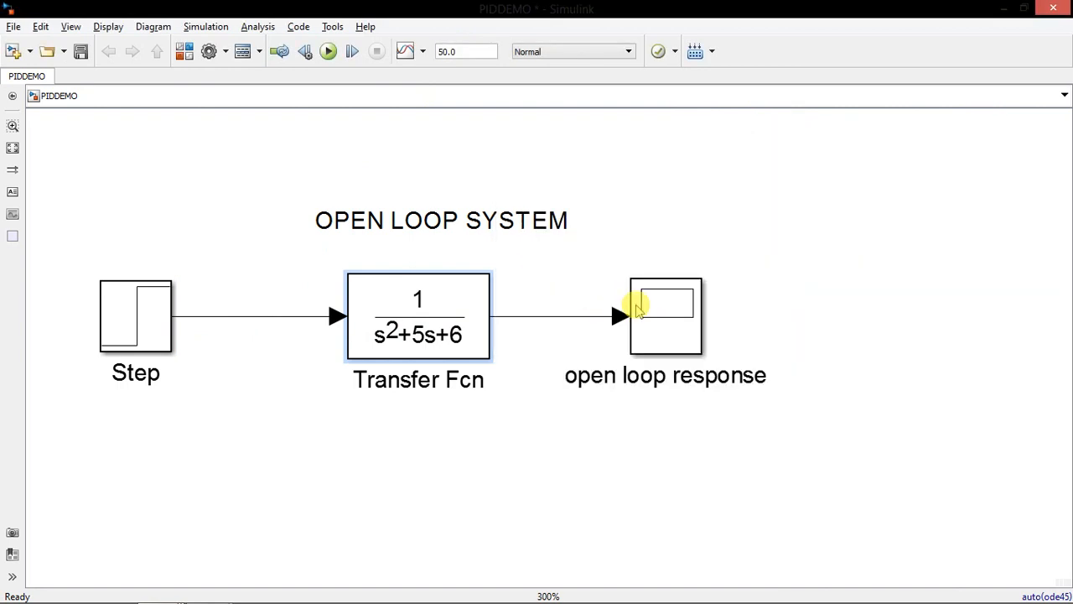
Run the simulation, view the output curve in the open loop response scope, and close the scope window
{"action": "left_click", "coordinate": [329, 52]}
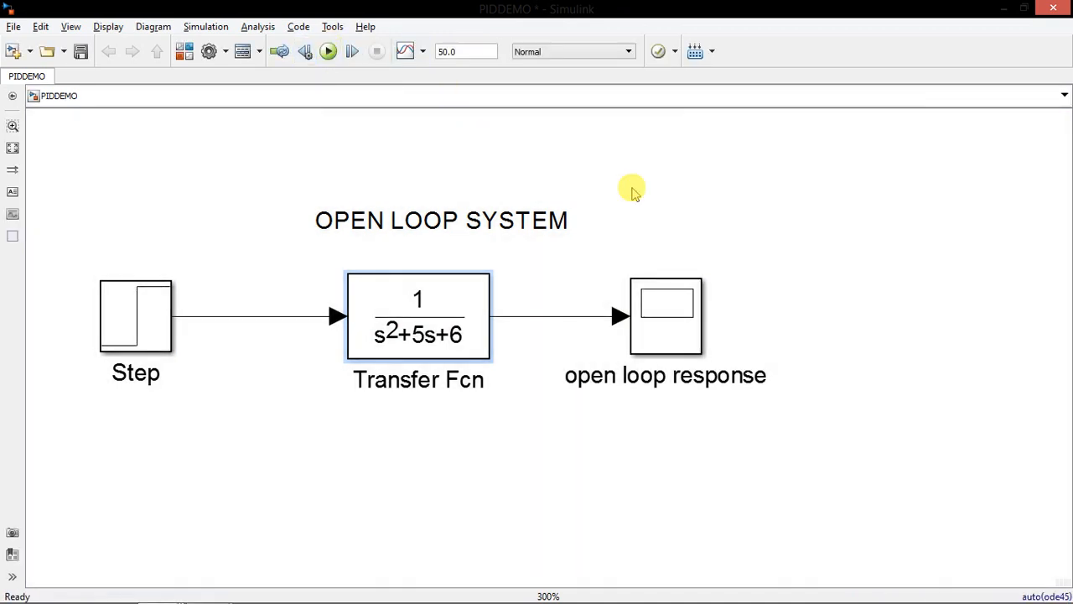
{"action": "left_click", "coordinate": [673, 336]}
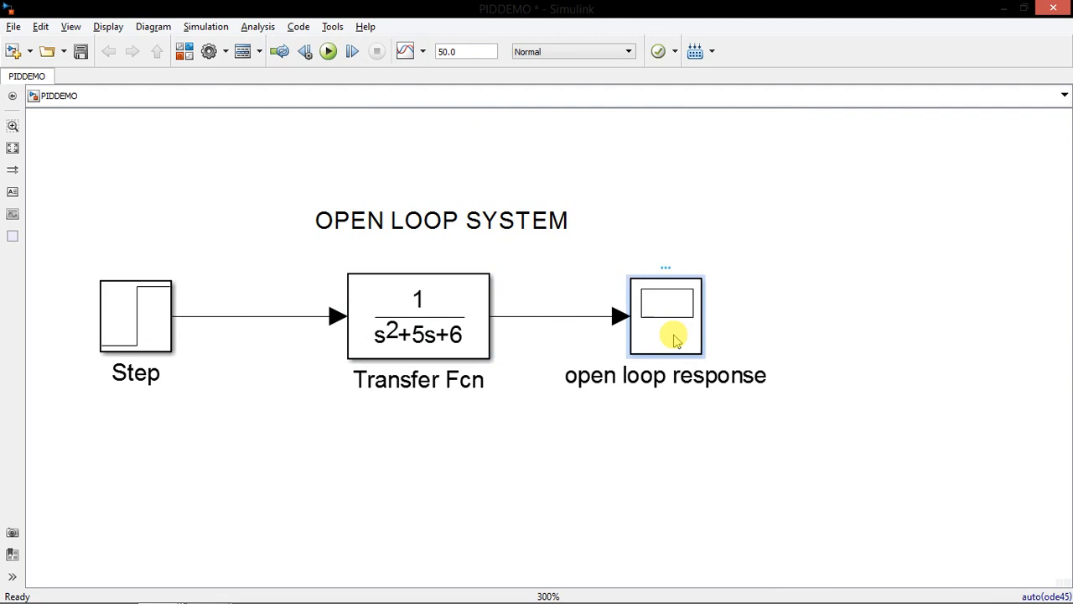
{"action": "double_click", "coordinate": [674, 338]}
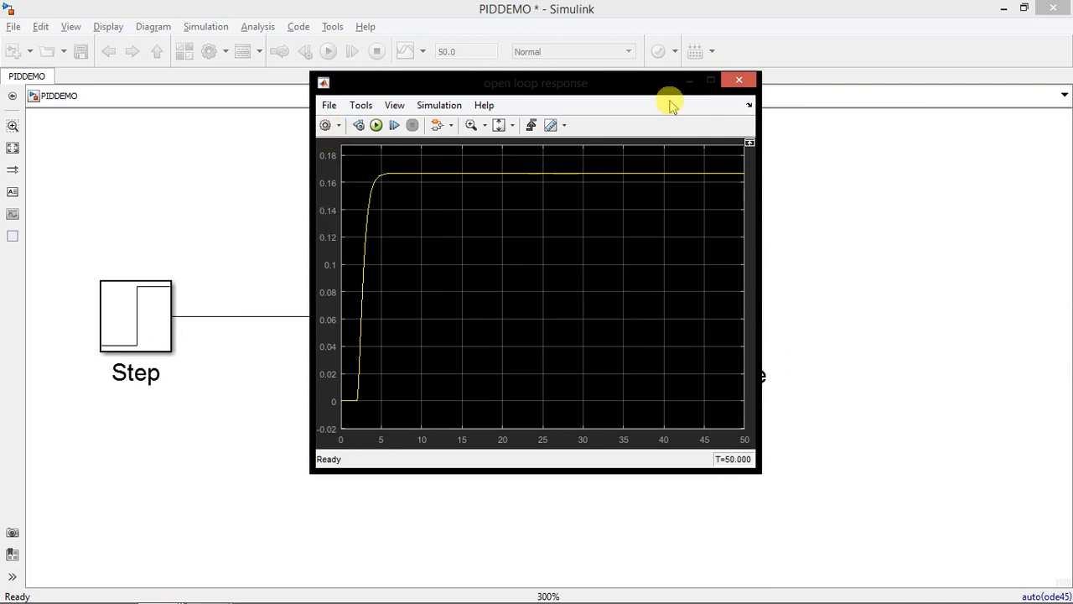
{"action": "left_click", "coordinate": [736, 83]}
Add a Mux block from the Commonly Used Blocks library to the model near the OPEN LOOP SYSTEM title
{"action": "left_click", "coordinate": [183, 53]}
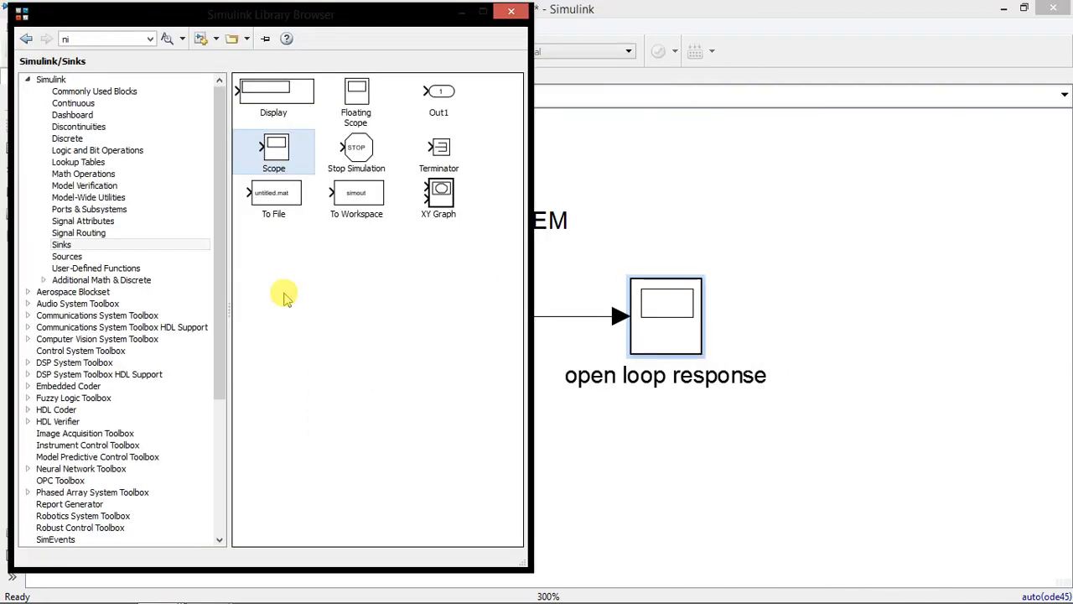
{"action": "left_click", "coordinate": [100, 94]}
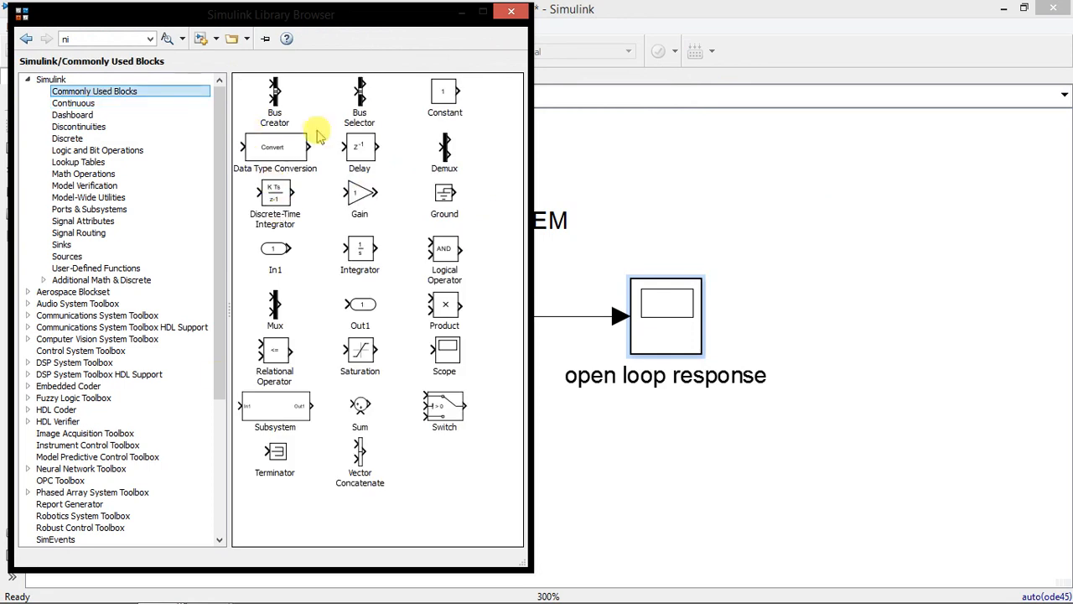
{"action": "left_click_drag", "start_coordinate": [274, 310], "coordinate": [570, 244]}
{"action": "left_click", "coordinate": [474, 213]}
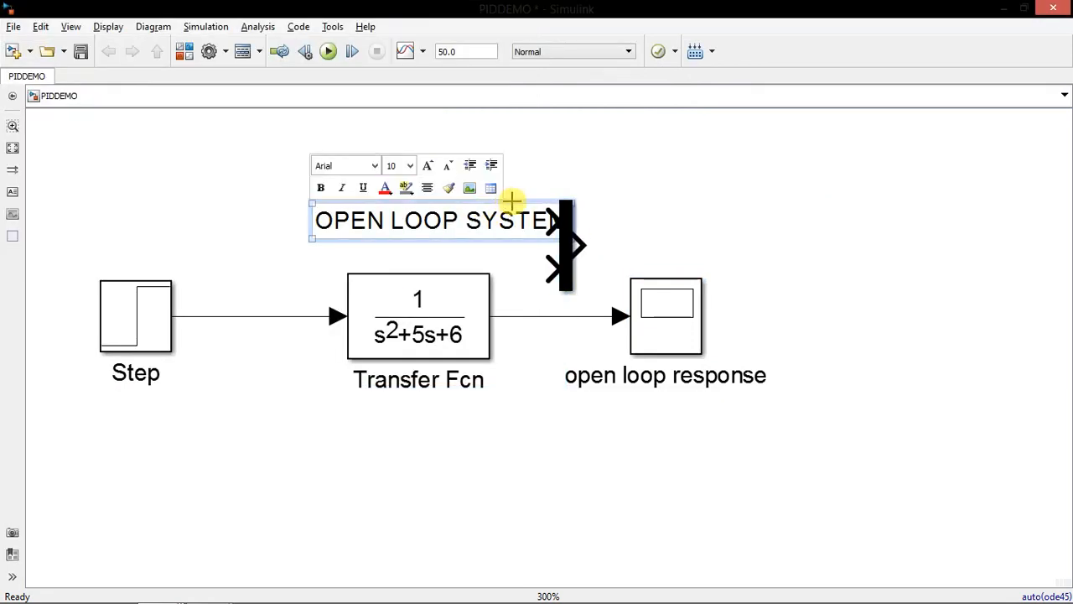
{"action": "left_click_drag", "start_coordinate": [281, 175], "coordinate": [401, 239]}
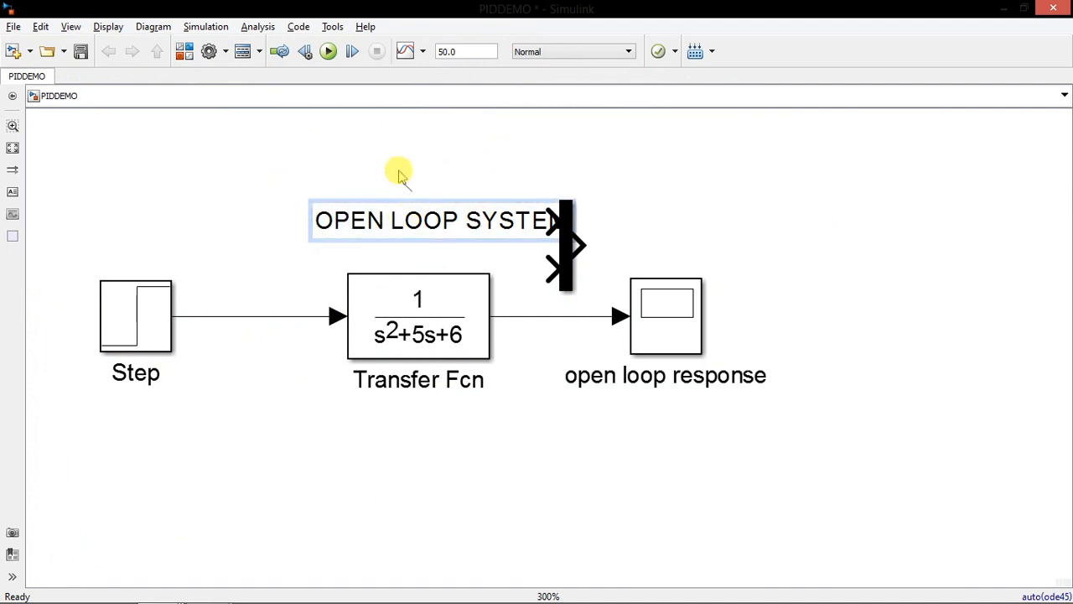
{"action": "left_click", "coordinate": [677, 191]}
Move the Step, Transfer Fcn and scope chain downward and place the Mux just below the OPEN LOOP SYSTEM title
{"action": "left_click_drag", "start_coordinate": [107, 430], "coordinate": [744, 278]}
{"action": "left_click_drag", "start_coordinate": [690, 328], "coordinate": [680, 392]}
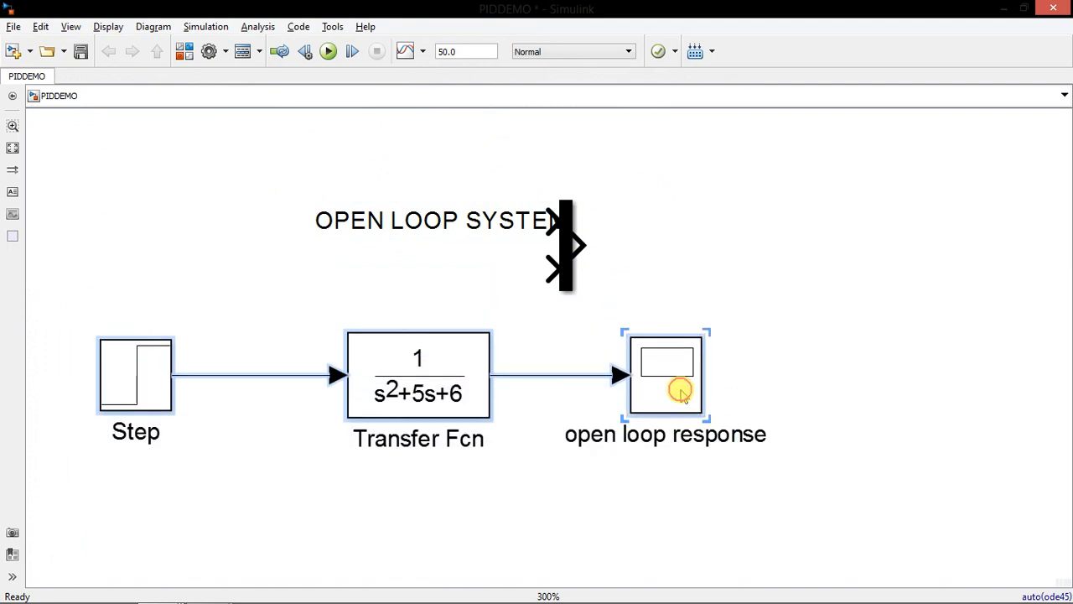
{"action": "left_click", "coordinate": [744, 312]}
{"action": "left_click_drag", "start_coordinate": [565, 253], "coordinate": [565, 299]}
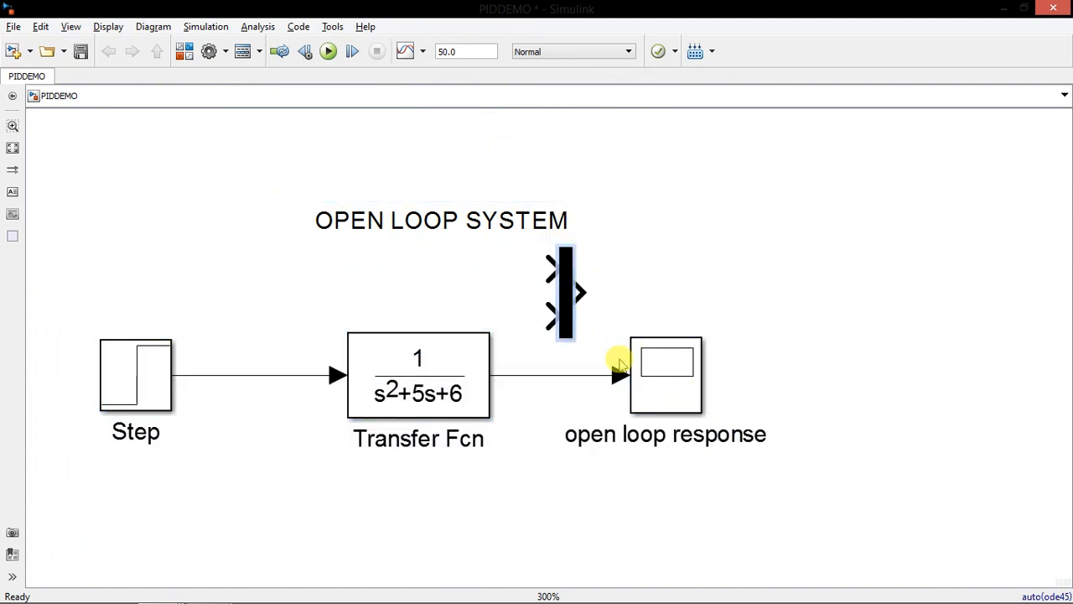
Delete the line between the Transfer Fcn and the open loop response scope, and move the scope farther right
{"action": "left_click", "coordinate": [598, 374]}
{"action": "key", "text": "Delete"}
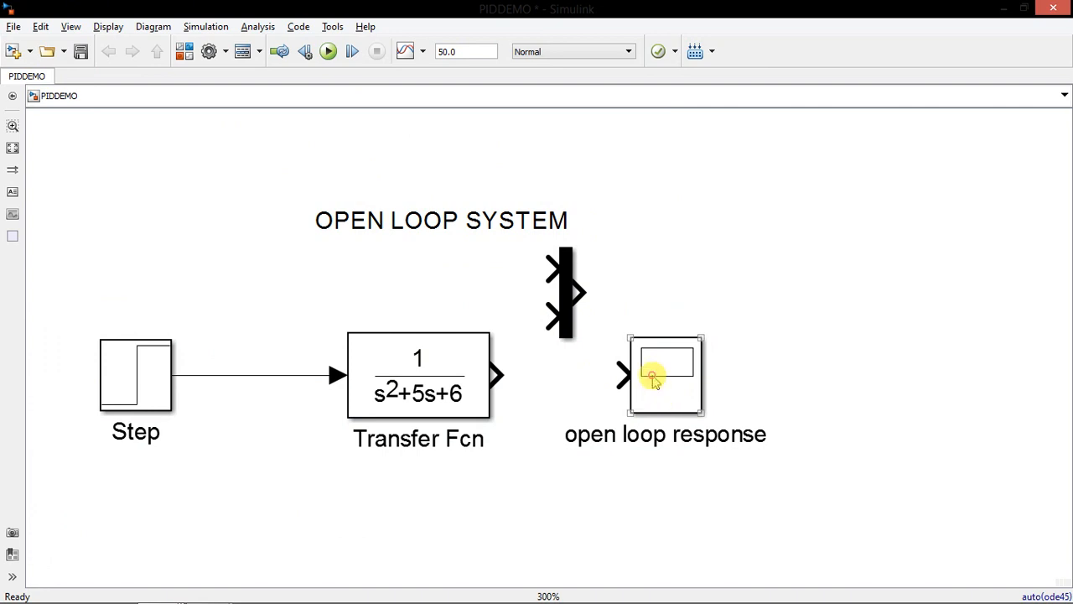
{"action": "left_click_drag", "start_coordinate": [654, 376], "coordinate": [782, 376]}
Connect the Mux output to the scope, and feed its inputs from the Step signal and the Transfer Fcn output
{"action": "mouse_move", "coordinate": [577, 292]}
{"action": "left_mouse_down"}
{"action": "mouse_move", "coordinate": [687, 356]}
{"action": "mouse_move", "coordinate": [754, 374]}
{"action": "left_mouse_up"}
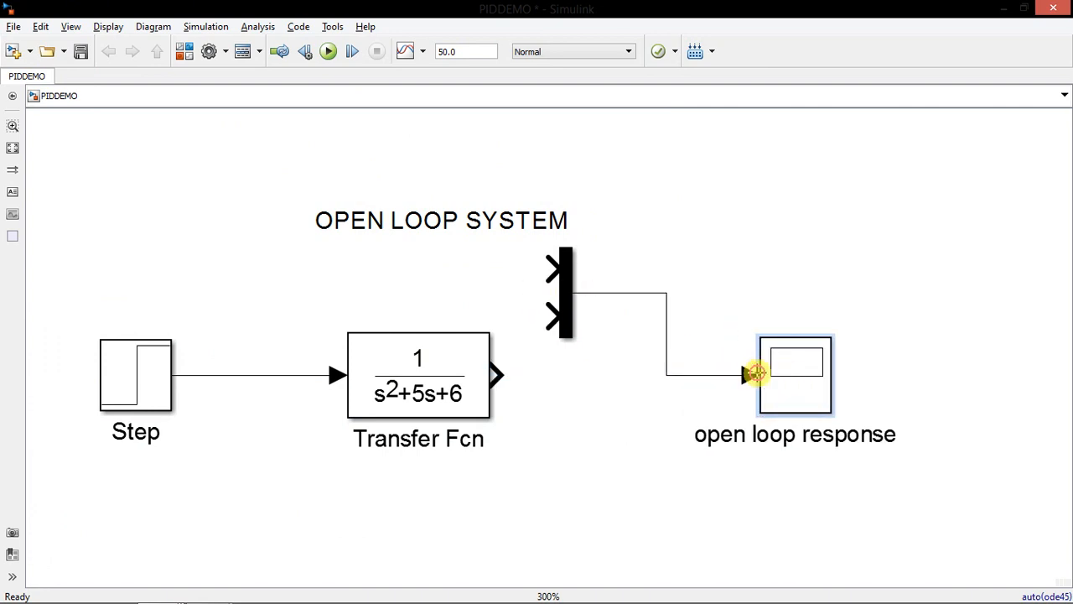
{"action": "mouse_move", "coordinate": [561, 315]}
{"action": "left_mouse_down"}
{"action": "mouse_move", "coordinate": [520, 333]}
{"action": "mouse_move", "coordinate": [497, 362]}
{"action": "left_mouse_up"}
{"action": "mouse_move", "coordinate": [552, 268]}
{"action": "left_mouse_down"}
{"action": "mouse_move", "coordinate": [466, 264]}
{"action": "mouse_move", "coordinate": [234, 350]}
{"action": "mouse_move", "coordinate": [230, 375]}
{"action": "left_mouse_up"}
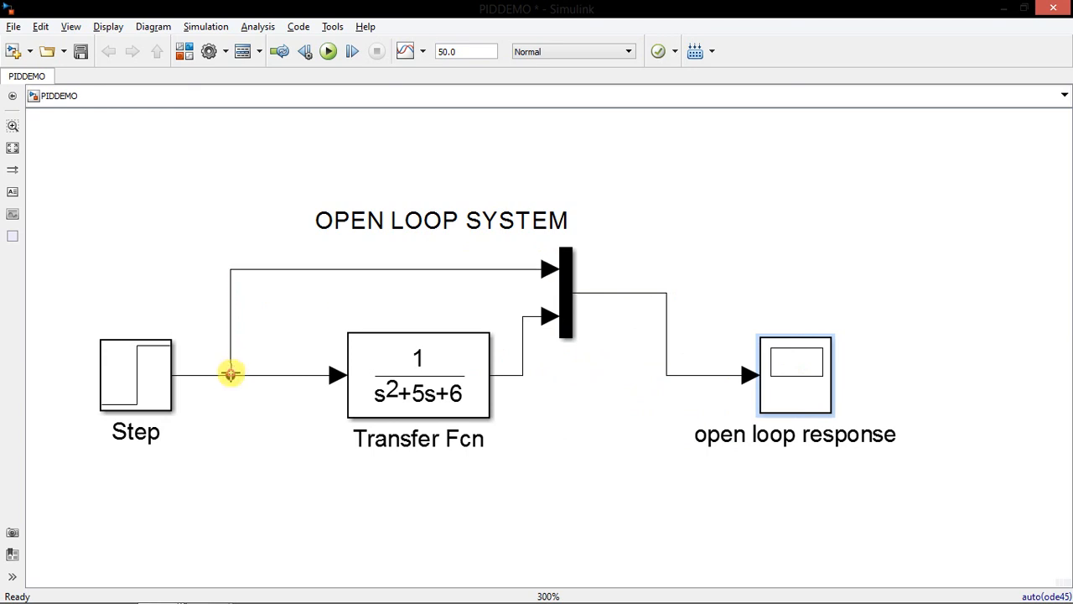
Run the simulation and view both signals in the open loop response scope in a maximized window
{"action": "left_click", "coordinate": [817, 393]}
{"action": "left_click", "coordinate": [328, 51]}
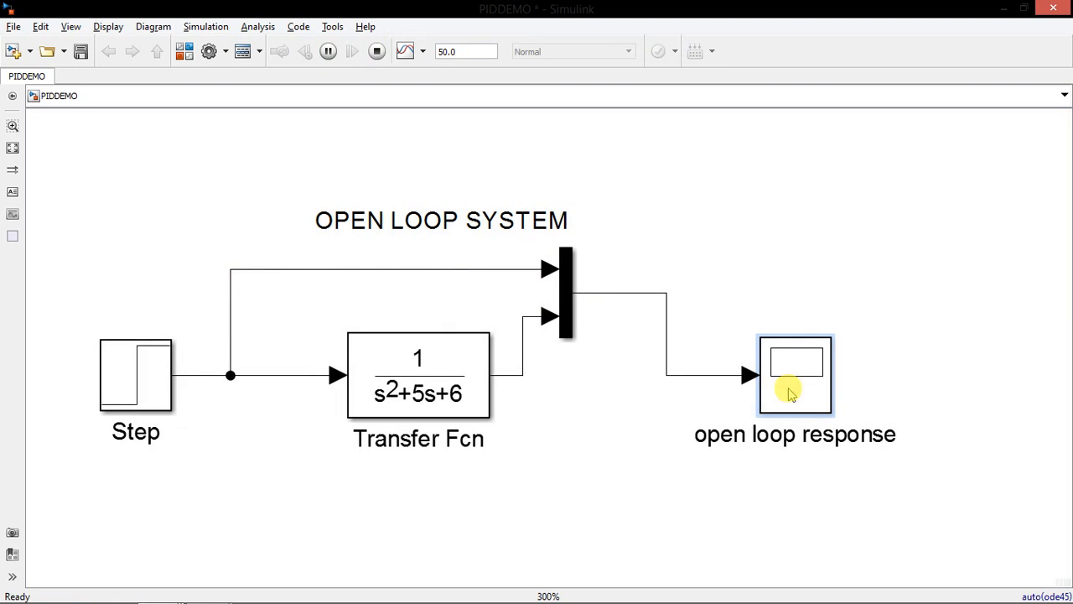
{"action": "double_click", "coordinate": [788, 388]}
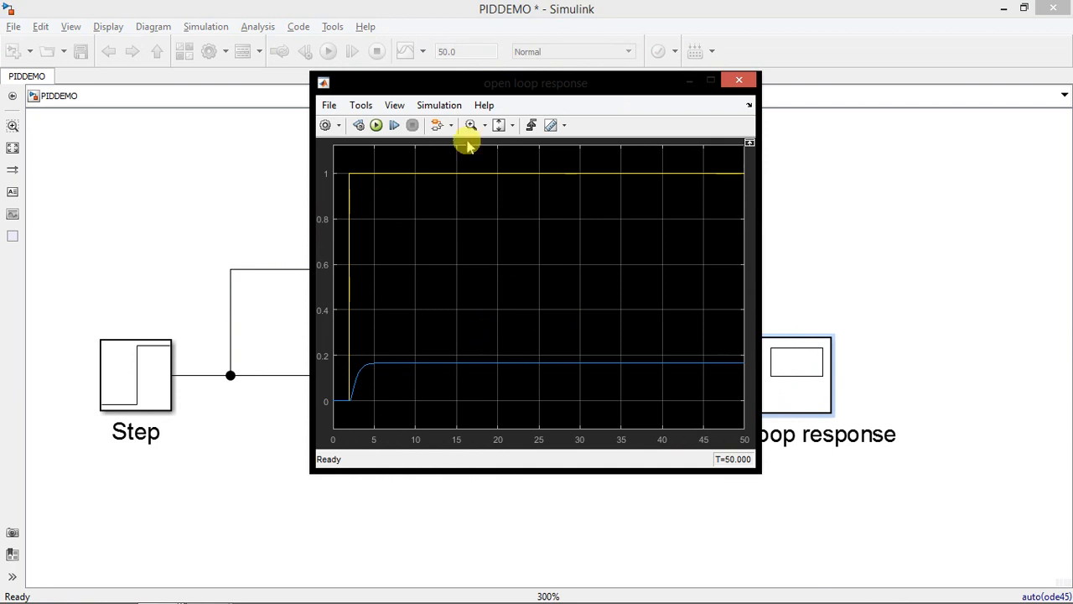
{"action": "left_click", "coordinate": [340, 125]}
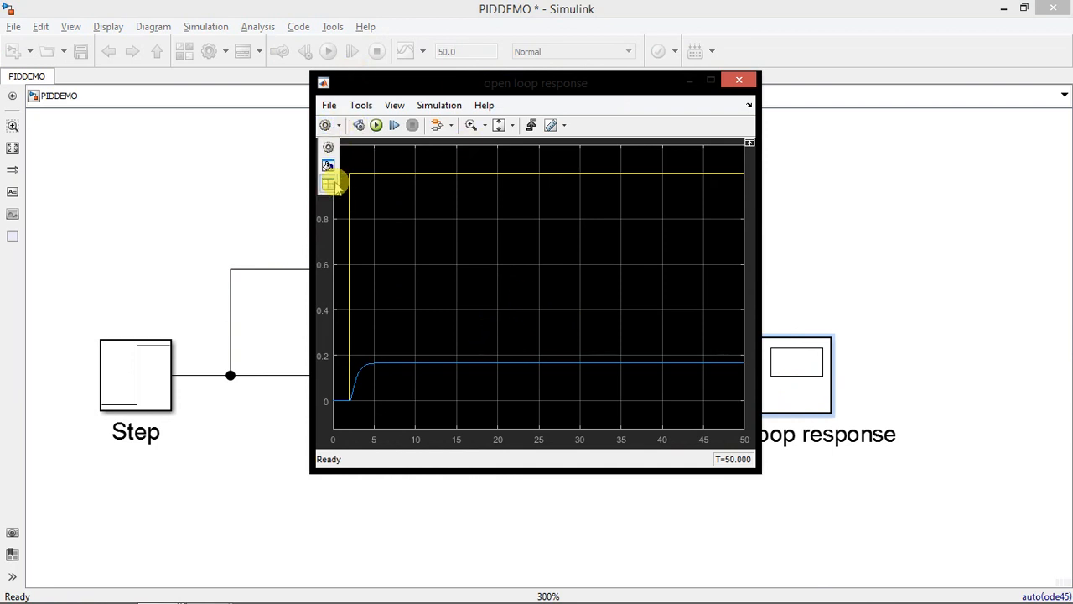
{"action": "left_click", "coordinate": [710, 79]}
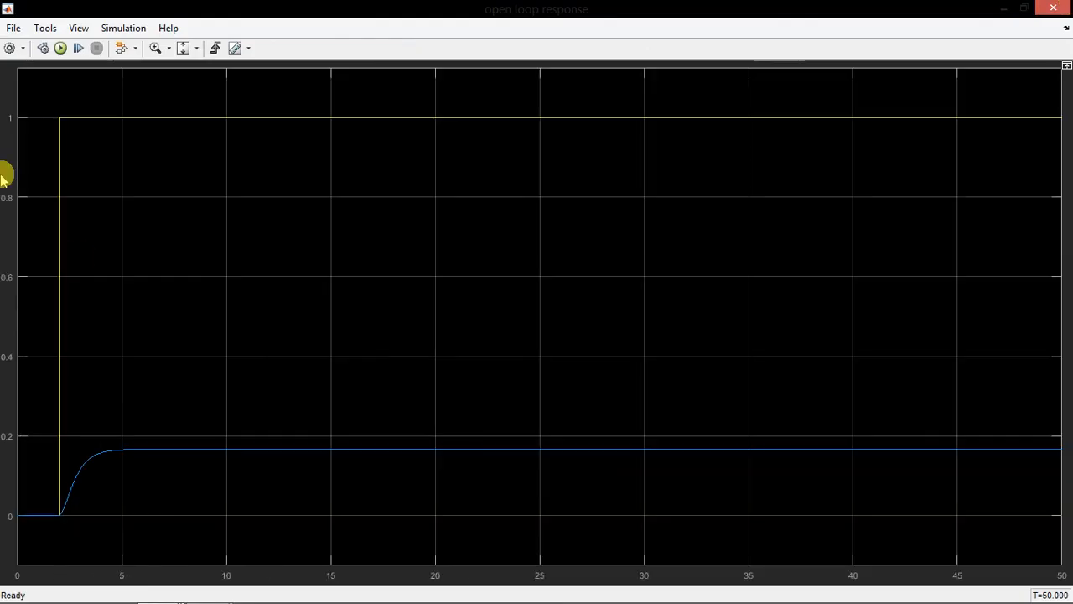
In the scope's style settings, make the figure and axes backgrounds white and the axes lines black
{"action": "left_click", "coordinate": [25, 52]}
{"action": "left_click", "coordinate": [15, 89]}
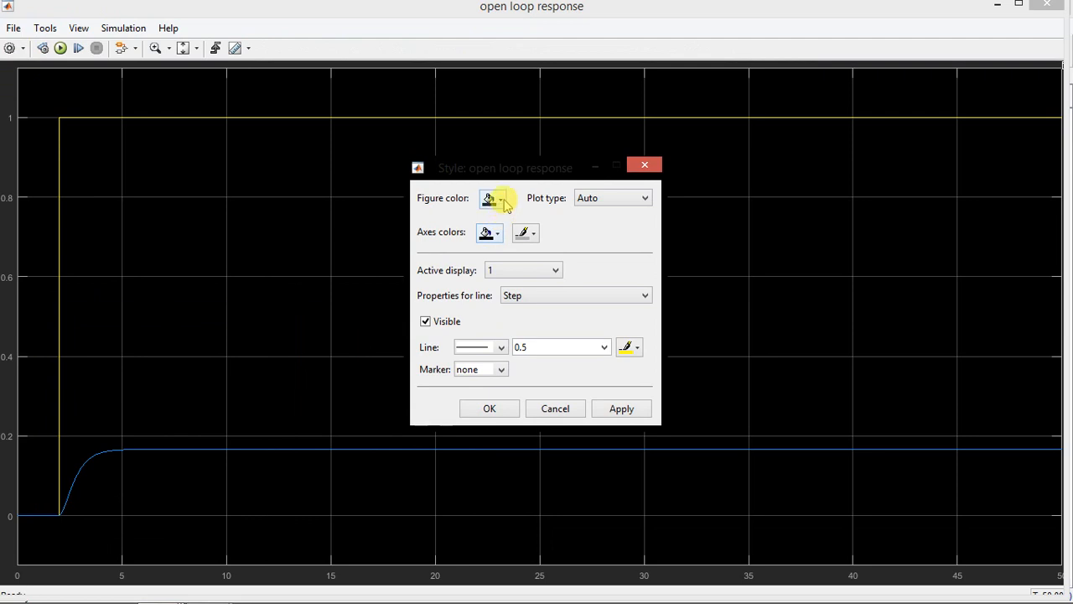
{"action": "left_click", "coordinate": [500, 200]}
{"action": "left_click", "coordinate": [500, 237]}
{"action": "left_click", "coordinate": [500, 236]}
{"action": "left_click", "coordinate": [548, 262]}
{"action": "left_click", "coordinate": [533, 236]}
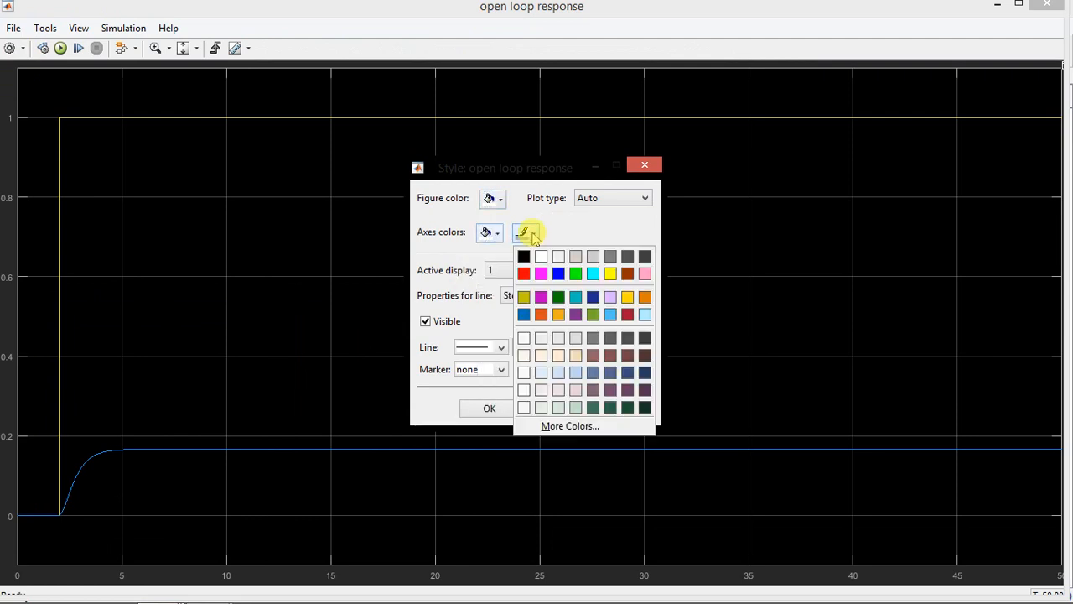
{"action": "left_click", "coordinate": [524, 258]}
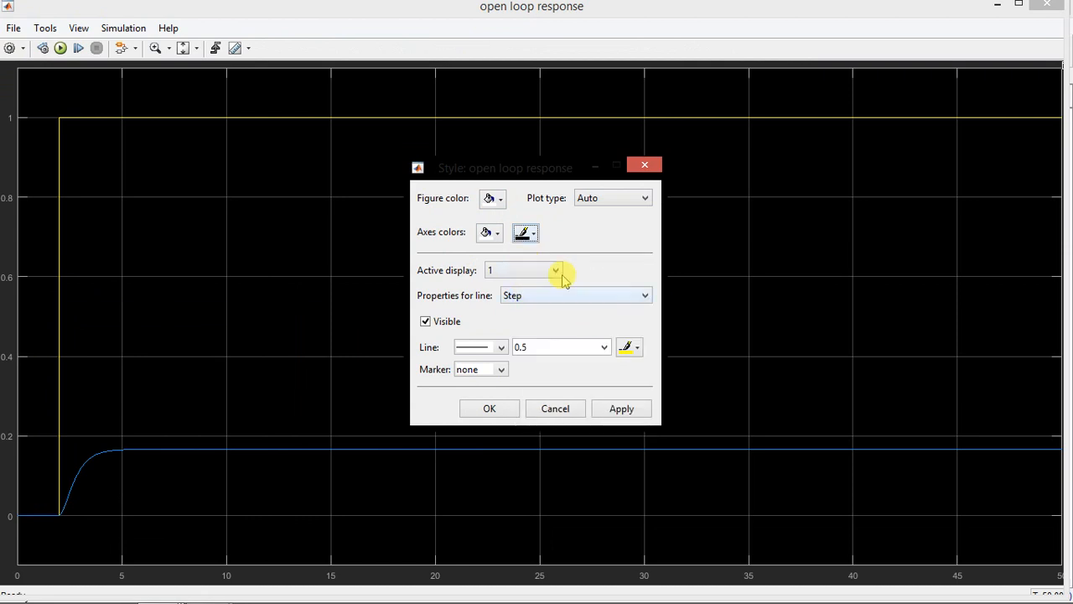
Set the Step line in the scope style to red with a width of 2.0
{"action": "left_click", "coordinate": [634, 348]}
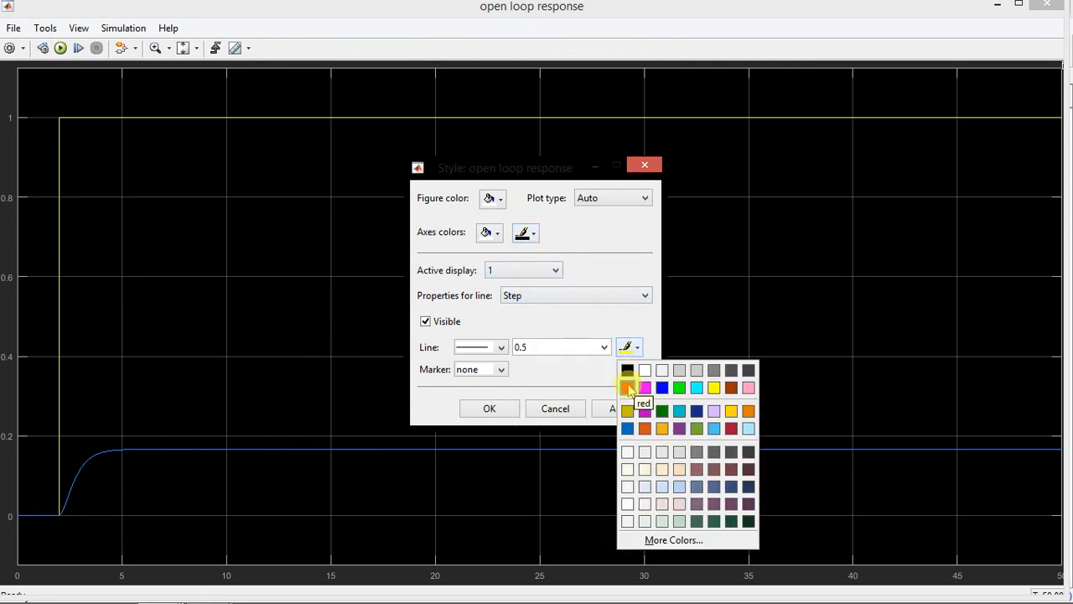
{"action": "left_click", "coordinate": [628, 387]}
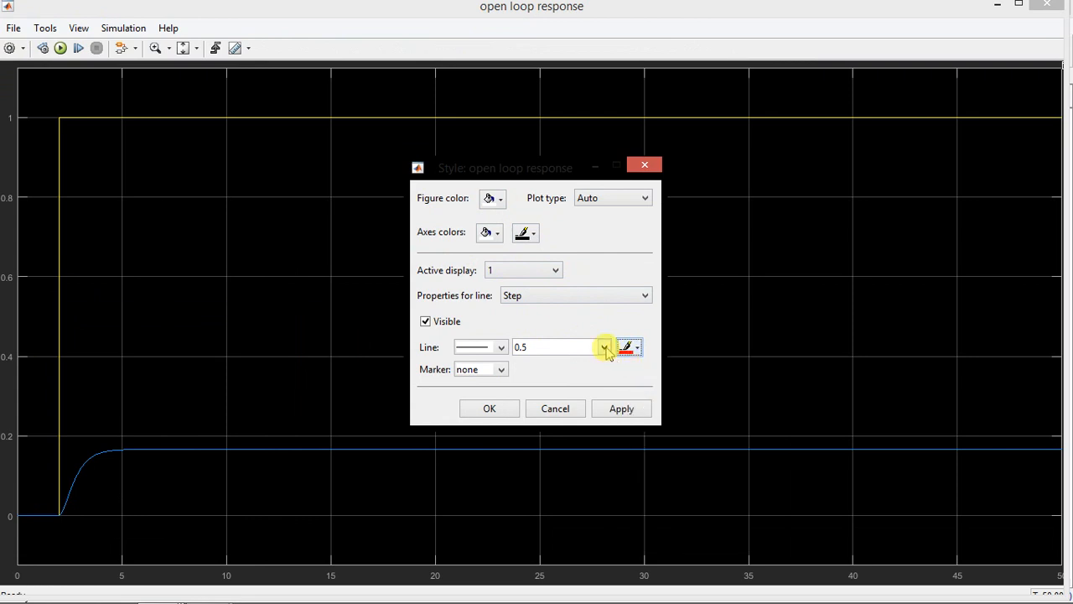
{"action": "left_click", "coordinate": [604, 347]}
{"action": "left_click", "coordinate": [561, 392]}
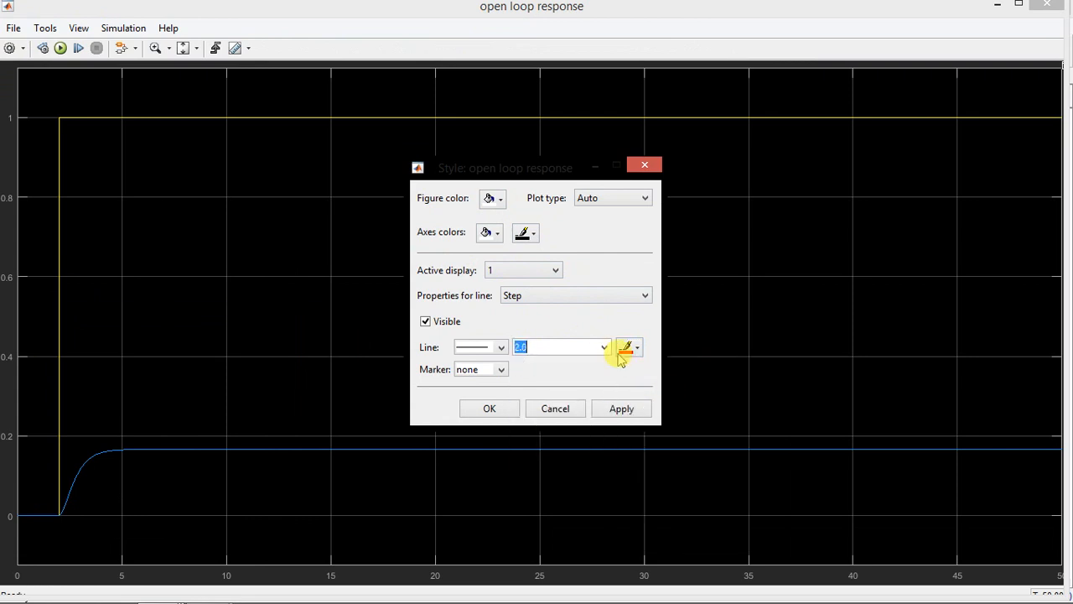
Set the Transfer Fcn line to blue with a width of 2.0, apply the style, and close the scope after viewing it
{"action": "left_click", "coordinate": [556, 297]}
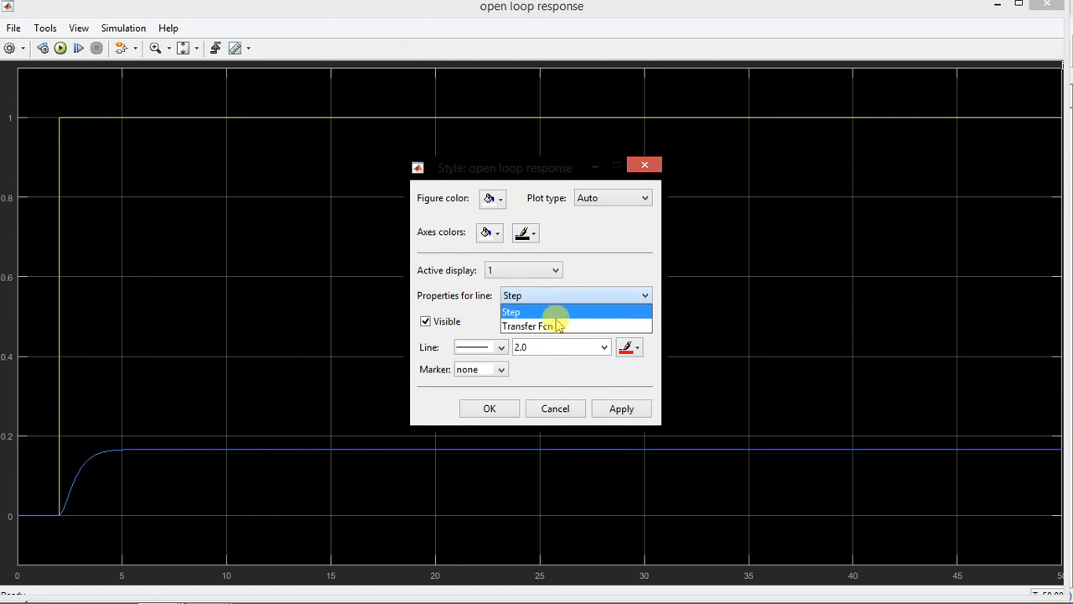
{"action": "left_click", "coordinate": [562, 325]}
{"action": "left_click", "coordinate": [637, 348]}
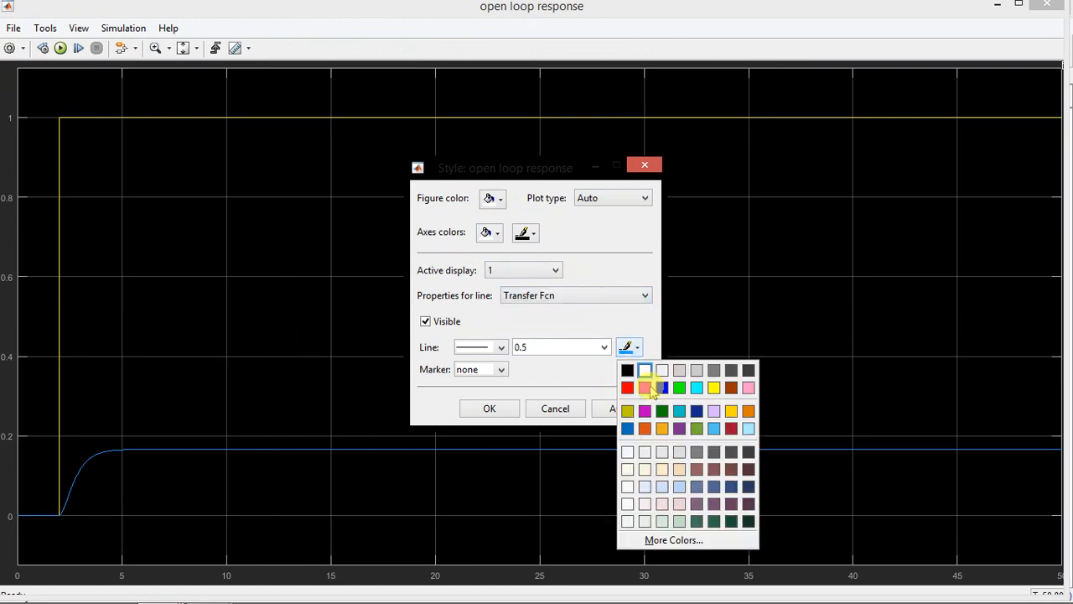
{"action": "left_click", "coordinate": [601, 349]}
{"action": "left_click", "coordinate": [603, 347]}
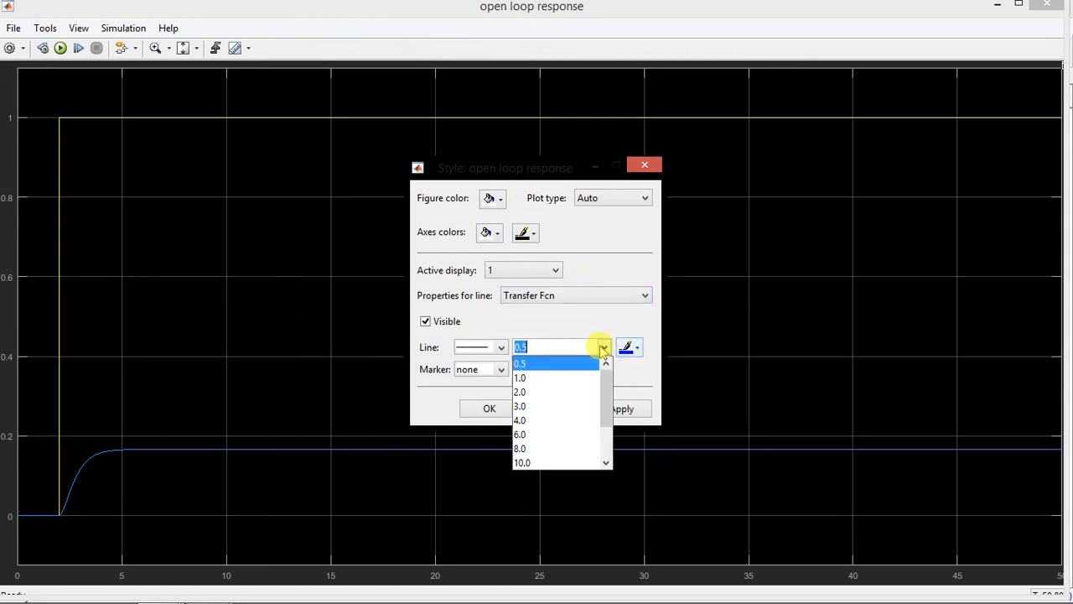
{"action": "left_click", "coordinate": [543, 392]}
{"action": "left_click", "coordinate": [620, 408]}
{"action": "left_click", "coordinate": [490, 408]}
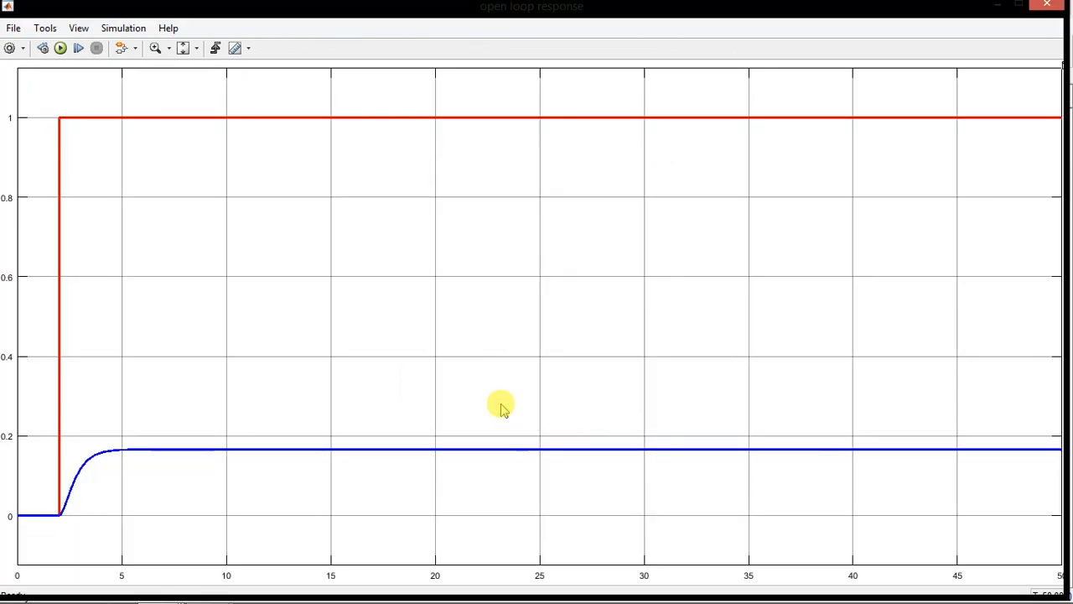
{"action": "left_click", "coordinate": [1021, 6]}
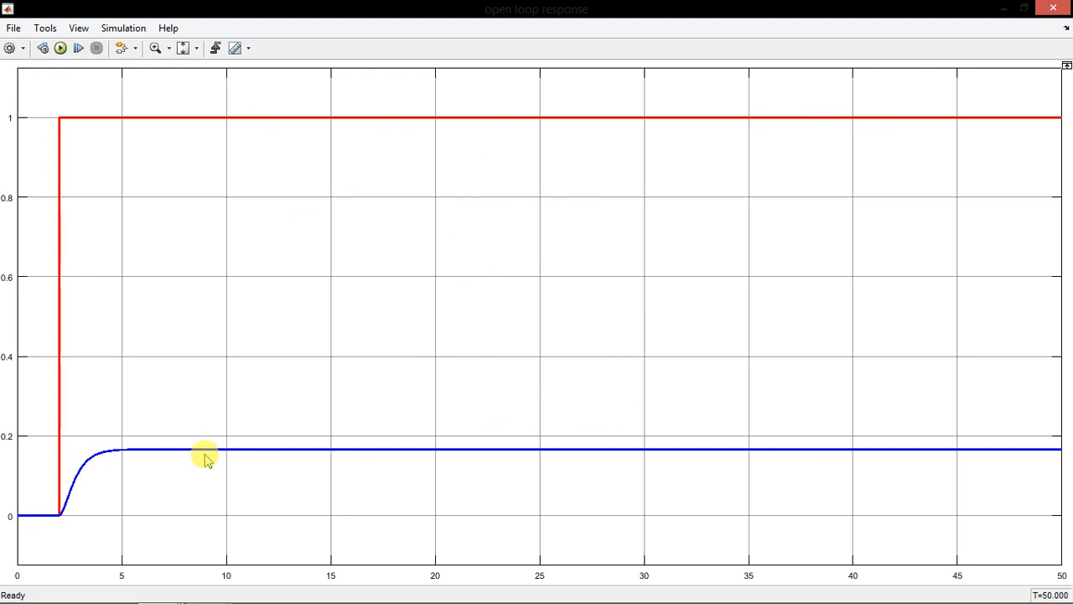
{"action": "left_click", "coordinate": [1054, 7]}
Duplicate the Transfer Fcn and Step blocks into the empty area below the open loop system, with the Step copy at the far left
{"action": "scroll", "coordinate": [531, 206], "scroll_direction": "down", "scroll_amount": 5}
{"action": "scroll", "coordinate": [534, 344], "scroll_direction": "up", "scroll_amount": 2}
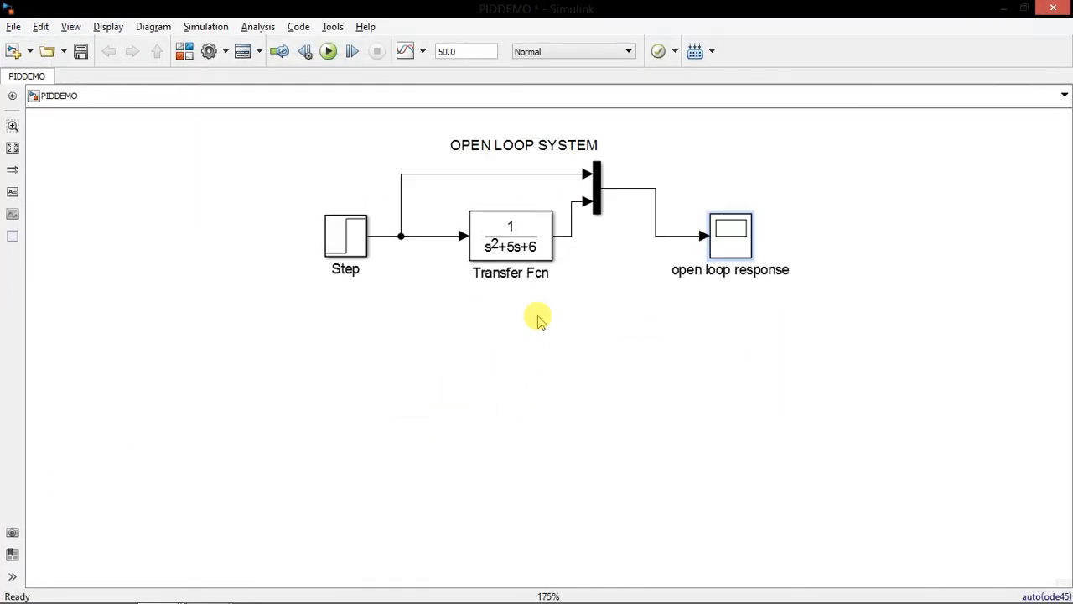
{"action": "left_click", "coordinate": [524, 237]}
{"action": "left_click", "coordinate": [560, 454]}
{"action": "key", "text": "ctrl+v"}
{"action": "left_click_drag", "start_coordinate": [613, 461], "coordinate": [574, 438]}
{"action": "left_click_drag", "start_coordinate": [353, 242], "coordinate": [163, 445]}
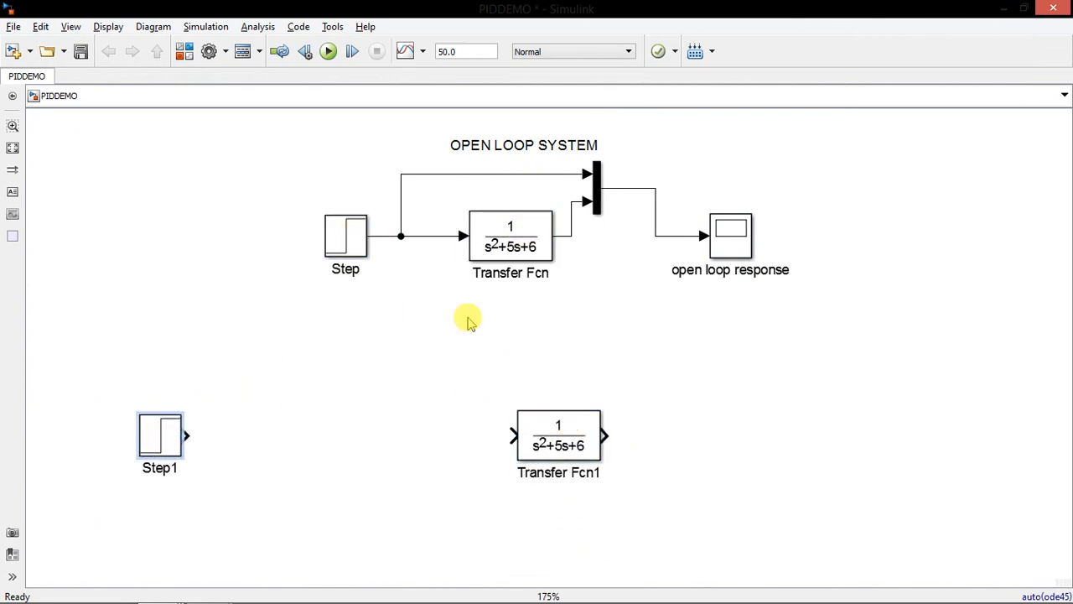
Add the title annotation "CLOSED LOOP SYSTEM" above the copied blocks and shift the Transfer Fcn copy slightly left
{"action": "double_click", "coordinate": [420, 336]}
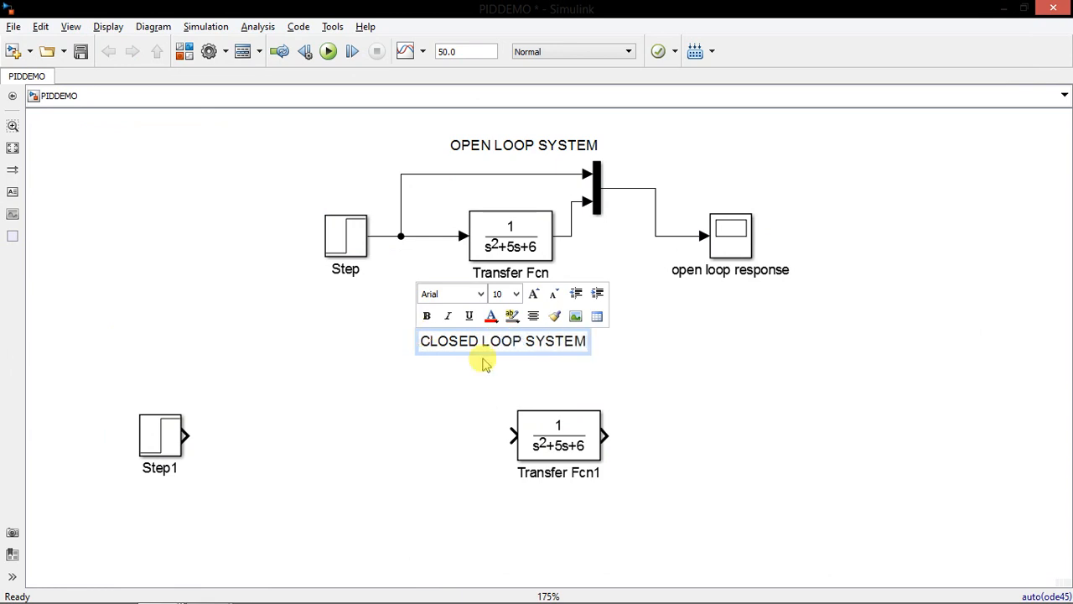
{"action": "left_click", "coordinate": [790, 430]}
{"action": "left_click", "coordinate": [590, 457]}
{"action": "left_click_drag", "start_coordinate": [585, 451], "coordinate": [560, 447]}
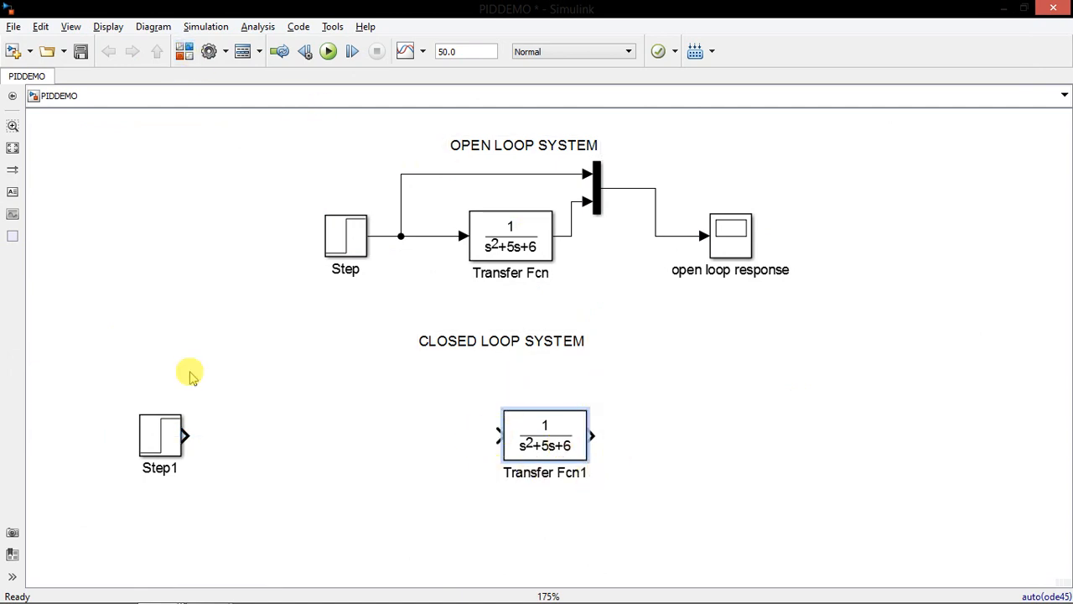
Duplicate the open loop response scope and place the copy to the right of Transfer Fcn1
{"action": "left_click", "coordinate": [183, 50]}
{"action": "left_click", "coordinate": [742, 238]}
{"action": "key", "text": "ctrl+c"}
{"action": "left_click", "coordinate": [711, 435]}
{"action": "key", "text": "ctrl+v"}
{"action": "left_click_drag", "start_coordinate": [727, 450], "coordinate": [803, 429]}
Duplicate the Mux into the closed loop section and connect it between Transfer Fcn1 and the copied scope
{"action": "left_click", "coordinate": [596, 191]}
{"action": "key", "text": "ctrl+c"}
{"action": "left_click", "coordinate": [649, 290]}
{"action": "key", "text": "ctrl+v"}
{"action": "left_click_drag", "start_coordinate": [618, 216], "coordinate": [625, 395]}
{"action": "left_click", "coordinate": [611, 434]}
{"action": "left_click_drag", "start_coordinate": [707, 421], "coordinate": [771, 432]}
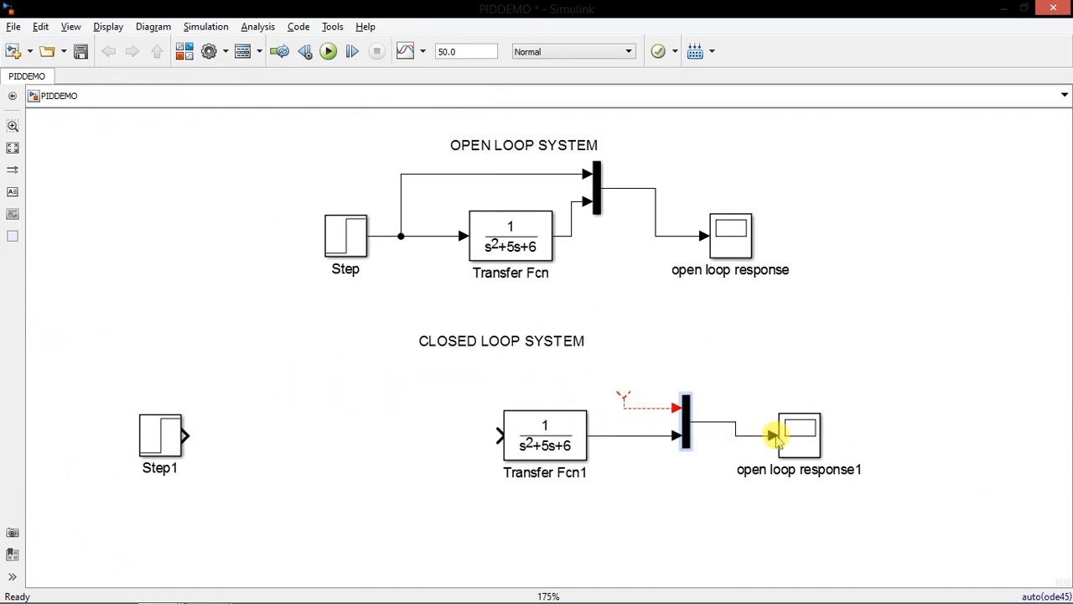
{"action": "key", "text": "Delete"}
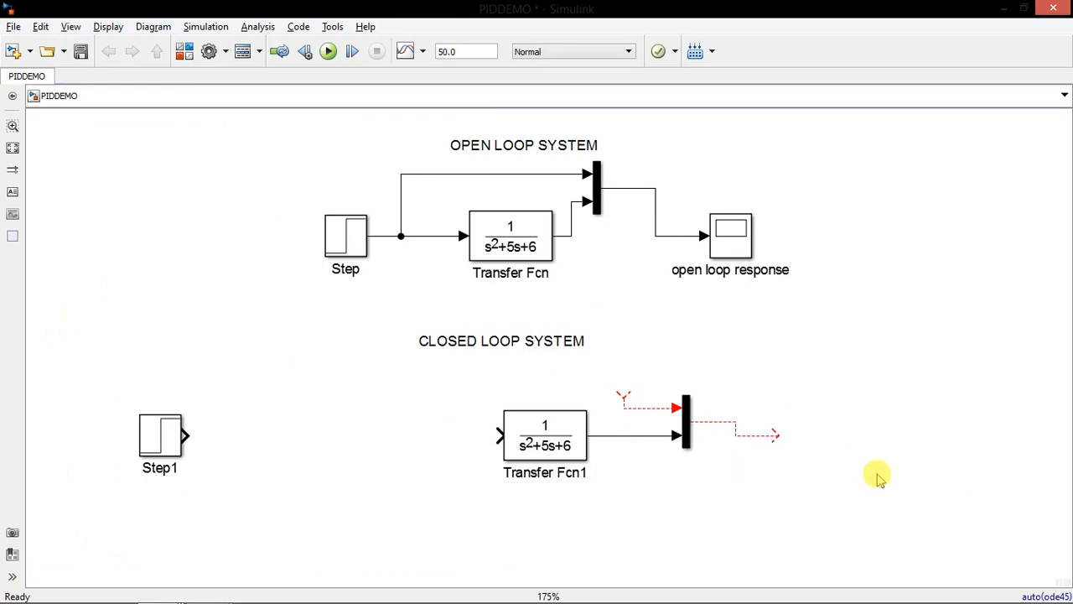
{"action": "key", "text": "ctrl+z"}
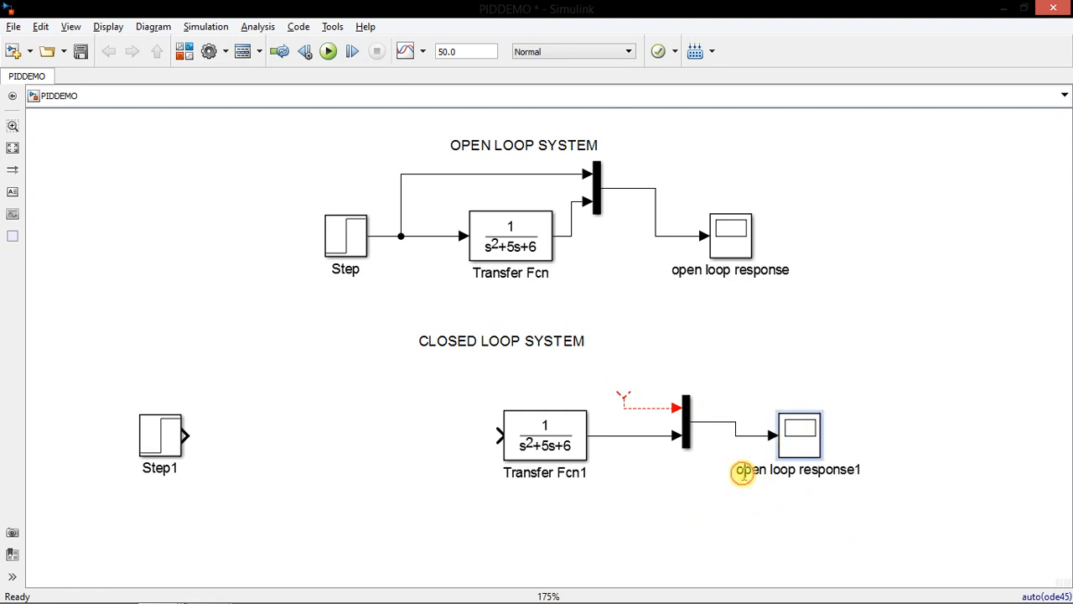
{"action": "key", "text": "Delete"}
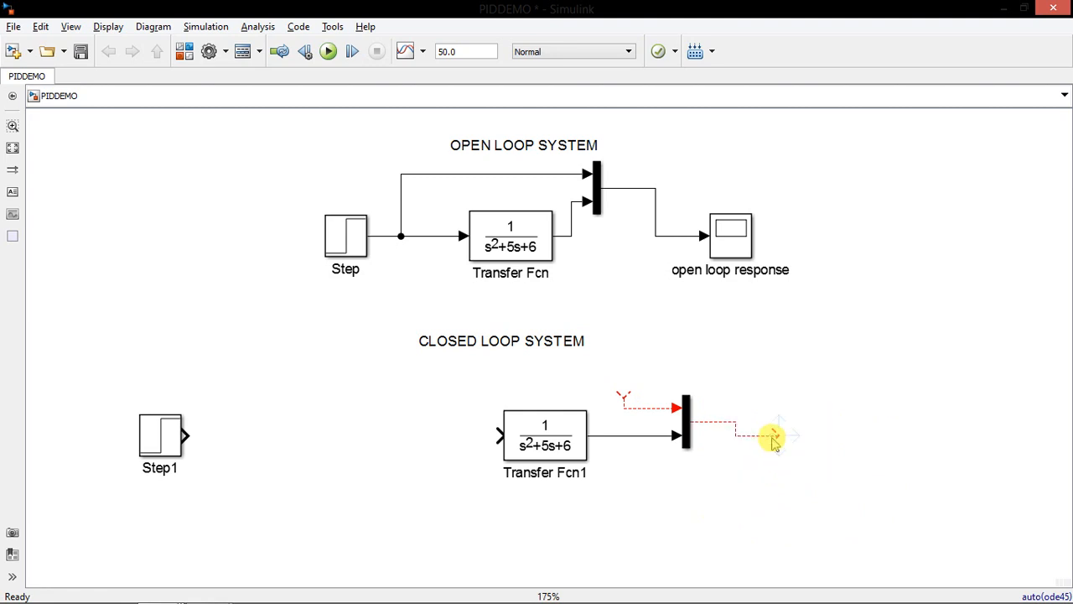
{"action": "key", "text": "ctrl+z"}
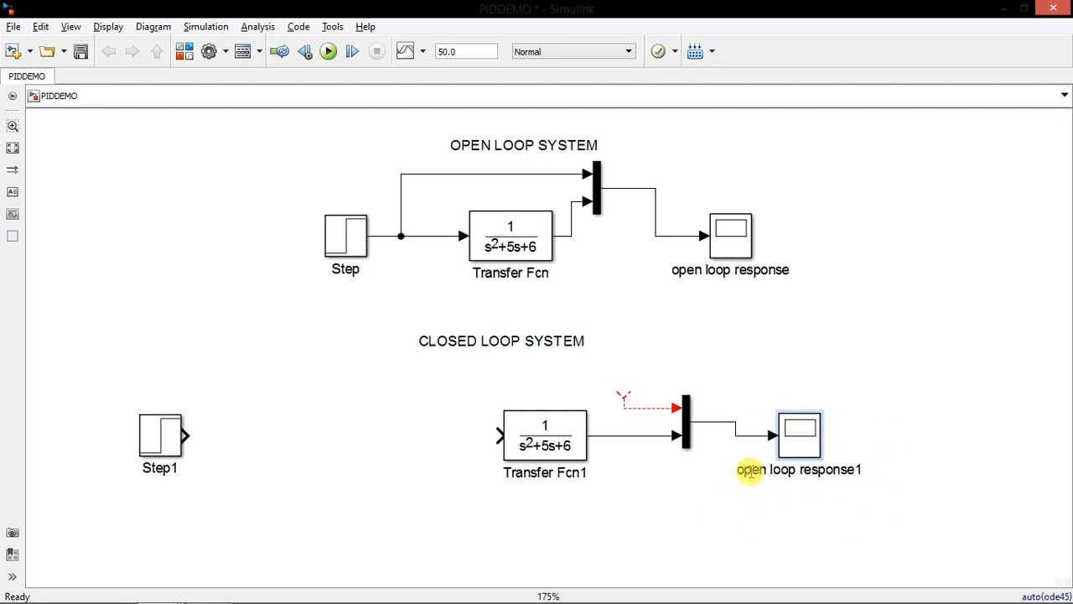
Rename the copied scope to "closed loop response"
{"action": "key", "text": "BackSpace"}
{"action": "type", "text": "closed"}
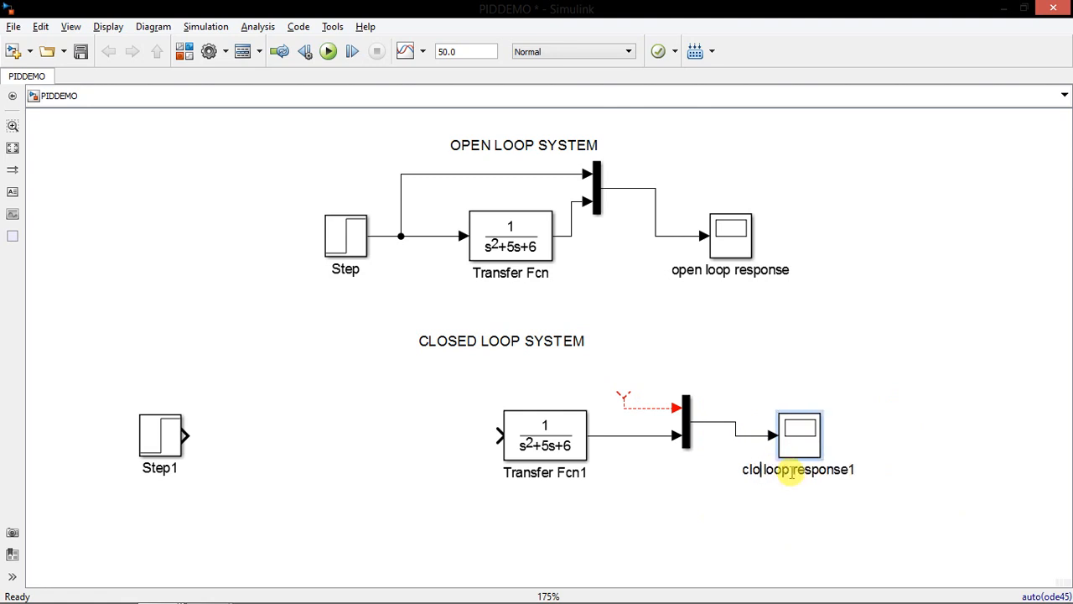
{"action": "key", "text": "End"}
{"action": "key", "text": "BackSpace"}
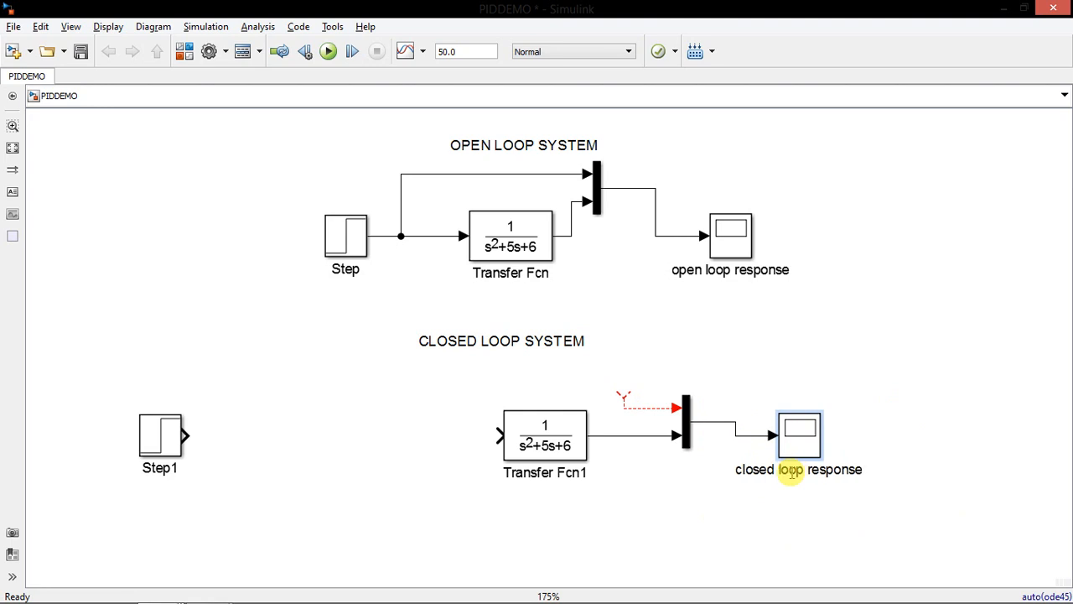
Insert a Sum block from Math Operations between Step1 and Transfer Fcn1, wire Step1 into it and shift Step1 further left
{"action": "left_click", "coordinate": [932, 375]}
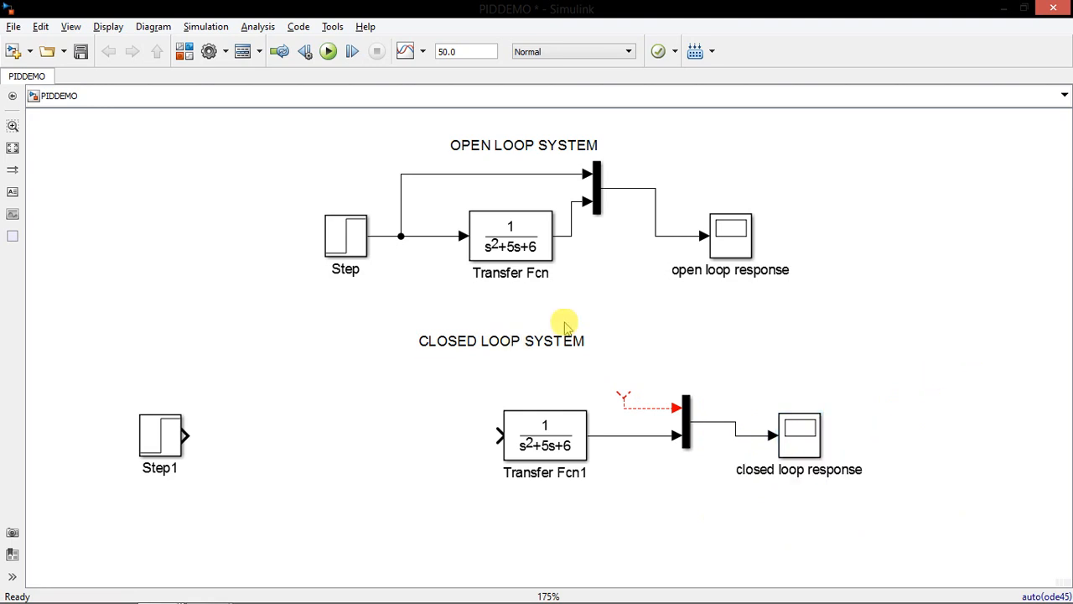
{"action": "left_click", "coordinate": [185, 50]}
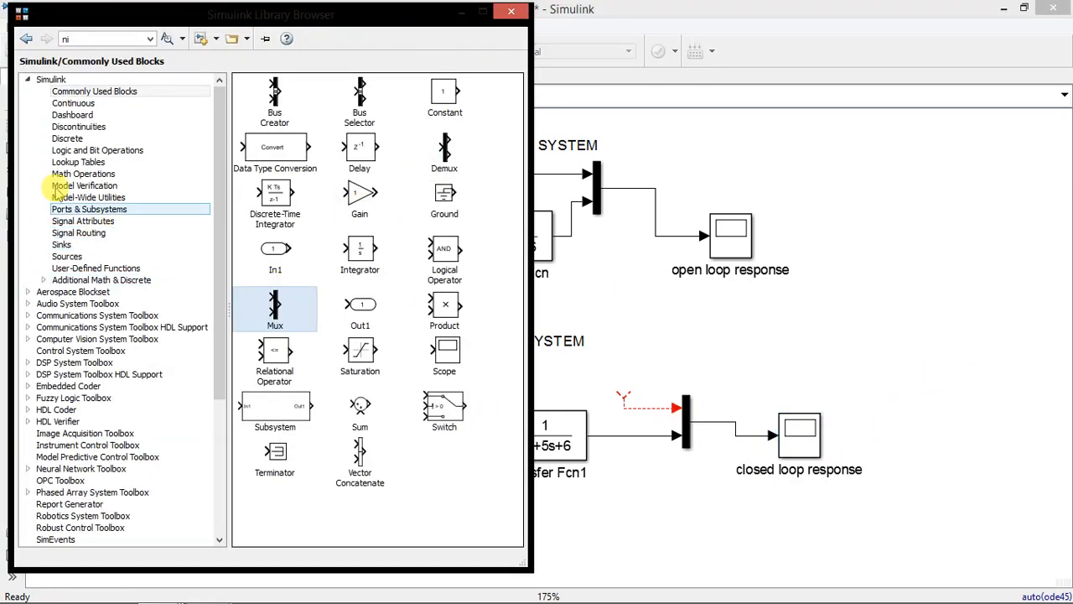
{"action": "left_click", "coordinate": [82, 174]}
{"action": "left_click_drag", "start_coordinate": [515, 199], "coordinate": [497, 352]}
{"action": "left_click_drag", "start_coordinate": [352, 412], "coordinate": [243, 435]}
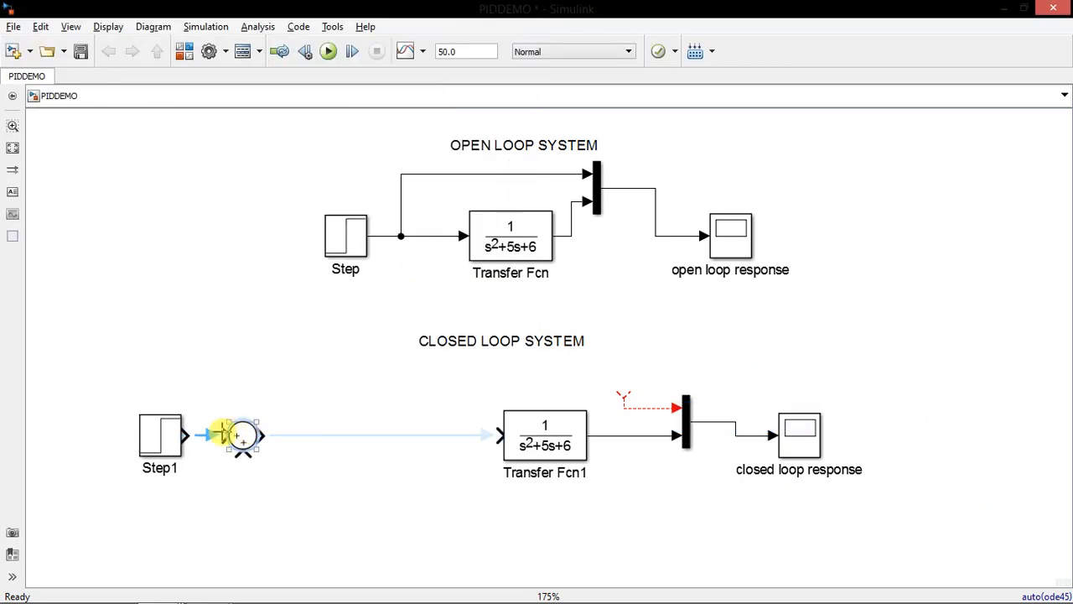
{"action": "left_click_drag", "start_coordinate": [153, 433], "coordinate": [99, 437]}
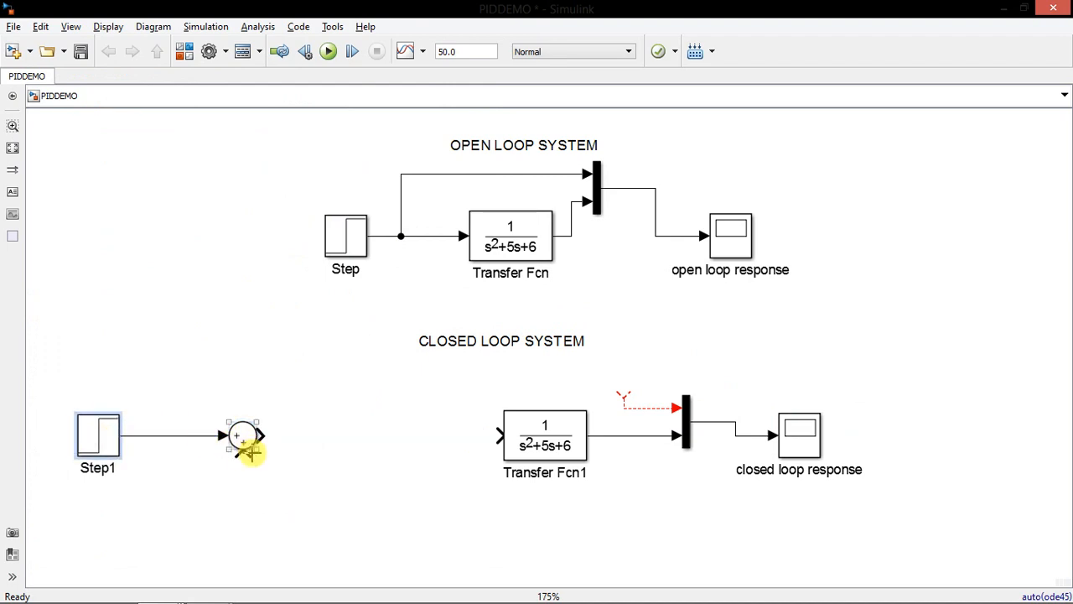
Set the Sum block's list of signs to |+- for negative feedback
{"action": "double_click", "coordinate": [241, 437]}
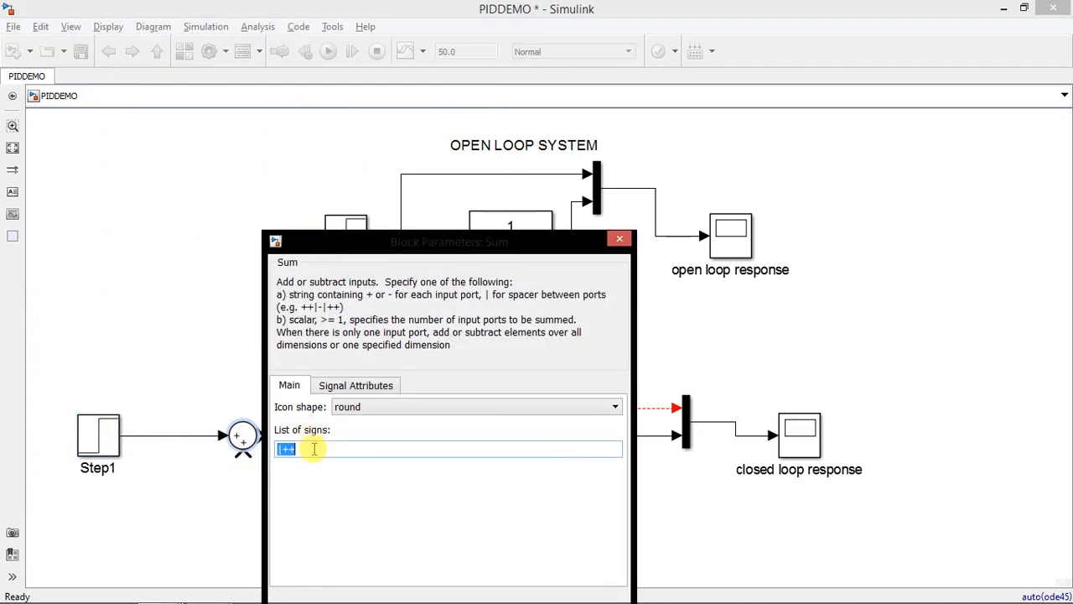
{"action": "key", "text": "BackSpace"}
{"action": "type", "text": "-"}
{"action": "key", "text": "Return"}
{"action": "mouse_move", "coordinate": [248, 437]}
{"action": "left_mouse_down"}
{"action": "mouse_move", "coordinate": [246, 446]}
{"action": "mouse_move", "coordinate": [247, 437]}
{"action": "left_mouse_up"}
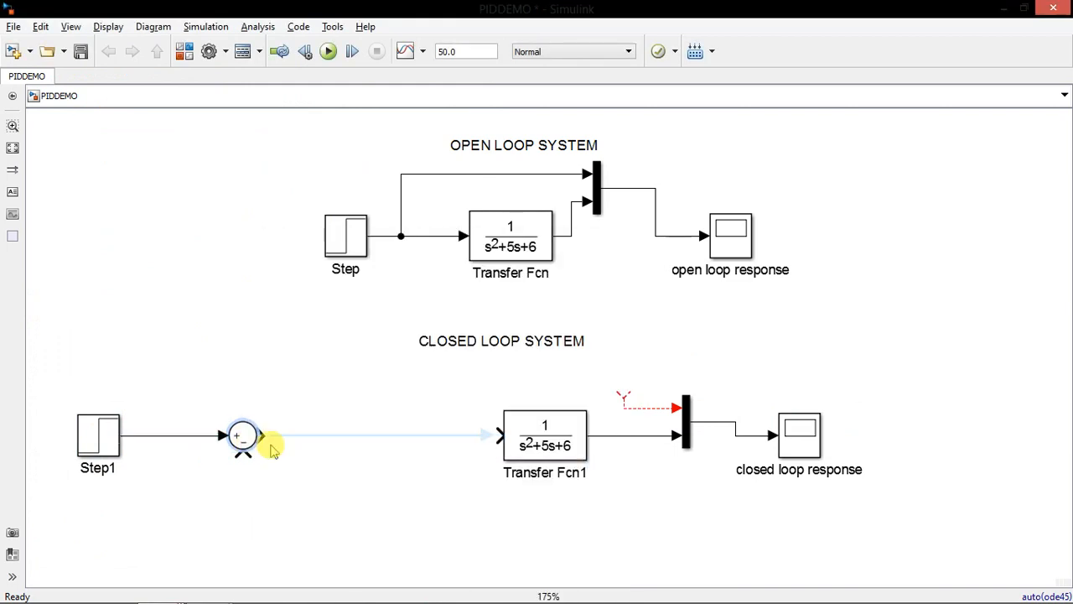
Insert a PID Controller from the Continuous library between the Sum block and Transfer Fcn1 and connect it to both
{"action": "left_click", "coordinate": [184, 52]}
{"action": "left_click", "coordinate": [103, 103]}
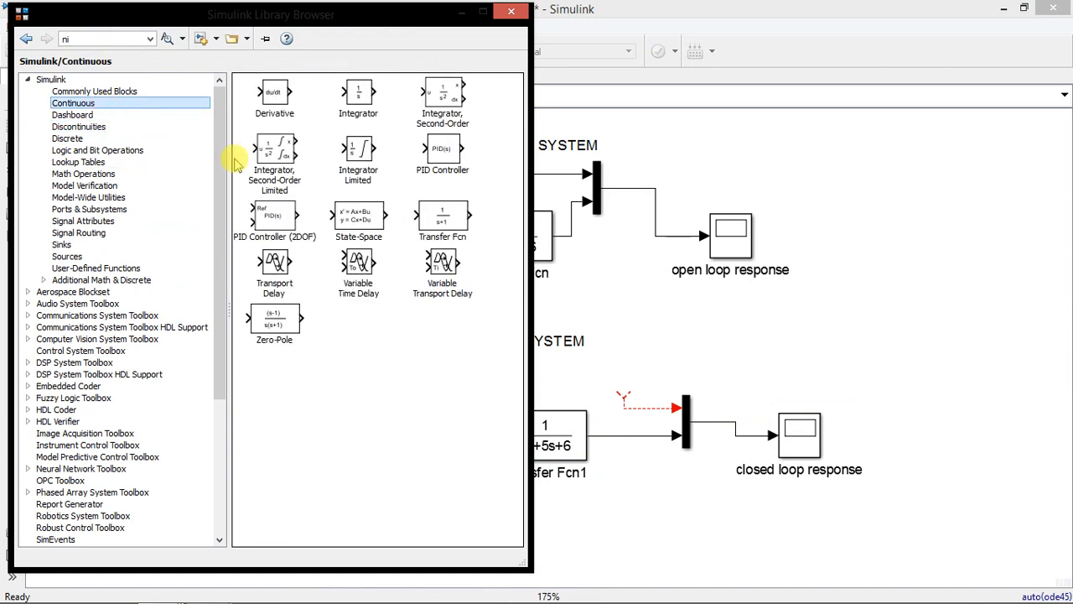
{"action": "left_click_drag", "start_coordinate": [438, 158], "coordinate": [317, 434]}
{"action": "left_click_drag", "start_coordinate": [381, 435], "coordinate": [491, 437]}
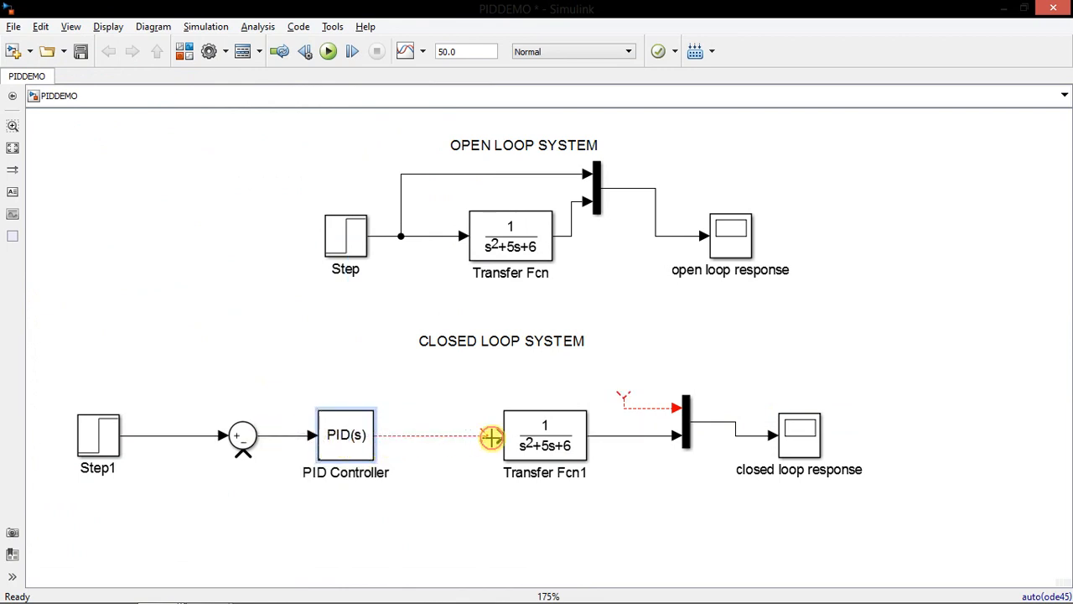
Wire Transfer Fcn1's output back to the Sum's minus input and Step1 to the free Mux input, tidying the scope and feedback line
{"action": "left_click_drag", "start_coordinate": [248, 473], "coordinate": [145, 435]}
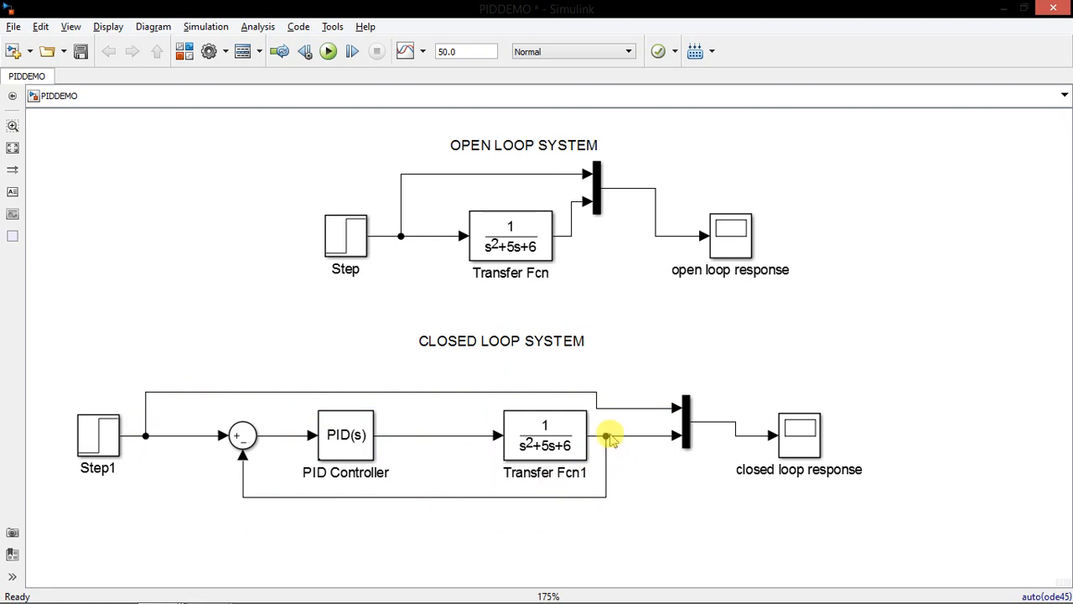
{"action": "left_click_drag", "start_coordinate": [806, 438], "coordinate": [802, 425]}
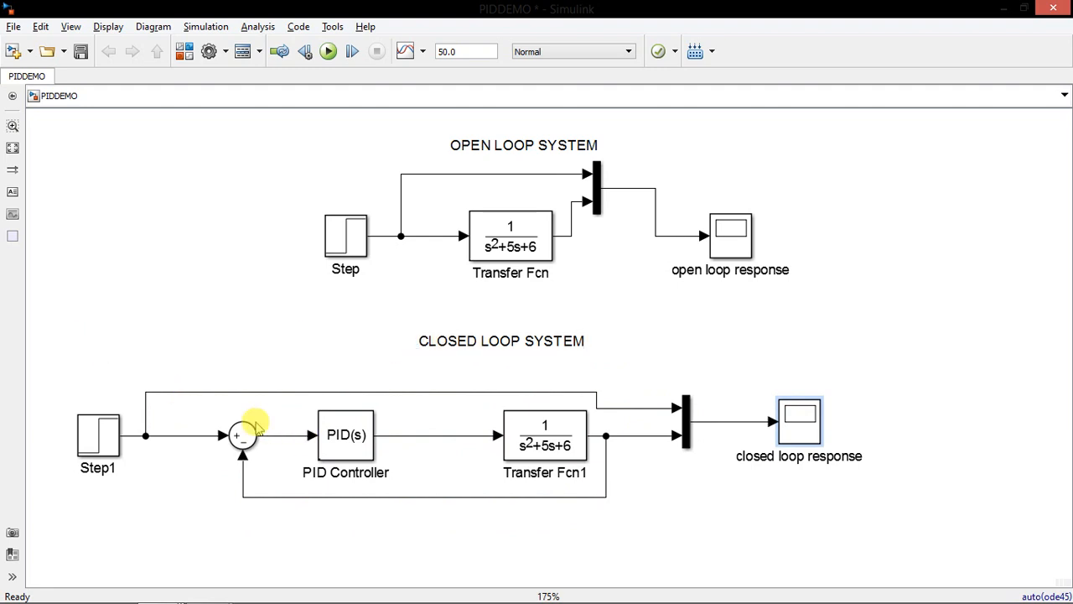
{"action": "left_click_drag", "start_coordinate": [418, 497], "coordinate": [416, 525]}
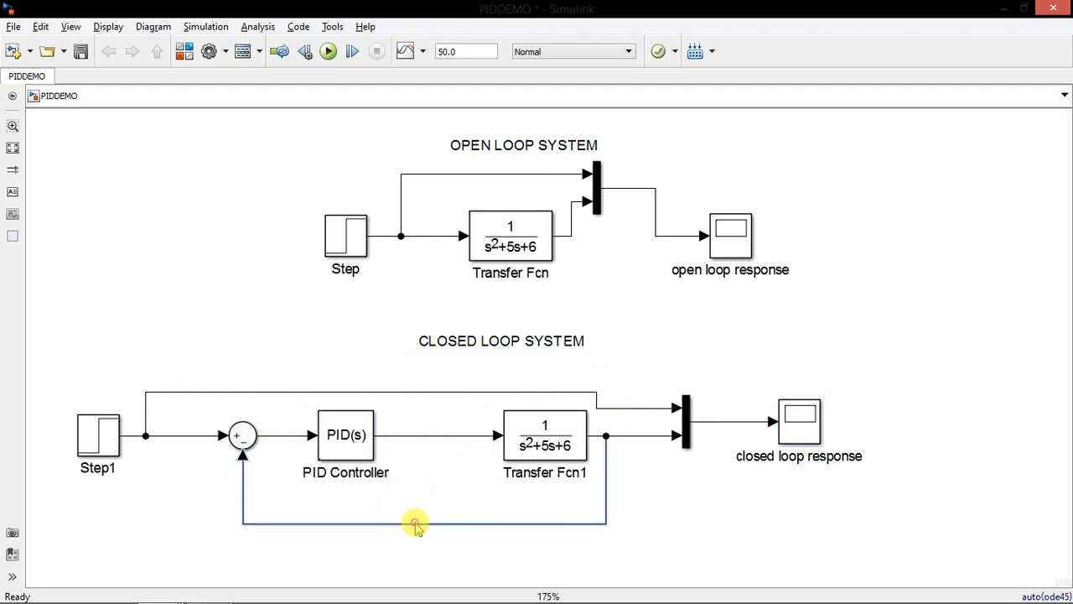
Set the foreground color of the whole closed loop system, including its title, to blue
{"action": "mouse_move", "coordinate": [57, 328]}
{"action": "left_mouse_down"}
{"action": "mouse_move", "coordinate": [726, 531]}
{"action": "mouse_move", "coordinate": [930, 580]}
{"action": "left_mouse_up"}
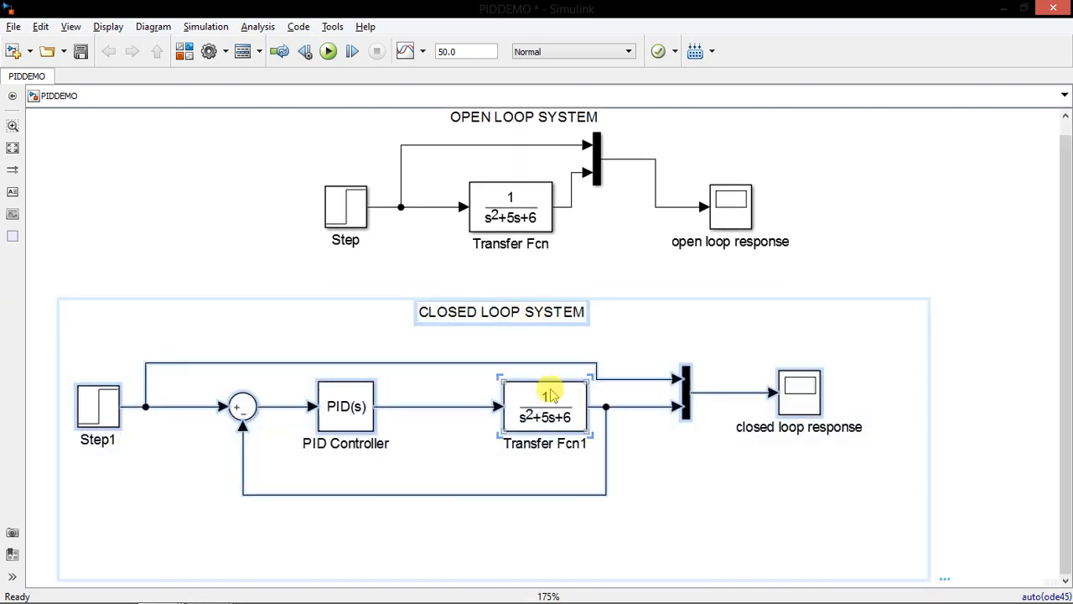
{"action": "right_click", "coordinate": [549, 394]}
{"action": "mouse_move", "coordinate": [618, 320]}
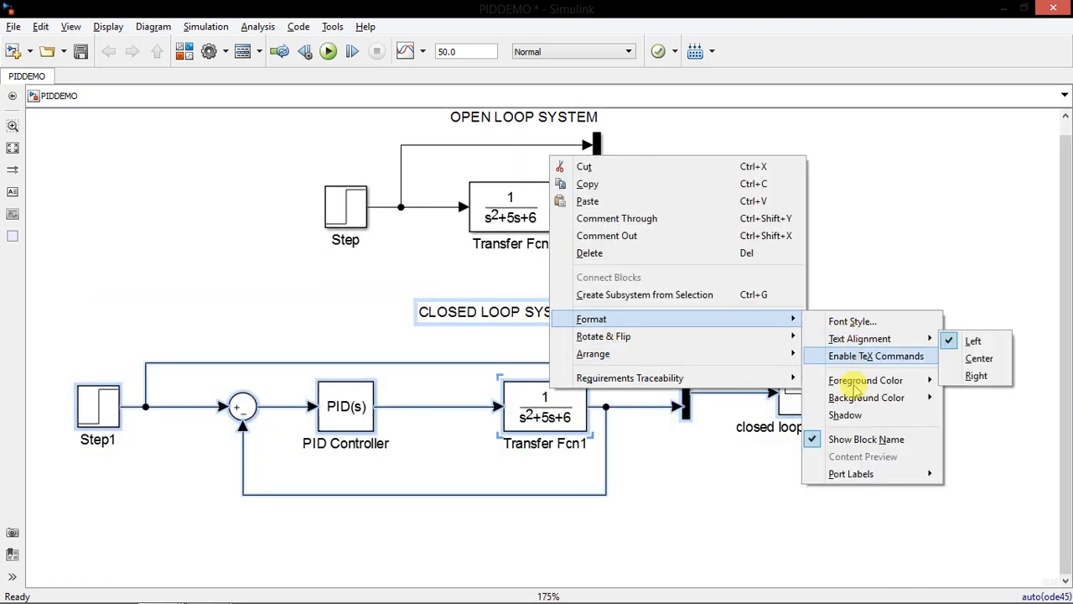
{"action": "mouse_move", "coordinate": [853, 385]}
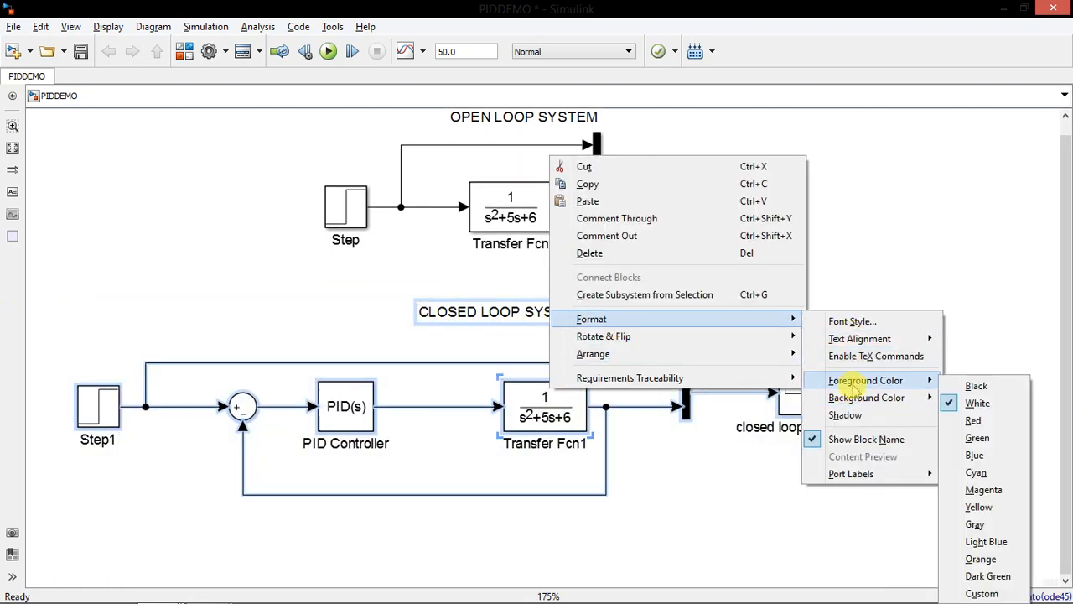
{"action": "left_click", "coordinate": [974, 453]}
{"action": "left_click", "coordinate": [913, 280]}
Set the foreground color of the whole open loop system, including its title, to red
{"action": "left_click_drag", "start_coordinate": [306, 266], "coordinate": [906, 137]}
{"action": "left_click", "coordinate": [919, 275]}
{"action": "left_click_drag", "start_coordinate": [910, 294], "coordinate": [228, 96]}
{"action": "right_click", "coordinate": [731, 267]}
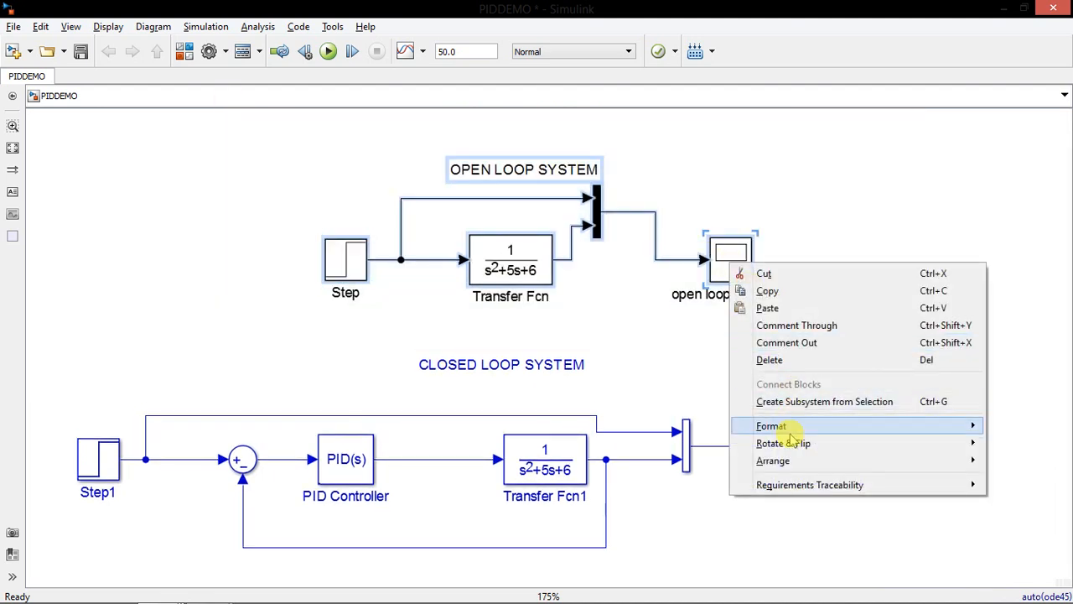
{"action": "mouse_move", "coordinate": [742, 426]}
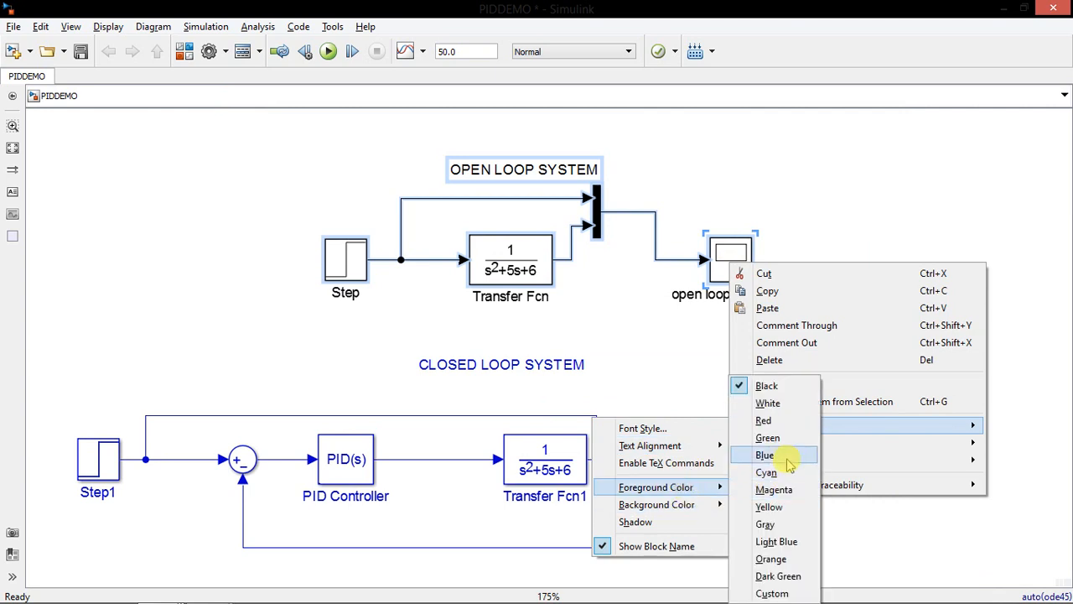
{"action": "left_click", "coordinate": [782, 422]}
{"action": "left_click", "coordinate": [844, 261]}
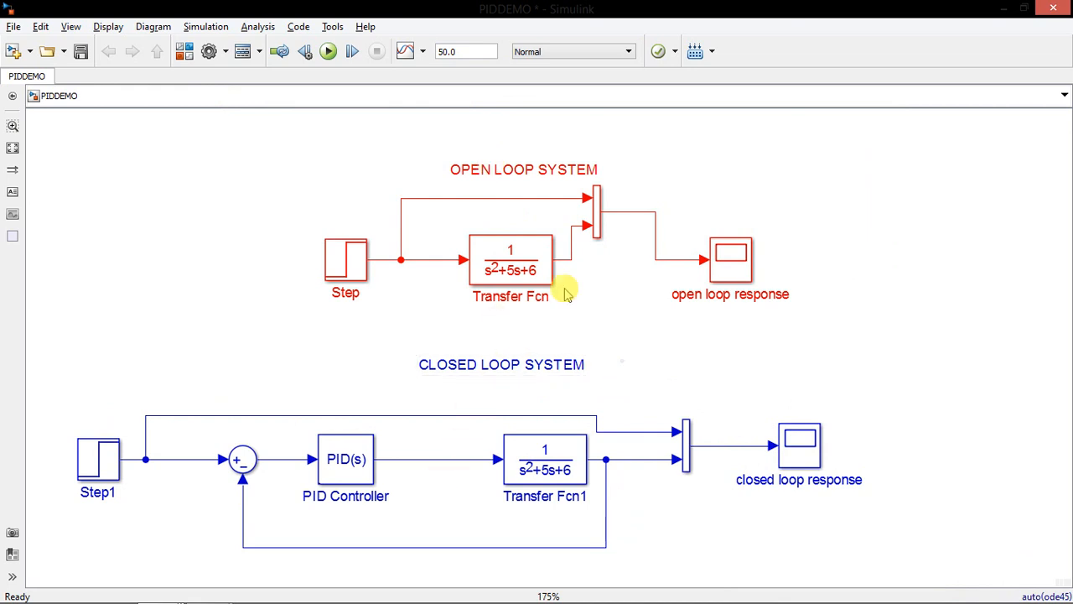
Set the PID Controller's integral gain to 0 and apply the block parameters
{"action": "scroll", "coordinate": [566, 294], "scroll_direction": "down", "scroll_amount": 3}
{"action": "scroll", "coordinate": [448, 407], "scroll_direction": "up", "scroll_amount": 3}
{"action": "left_click", "coordinate": [381, 325]}
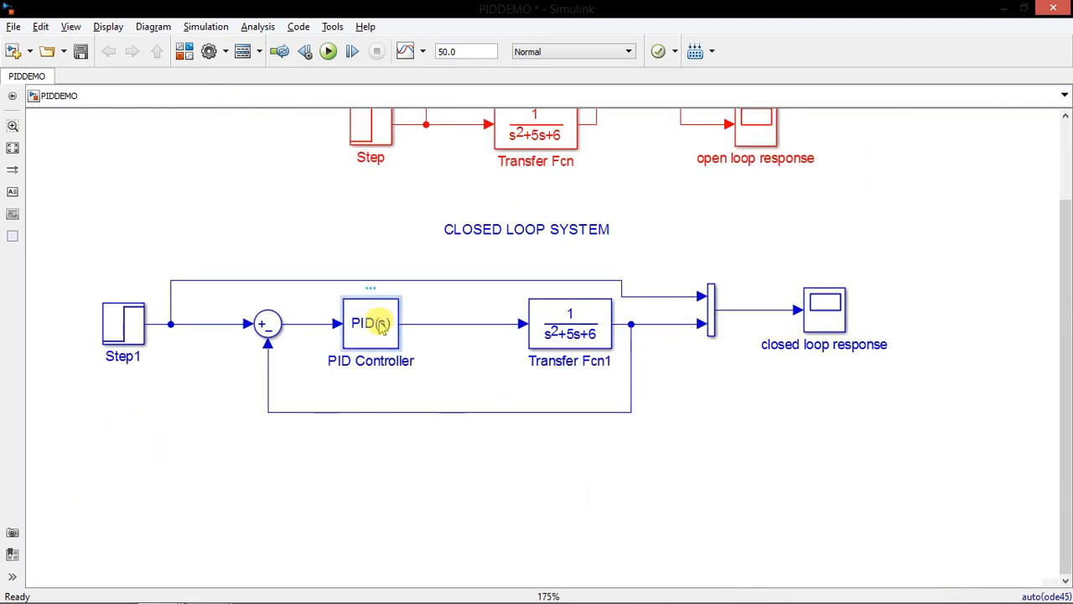
{"action": "double_click", "coordinate": [381, 325]}
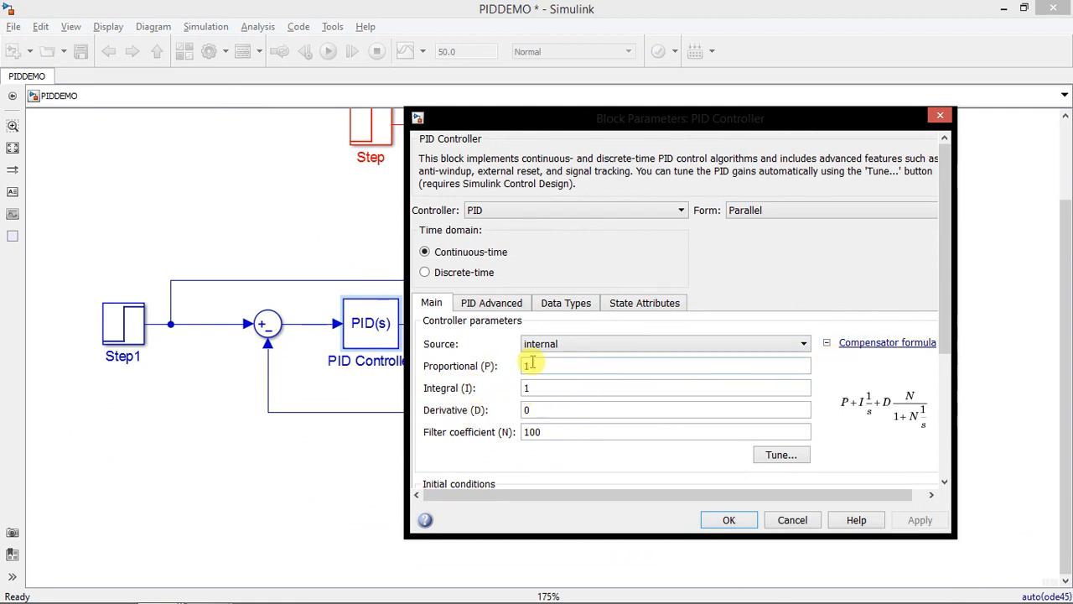
{"action": "double_click", "coordinate": [541, 389]}
{"action": "type", "text": "0"}
{"action": "key", "text": "Return"}
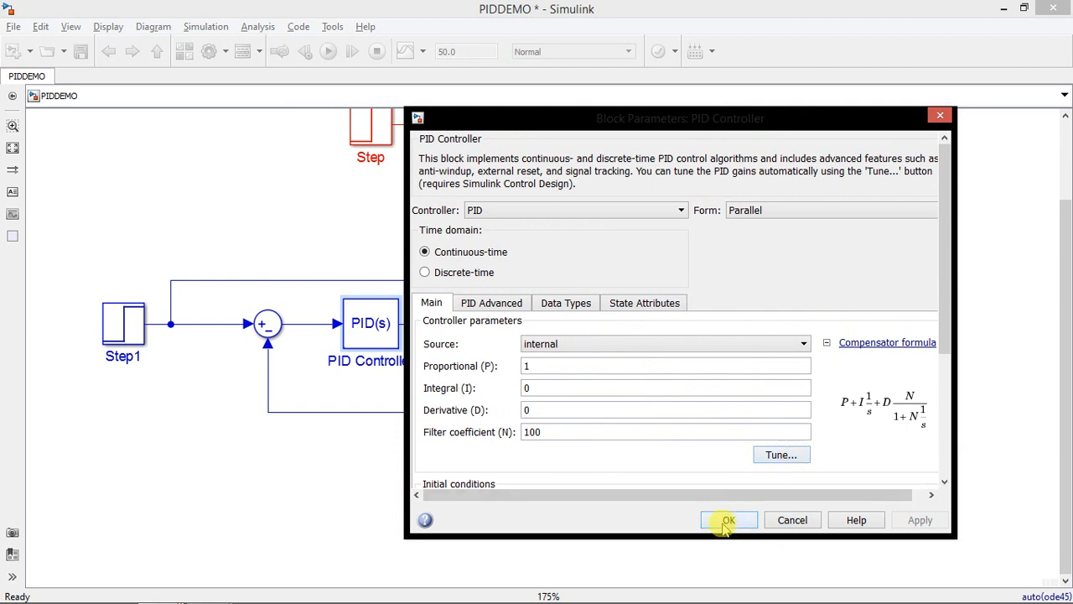
{"action": "left_click", "coordinate": [531, 368]}
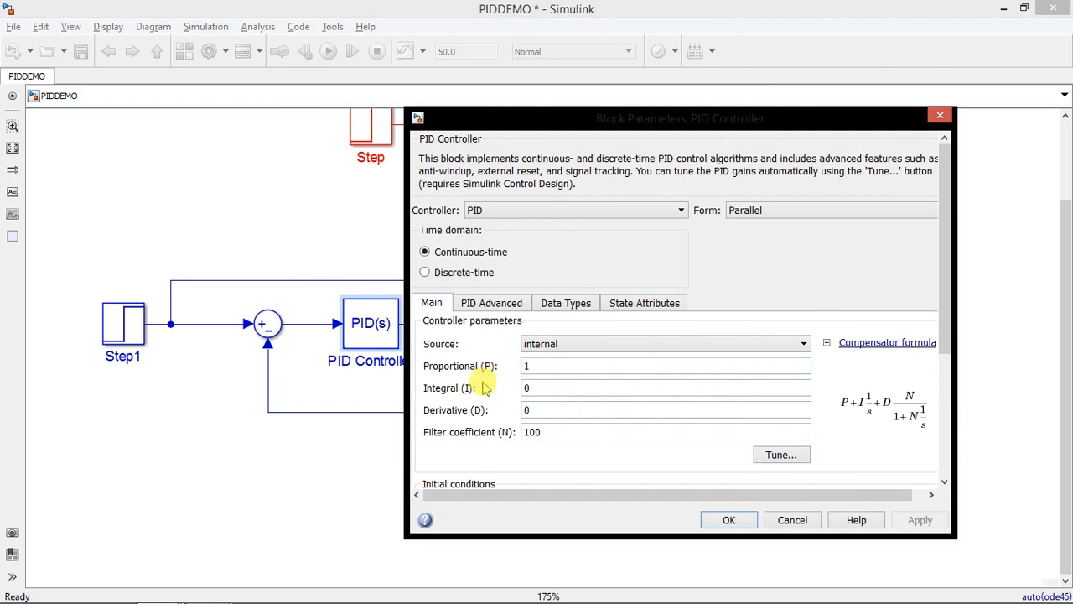
{"action": "left_click", "coordinate": [728, 521]}
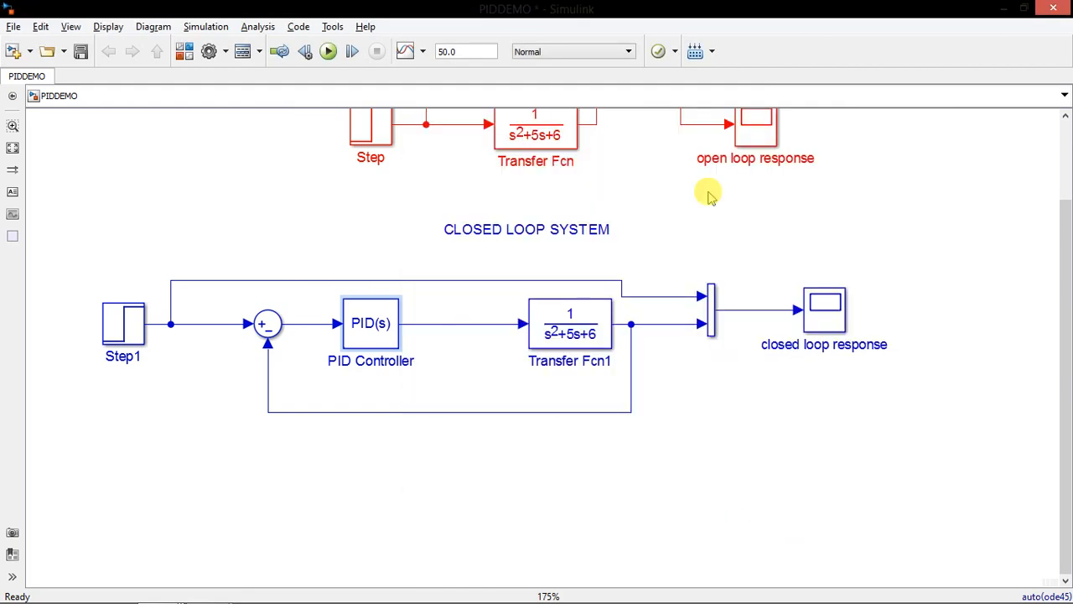
Check the open loop response plot and set the PID Controller's proportional gain to 10
{"action": "double_click", "coordinate": [764, 127]}
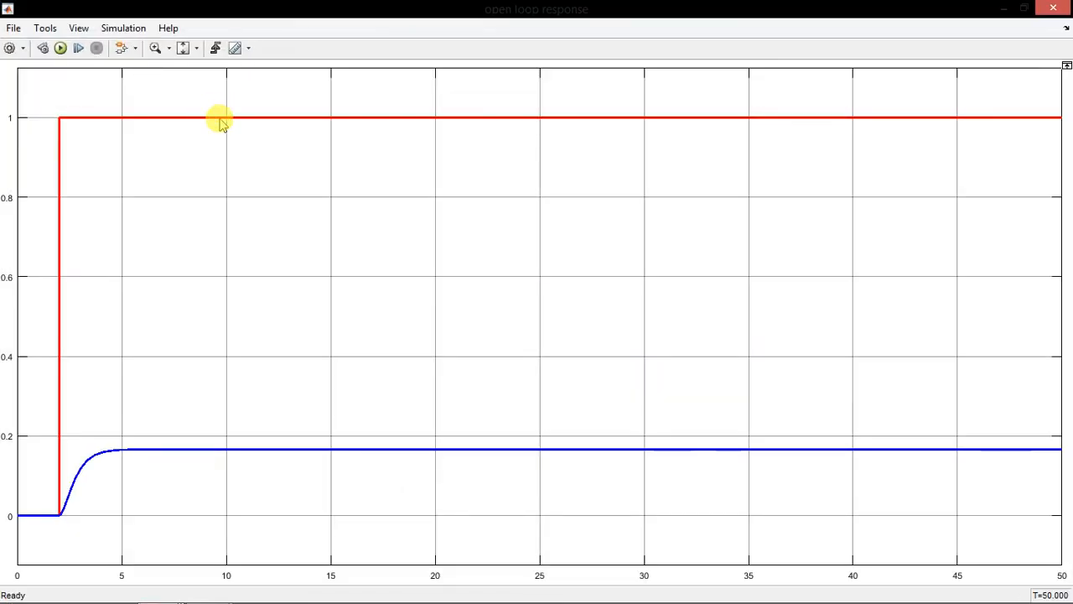
{"action": "left_click", "coordinate": [1054, 8]}
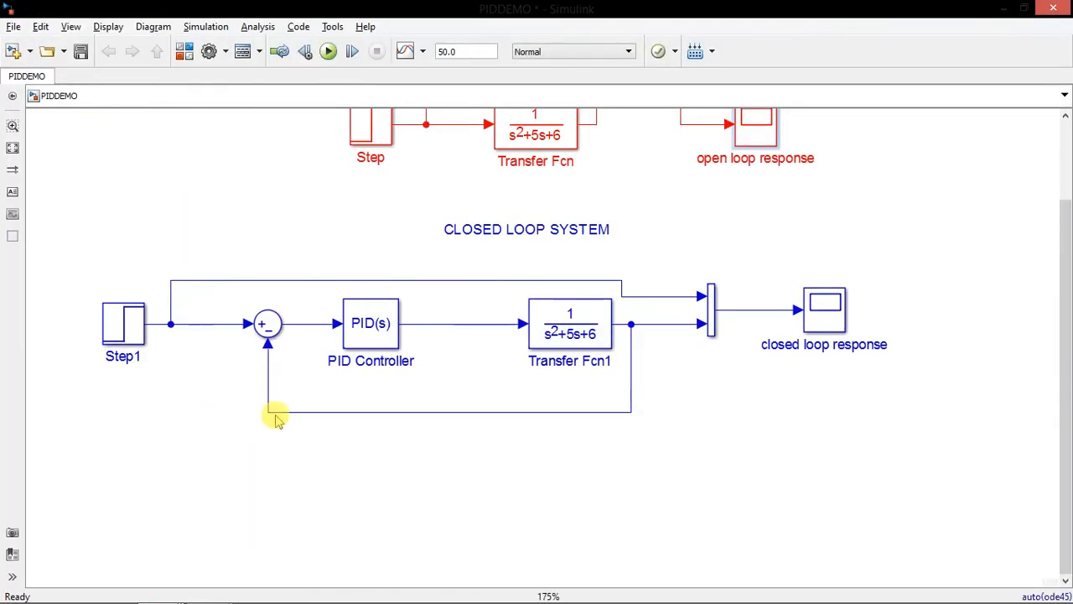
{"action": "double_click", "coordinate": [370, 327]}
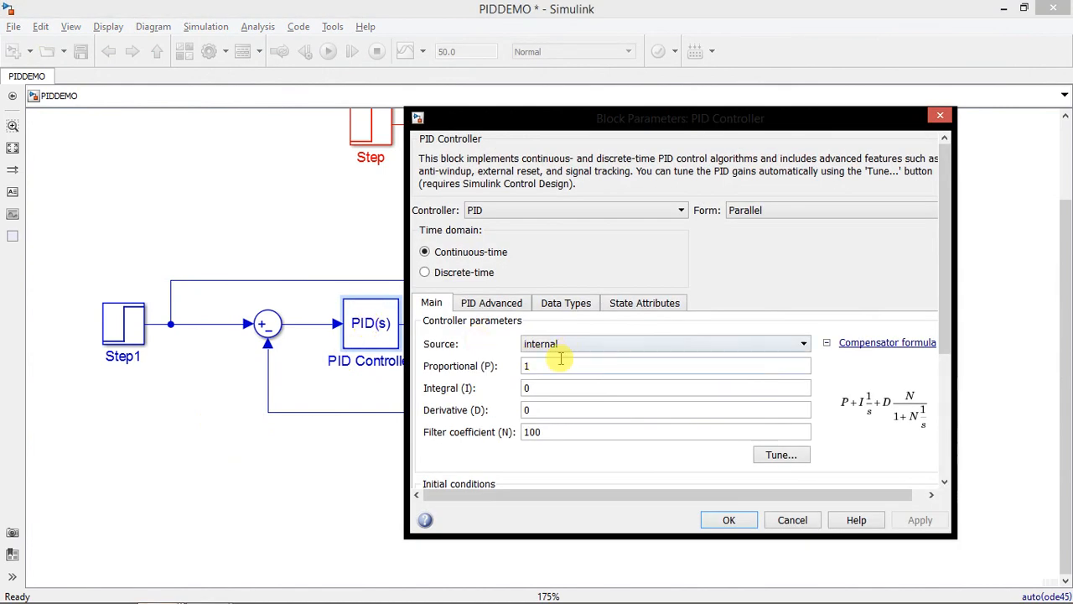
{"action": "type", "text": "10"}
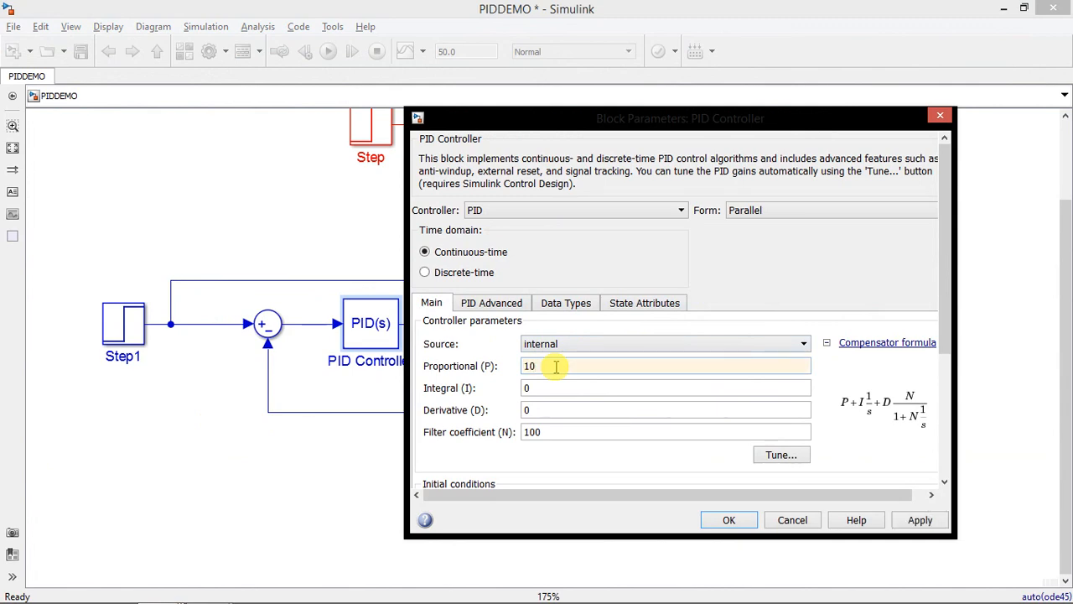
{"action": "key", "text": "Return"}
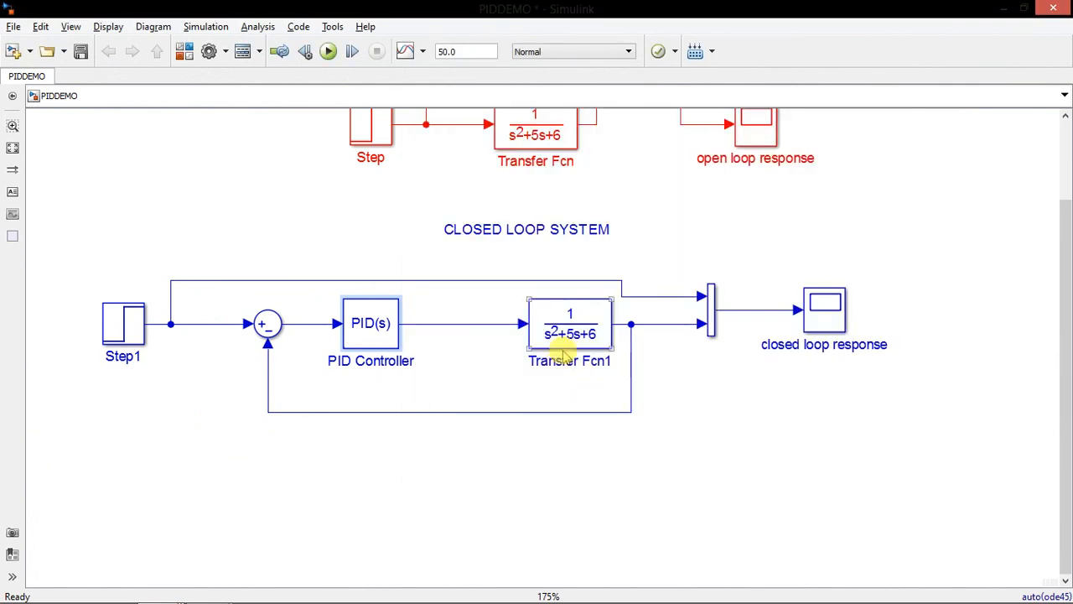
Run the simulation and examine the closed loop response plot against the step input
{"action": "left_click", "coordinate": [328, 51]}
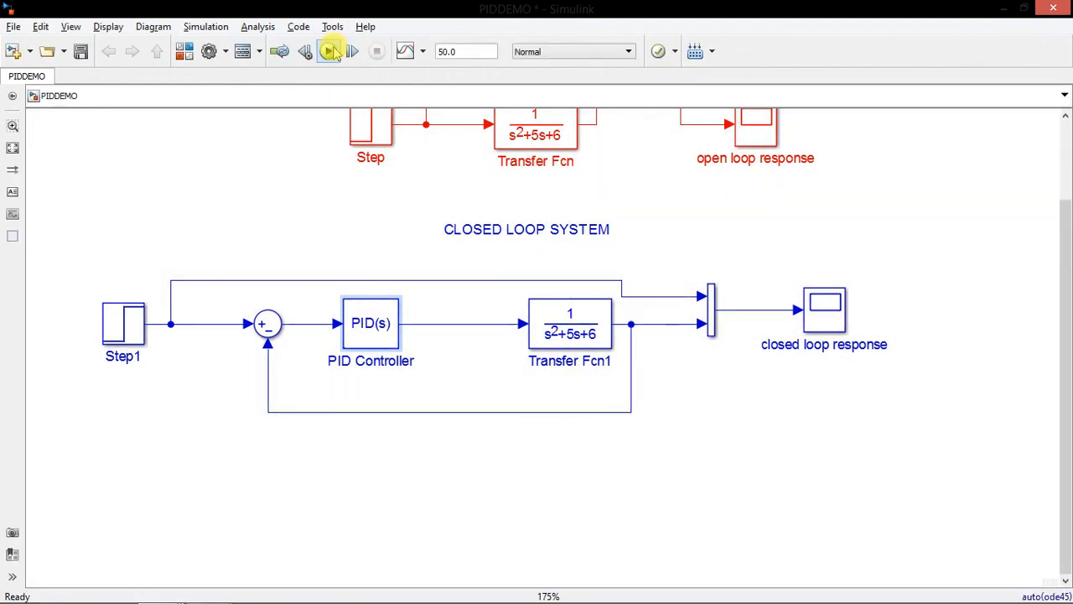
{"action": "left_click", "coordinate": [829, 323]}
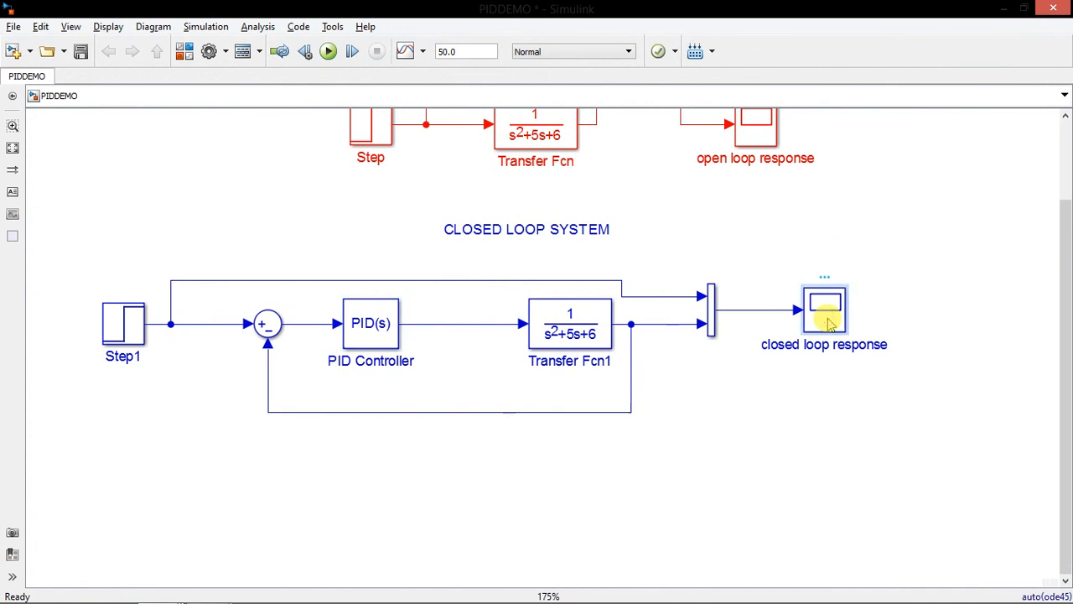
{"action": "double_click", "coordinate": [828, 322]}
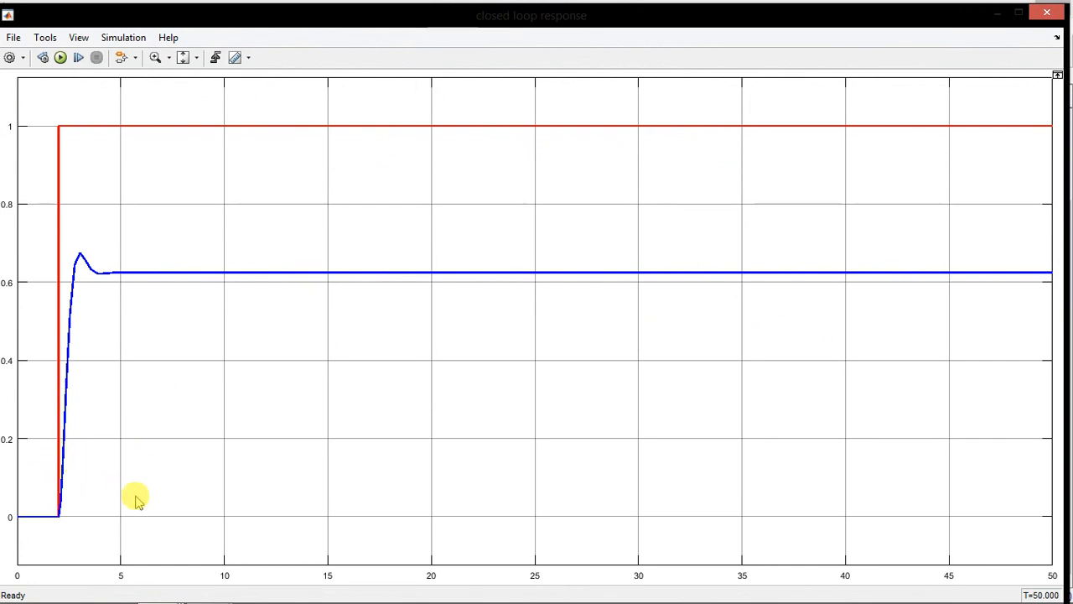
{"action": "left_click", "coordinate": [1048, 15]}
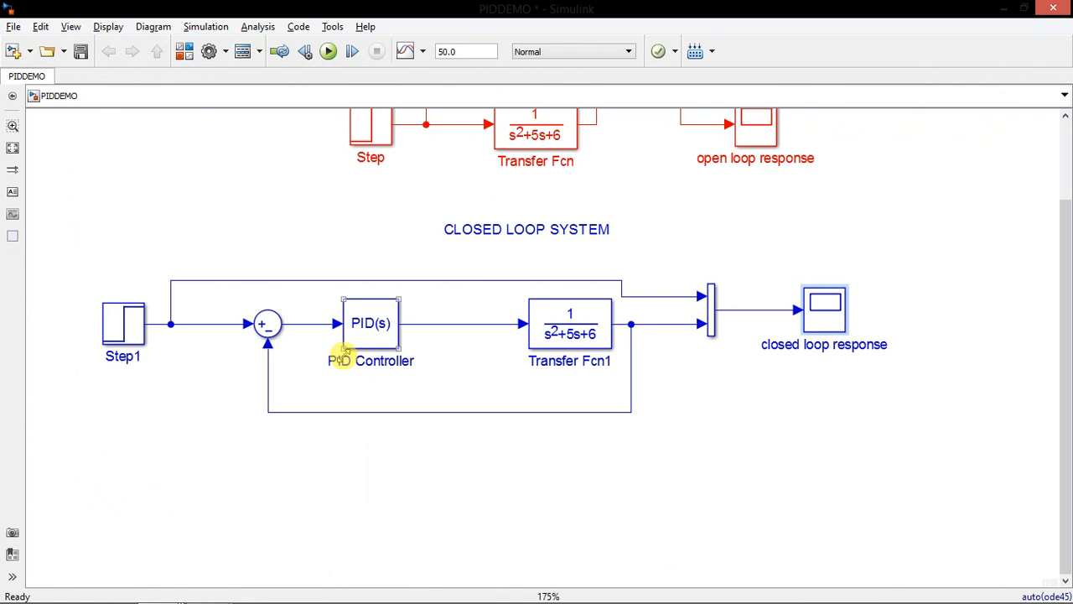
Set the PID Controller's proportional gain to 25
{"action": "left_click", "coordinate": [370, 325]}
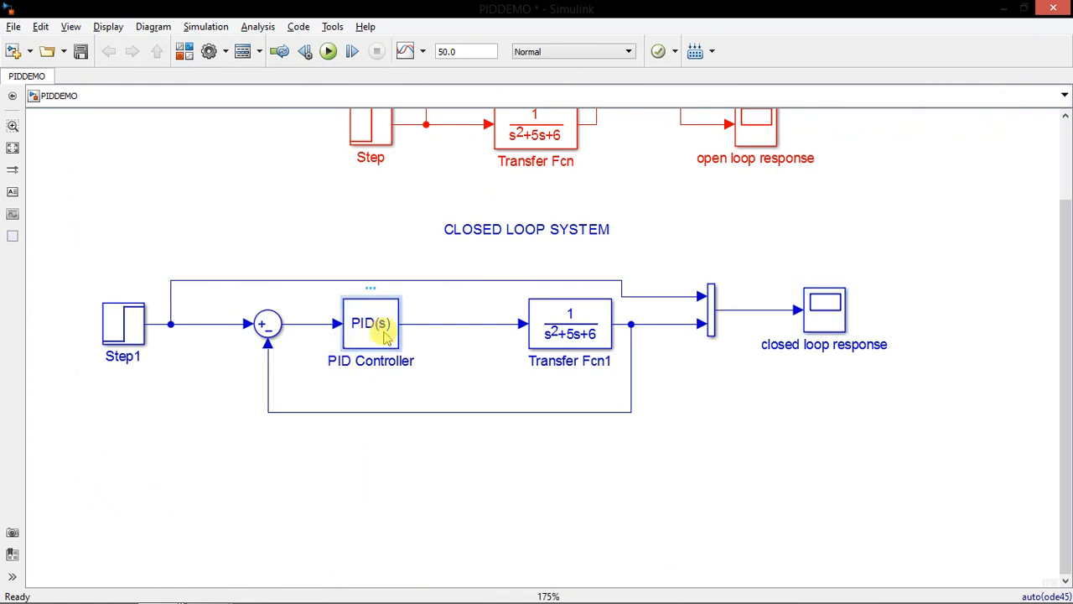
{"action": "double_click", "coordinate": [373, 344]}
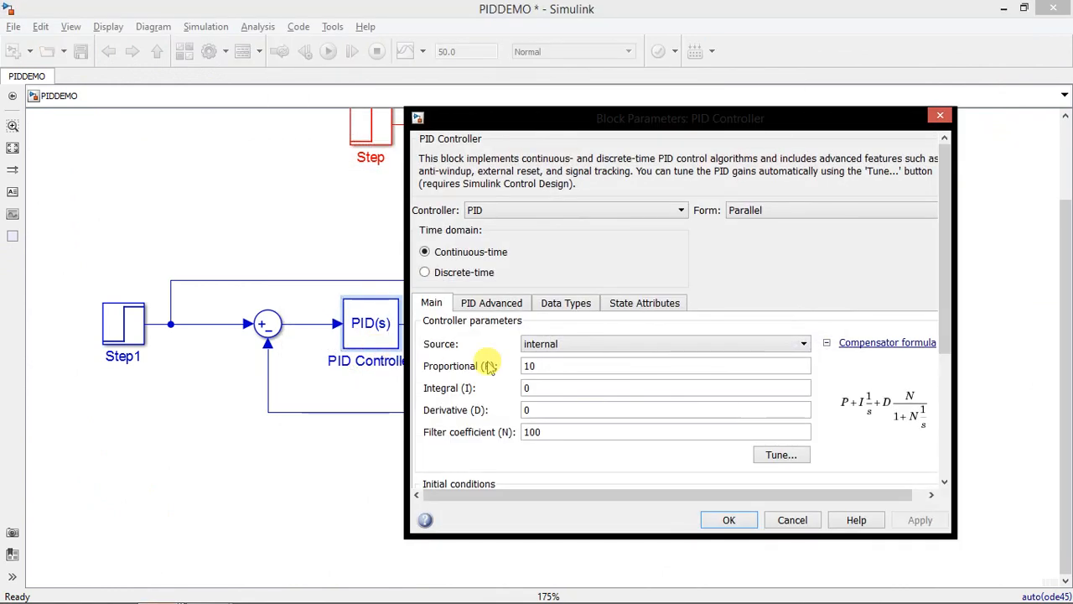
{"action": "double_click", "coordinate": [554, 370]}
{"action": "type", "text": "25"}
{"action": "double_click", "coordinate": [554, 370]}
{"action": "key", "text": "Return"}
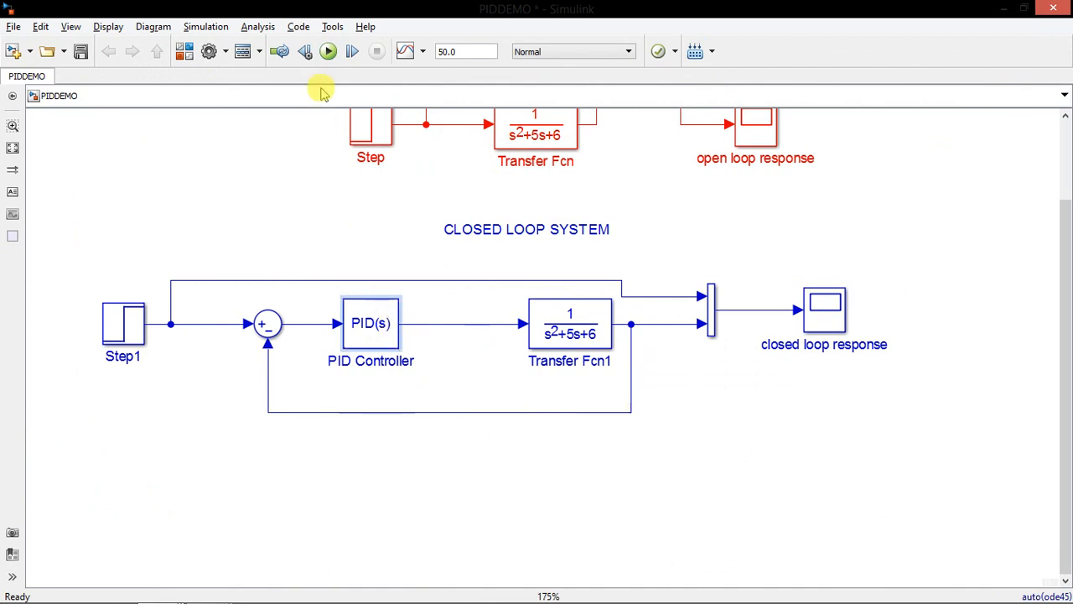
Run the simulation and examine the closed loop response plot against the step input
{"action": "left_click", "coordinate": [330, 53]}
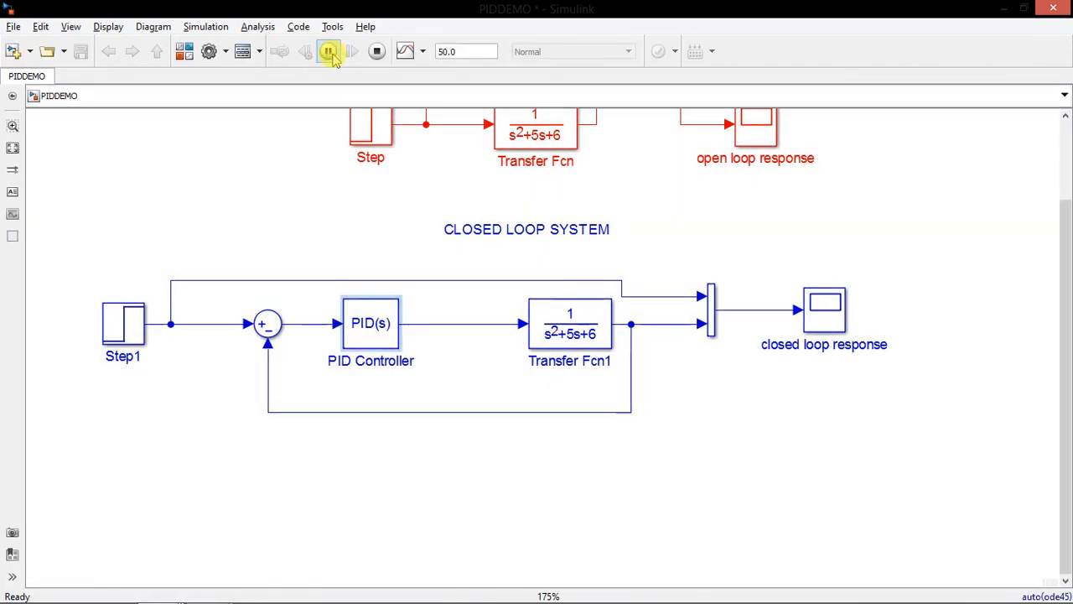
{"action": "left_click", "coordinate": [840, 314]}
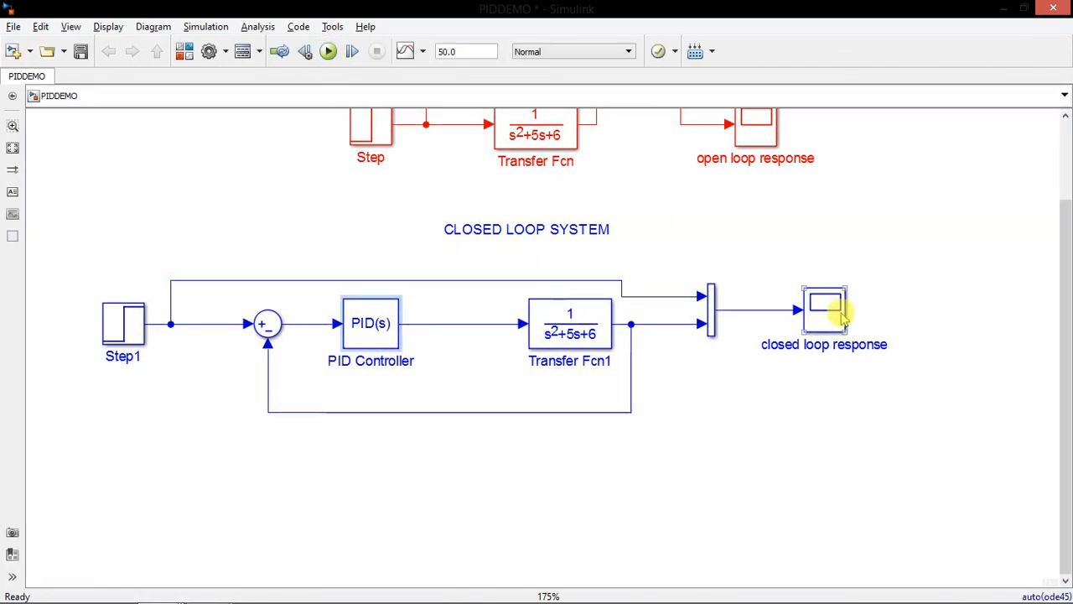
{"action": "double_click", "coordinate": [839, 314]}
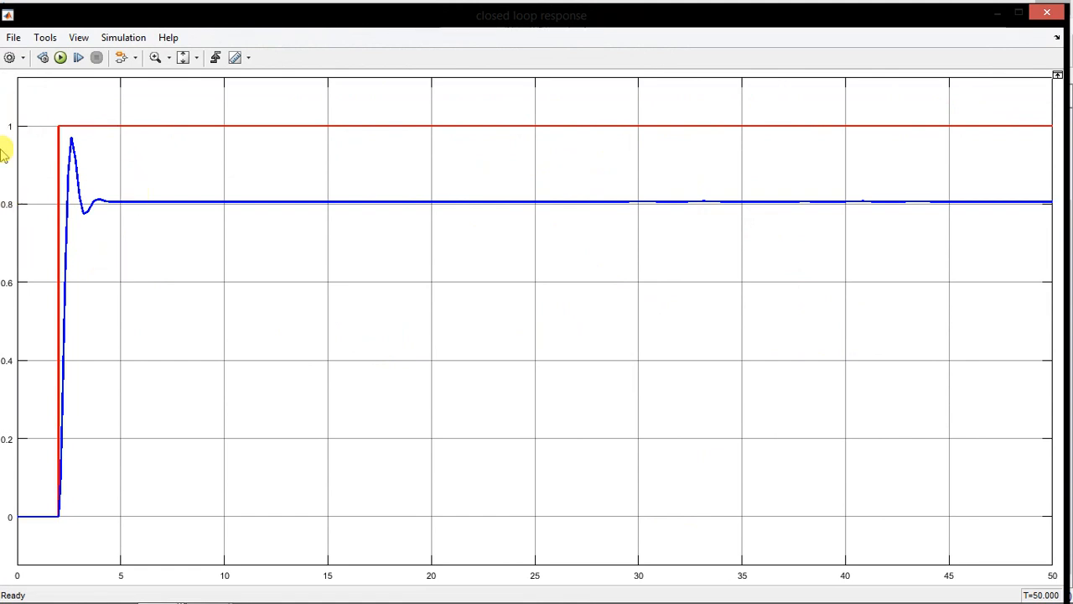
{"action": "left_click", "coordinate": [1047, 12]}
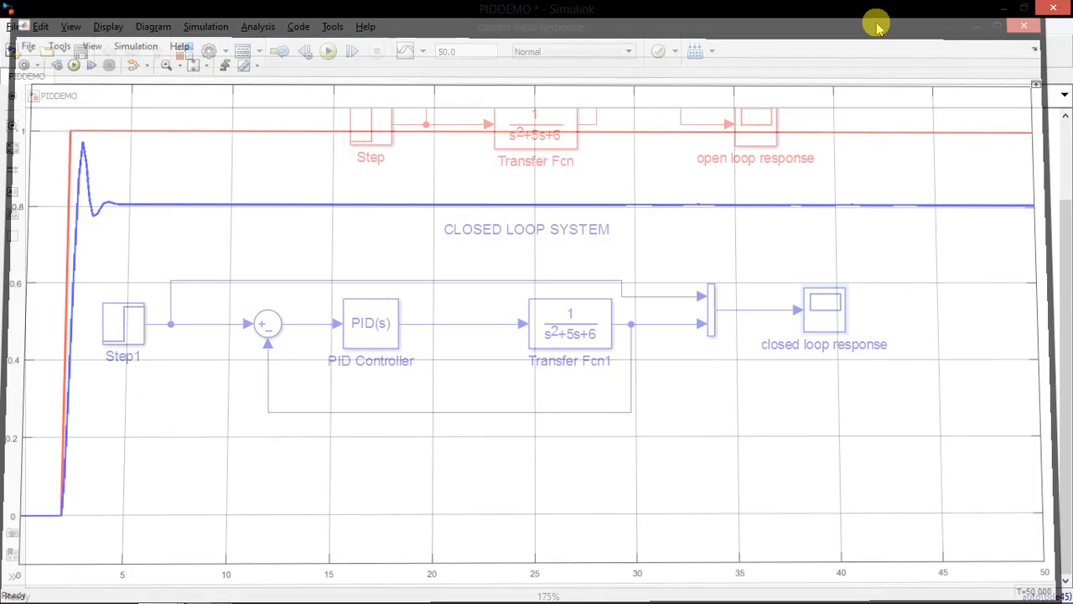
Set the PID Controller's proportional gain to 50 and save the model
{"action": "left_click", "coordinate": [376, 327]}
{"action": "double_click", "coordinate": [376, 326]}
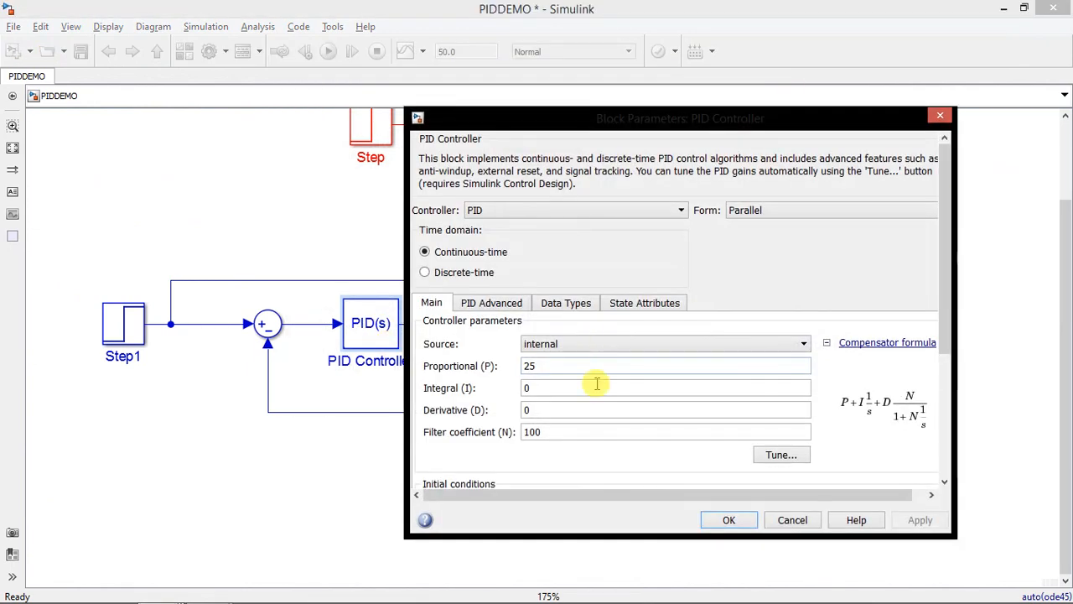
{"action": "double_click", "coordinate": [578, 367]}
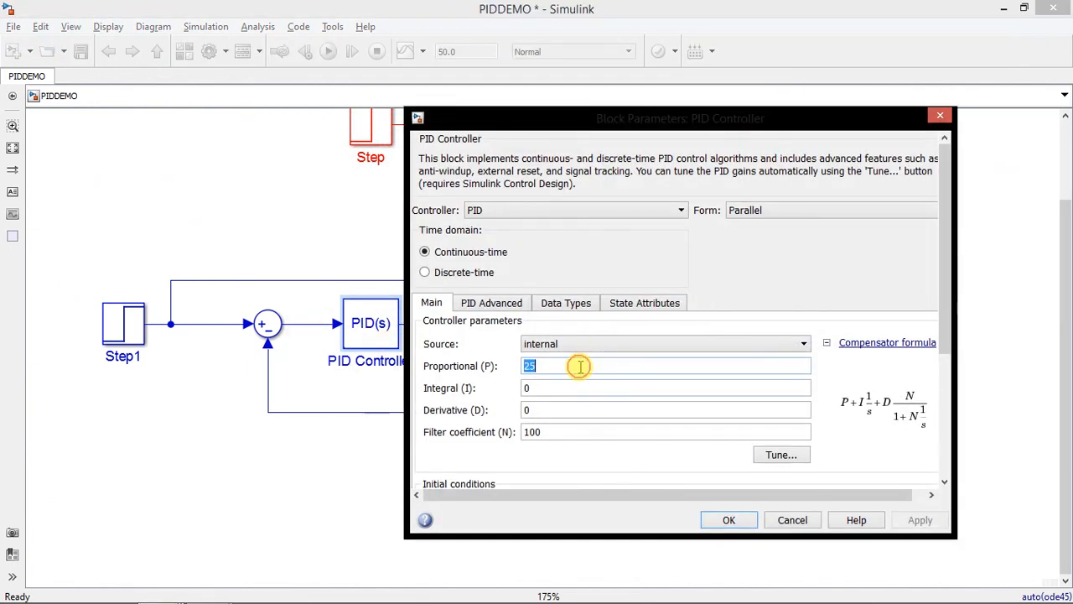
{"action": "type", "text": "50"}
{"action": "key", "text": "Return"}
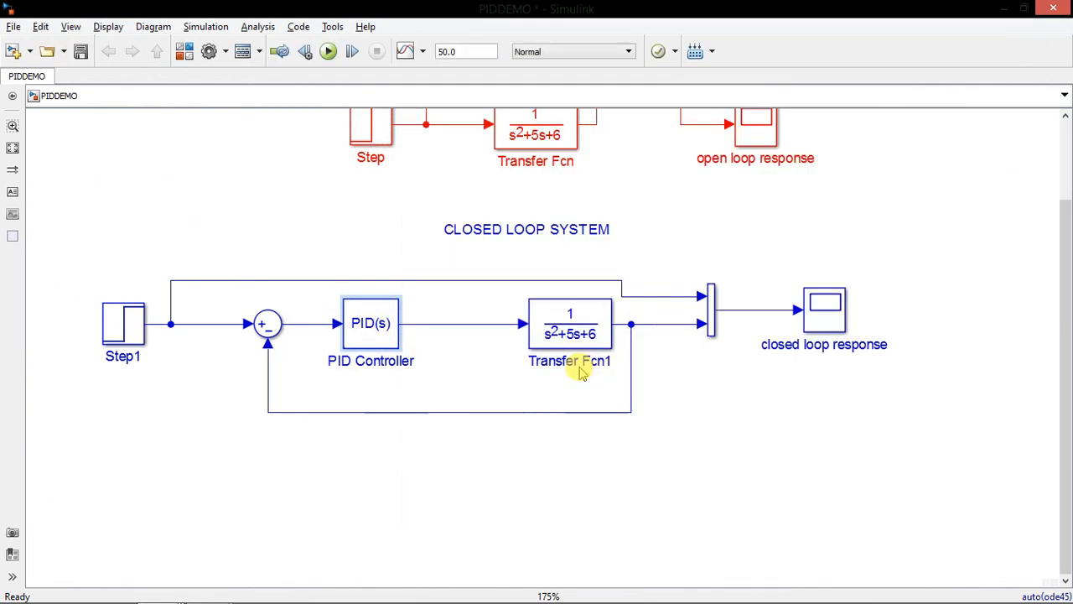
{"action": "key", "text": "ctrl+s"}
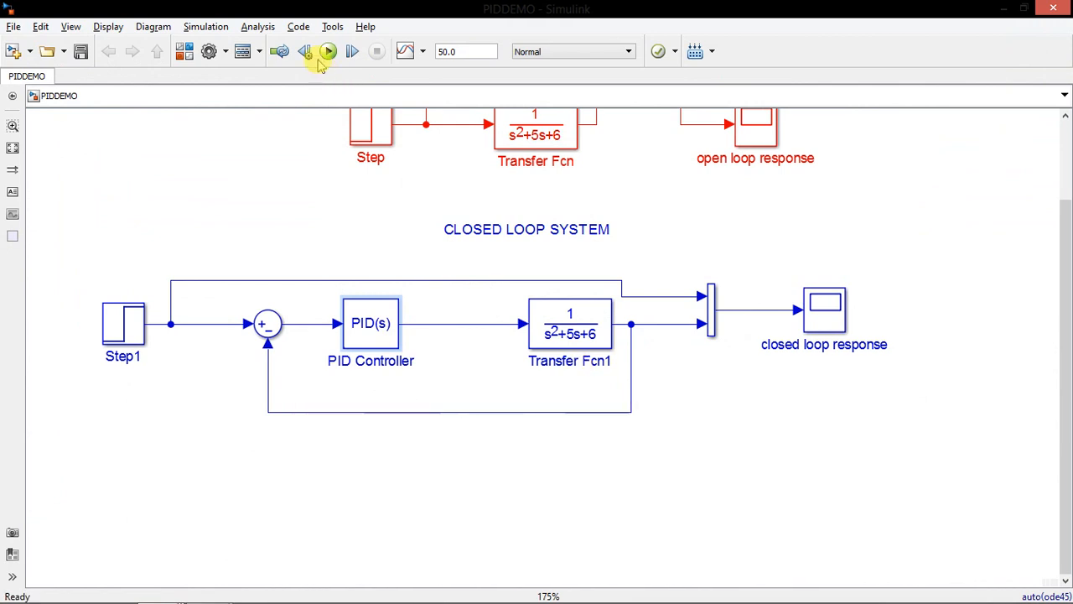
Simulate the model with the new proportional gain and examine the overshoot and steady-state error in the closed loop response plot
{"action": "left_click", "coordinate": [329, 52]}
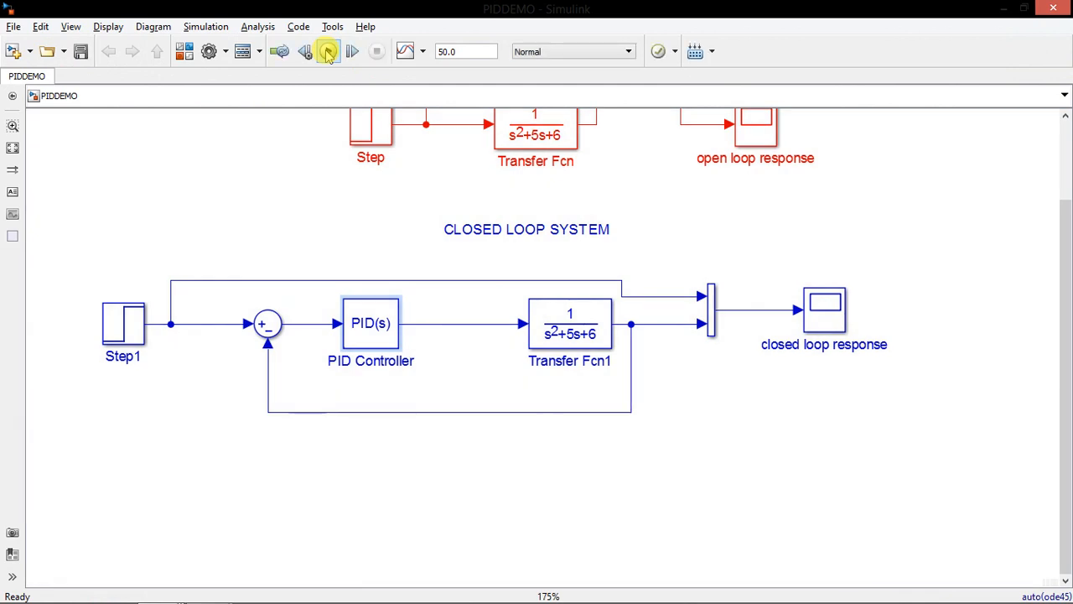
{"action": "double_click", "coordinate": [816, 320]}
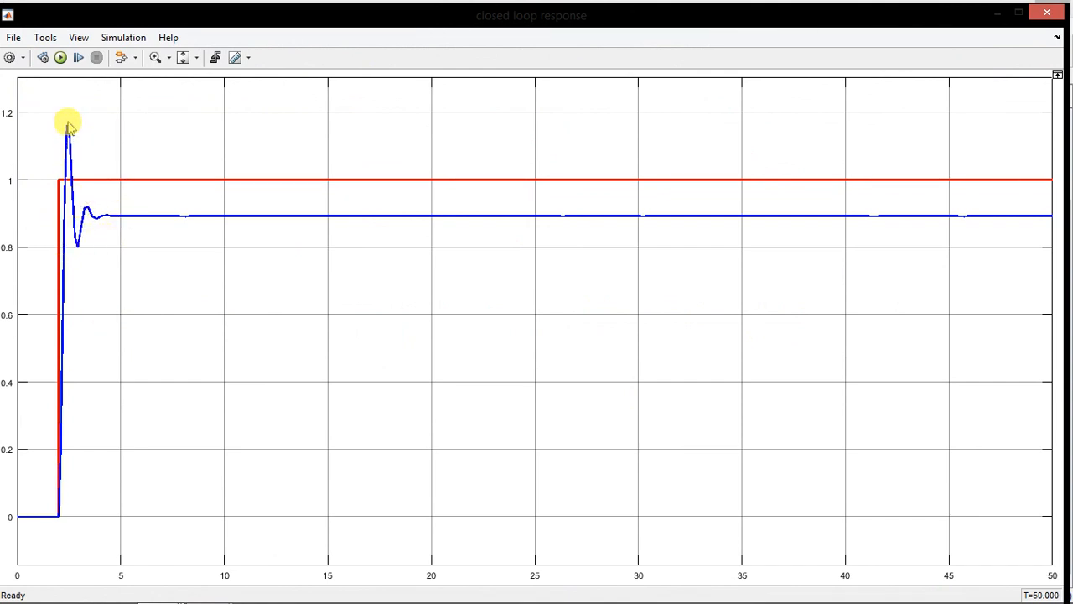
{"action": "left_click", "coordinate": [1047, 15]}
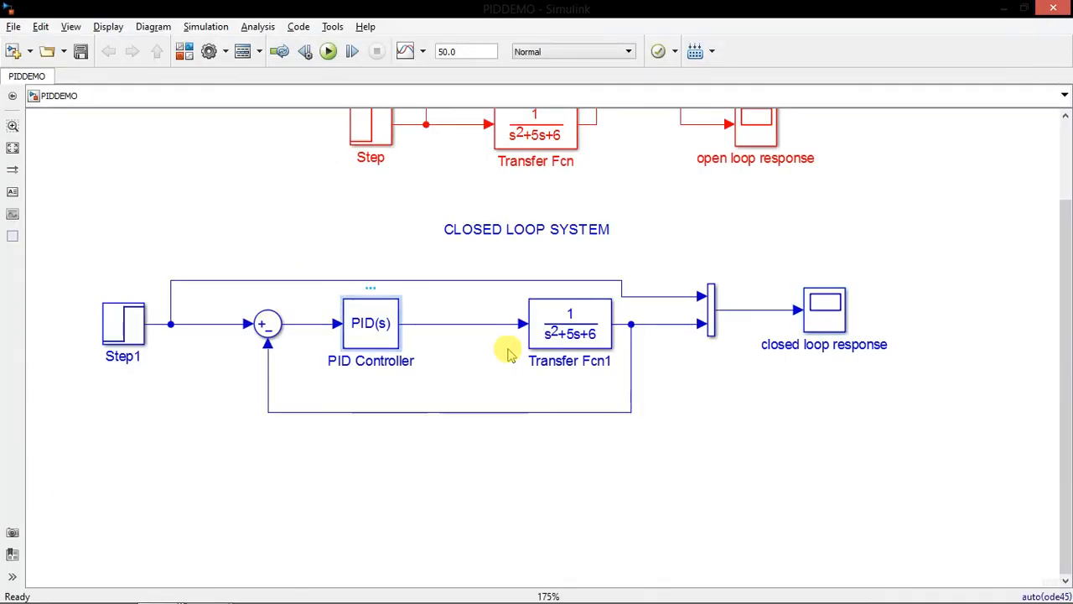
Set the PID Controller's proportional gain to 65
{"action": "double_click", "coordinate": [390, 342]}
{"action": "double_click", "coordinate": [566, 364]}
{"action": "type", "text": "65"}
{"action": "key", "text": "Return"}
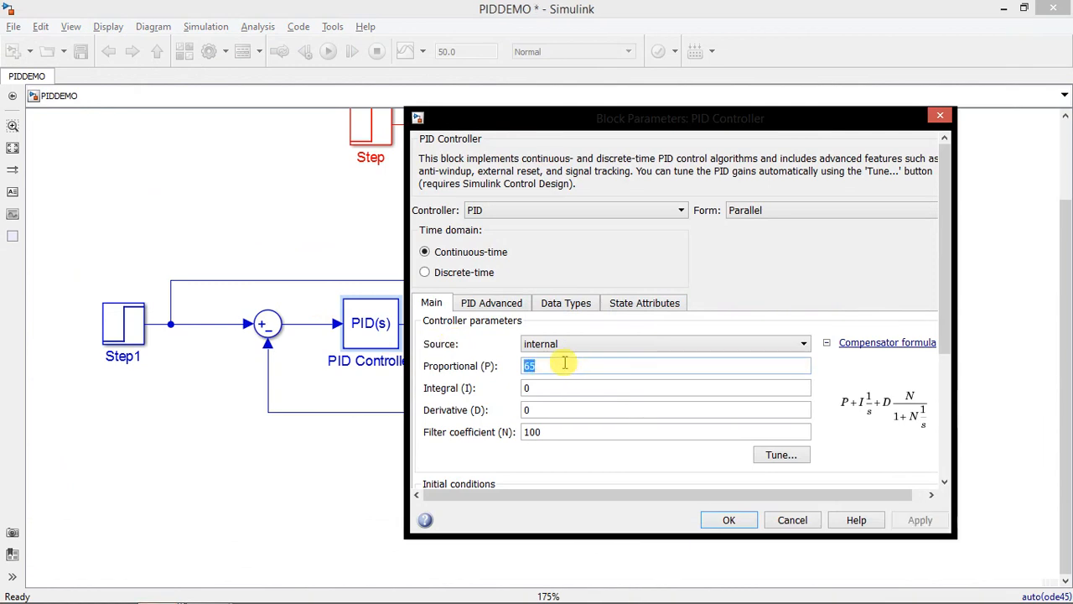
Rerun the simulation and examine the closed loop response plot against the step input
{"action": "left_click", "coordinate": [330, 52]}
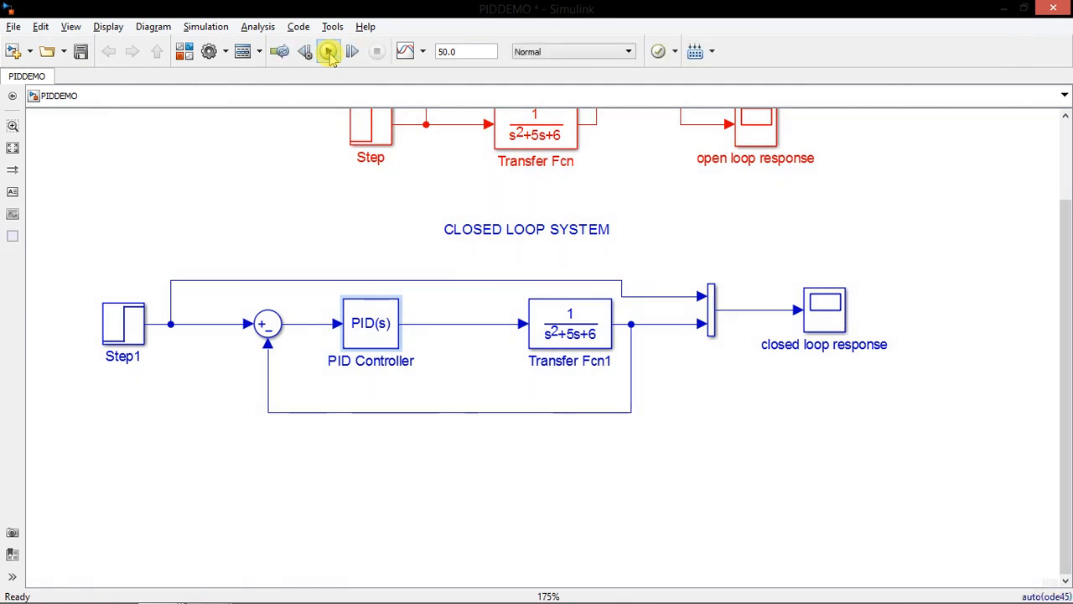
{"action": "double_click", "coordinate": [815, 316]}
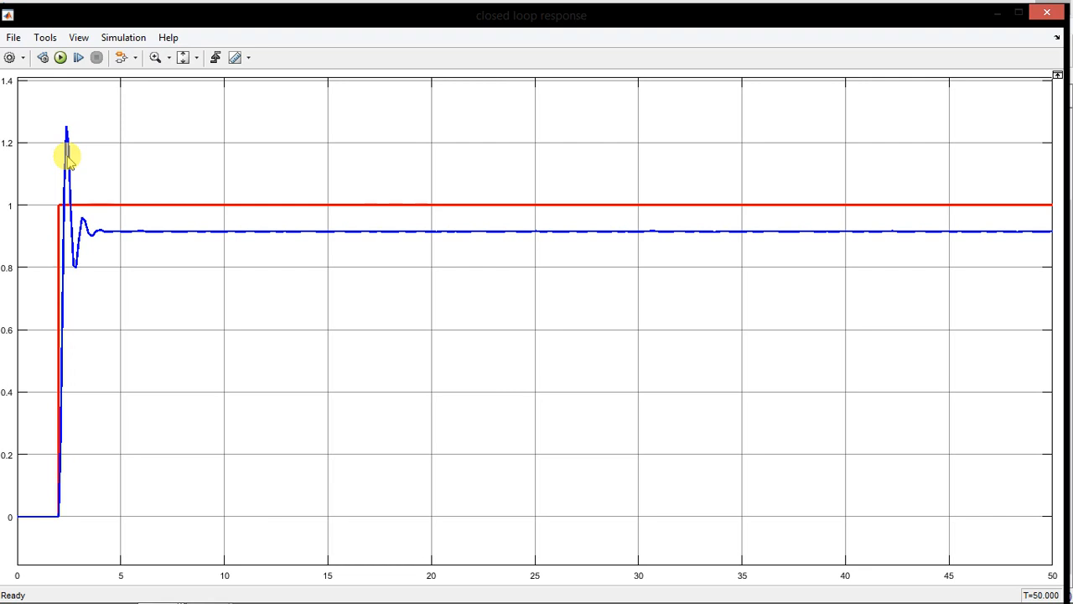
{"action": "left_click", "coordinate": [1041, 17]}
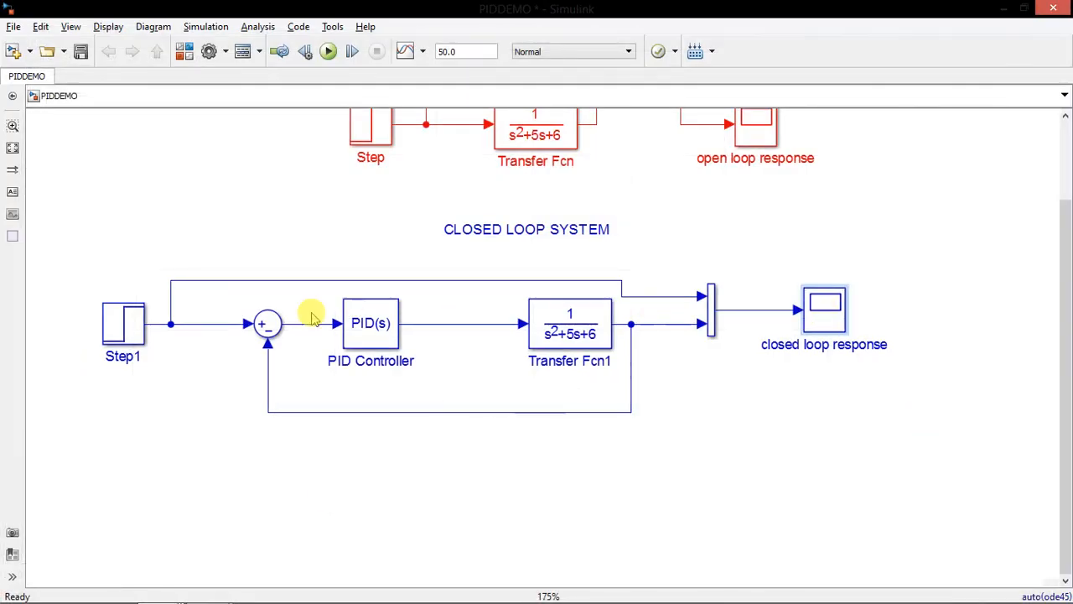
Set the PID Controller's proportional gain to 75
{"action": "left_click", "coordinate": [379, 333]}
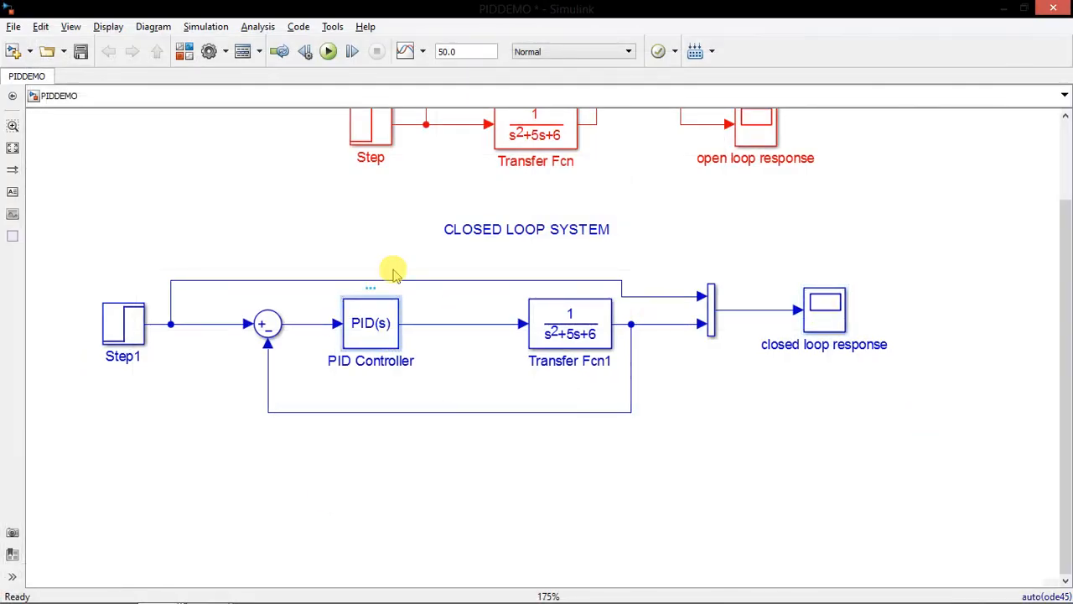
{"action": "double_click", "coordinate": [390, 308]}
{"action": "double_click", "coordinate": [570, 366]}
{"action": "type", "text": "75"}
{"action": "key", "text": "Return"}
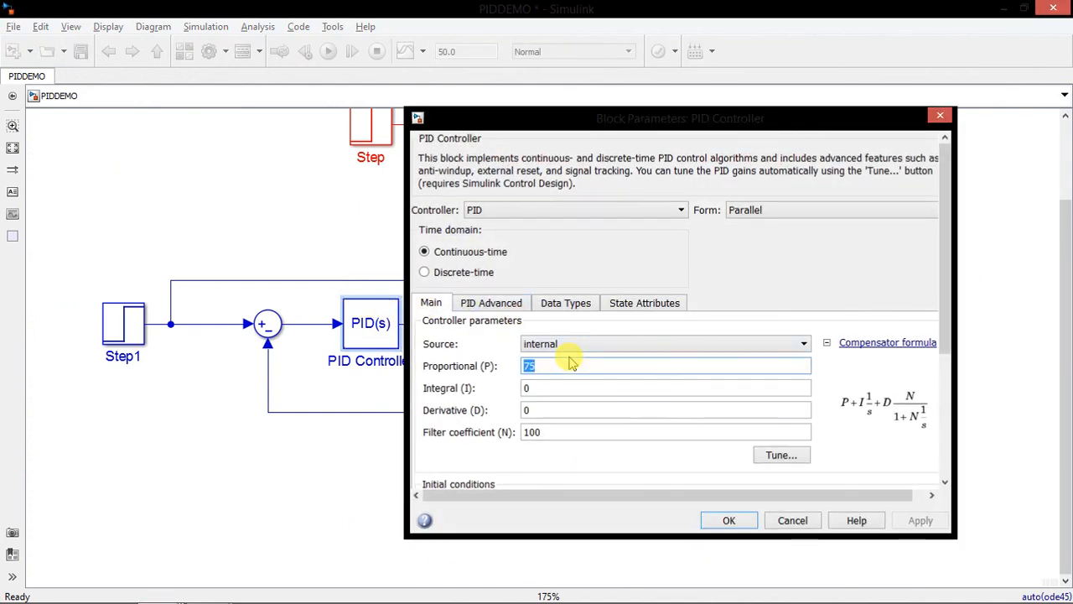
Run the simulation again and examine the overshoot and steady-state error in the closed loop response plot
{"action": "left_click", "coordinate": [328, 52]}
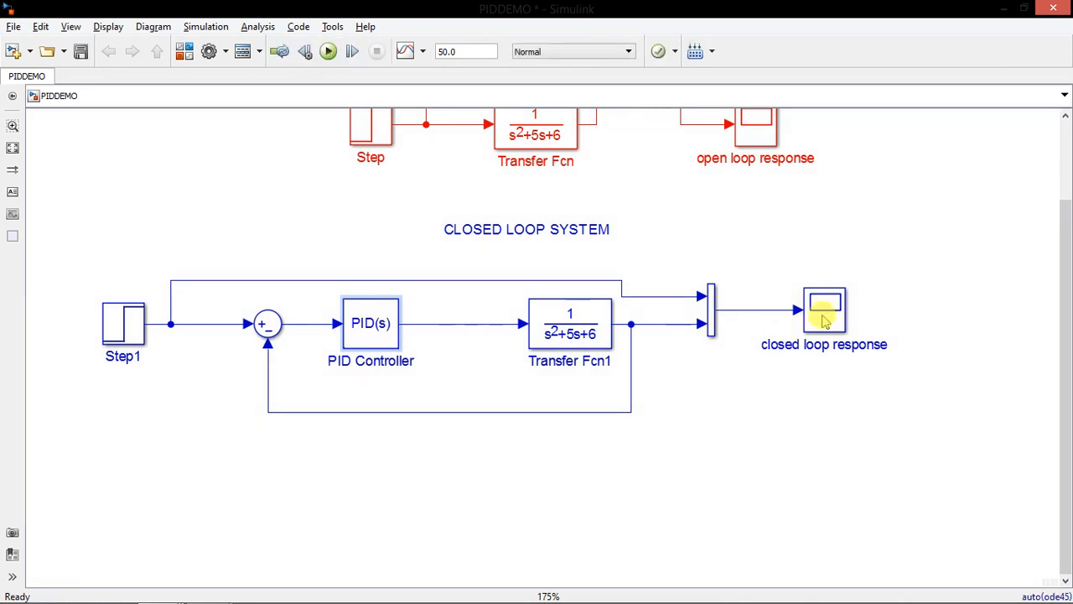
{"action": "double_click", "coordinate": [825, 317]}
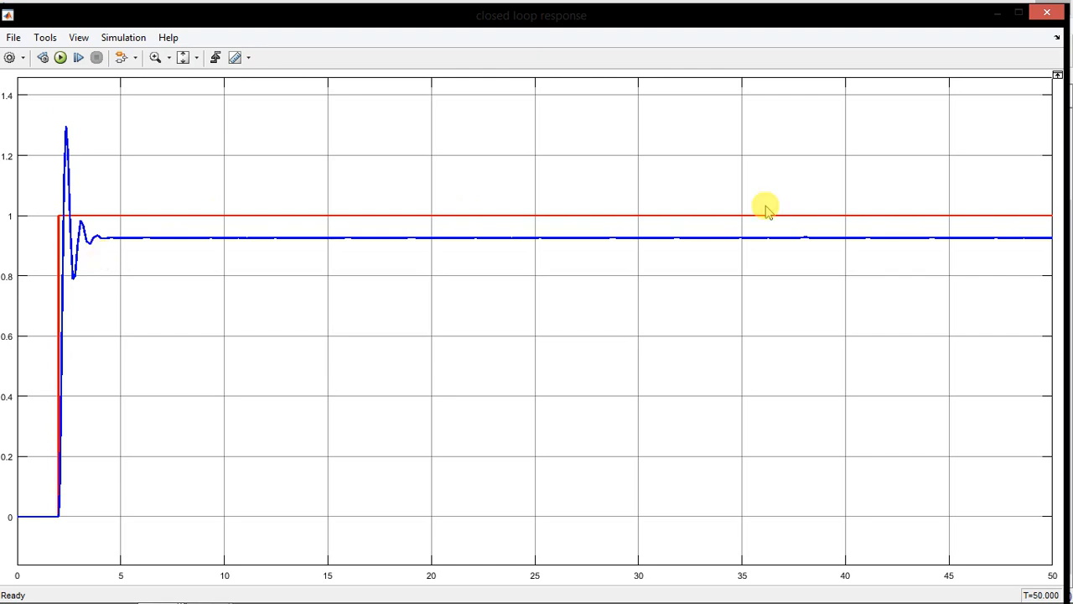
{"action": "left_click", "coordinate": [1047, 12]}
Set the PID Controller's derivative gain to 5 and confirm the block parameters
{"action": "left_click", "coordinate": [383, 311]}
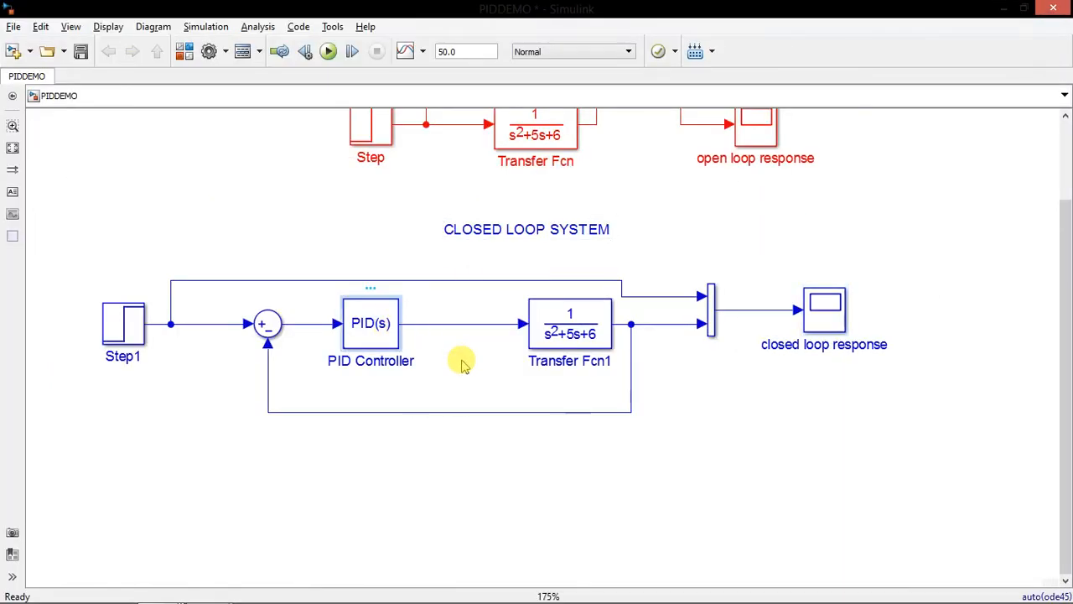
{"action": "key", "text": "Return"}
{"action": "double_click", "coordinate": [536, 411]}
{"action": "type", "text": "5"}
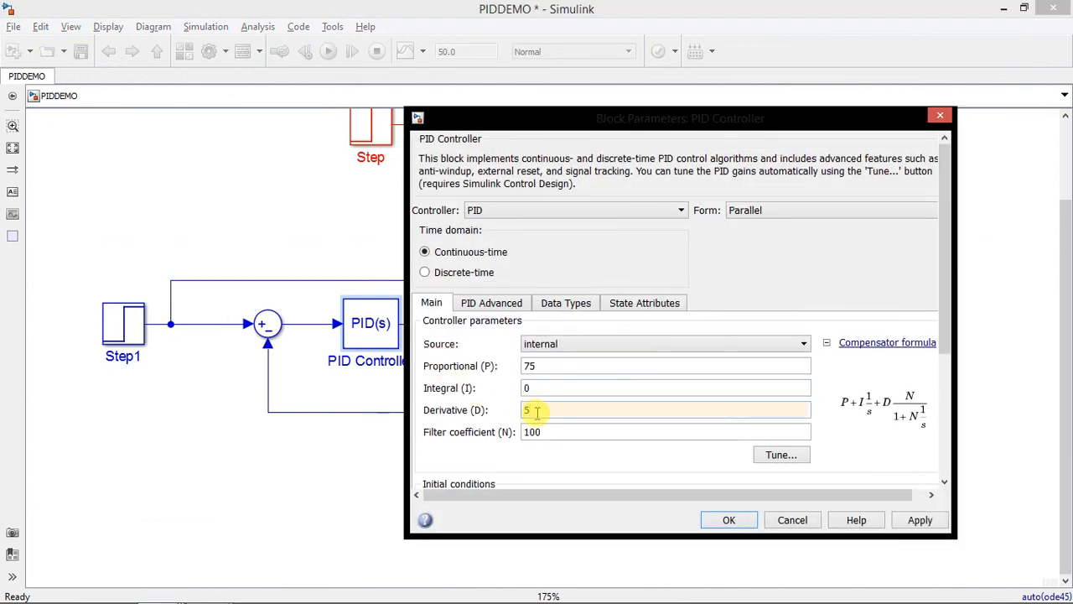
{"action": "left_click", "coordinate": [749, 521]}
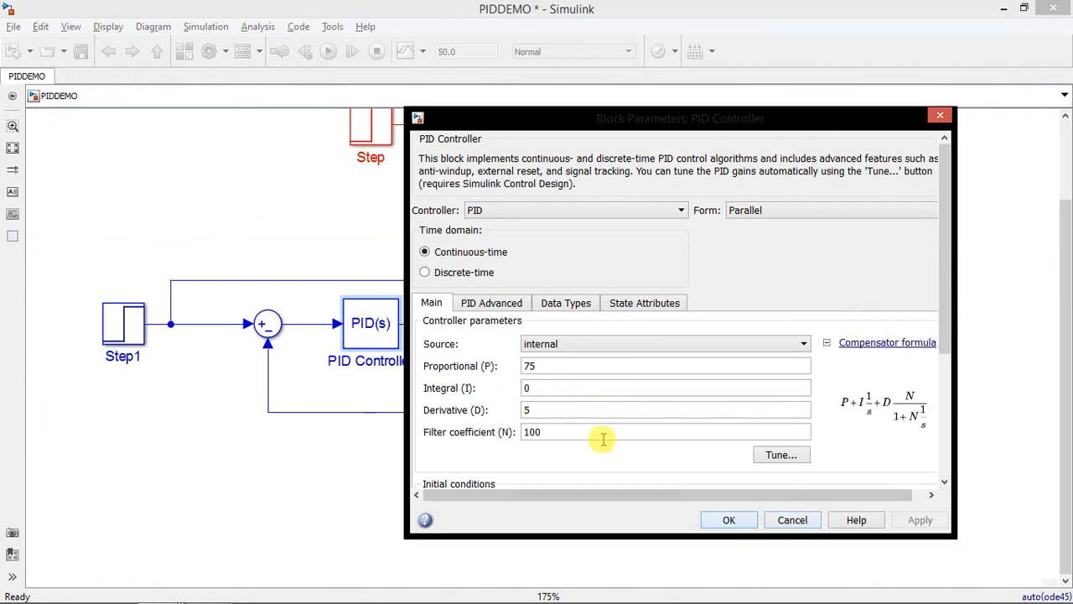
Review the PID Controller's gain settings and the overshoot in the existing closed loop response plot before rerunning the simulation
{"action": "left_click", "coordinate": [381, 328]}
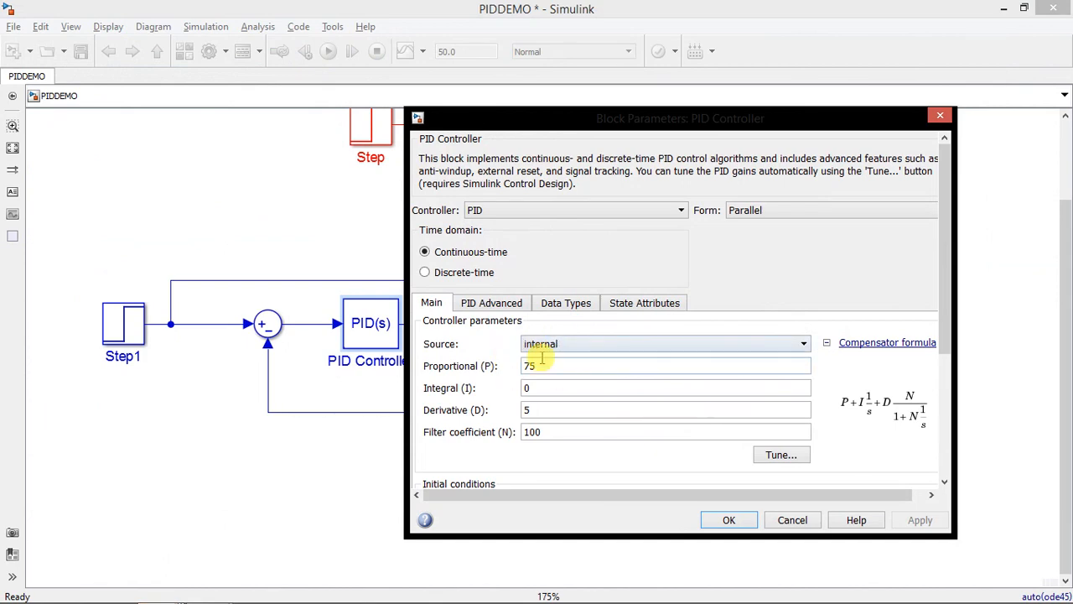
{"action": "left_click", "coordinate": [746, 520]}
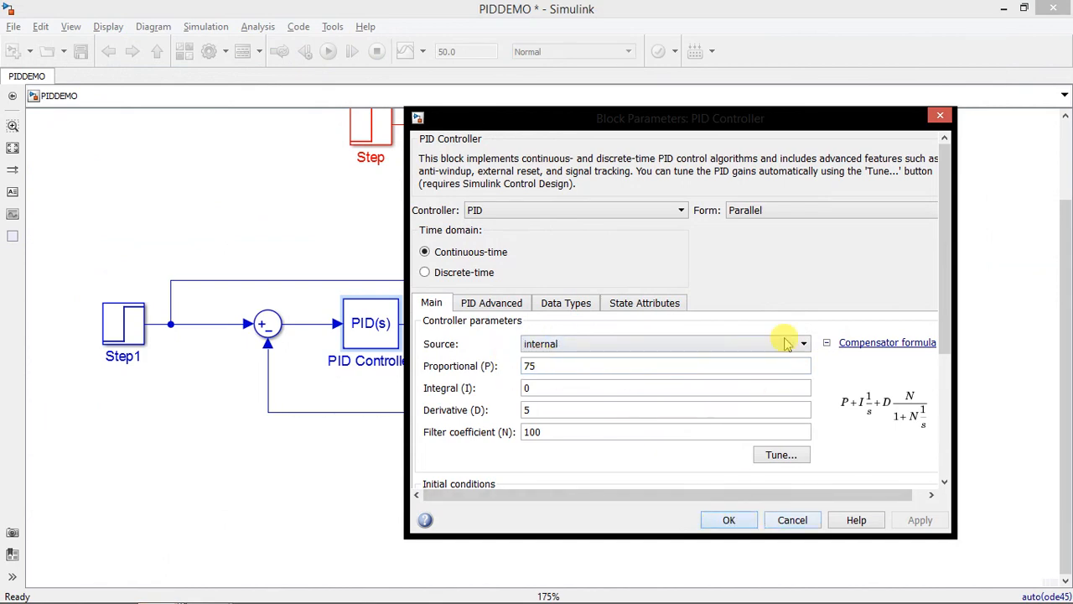
{"action": "double_click", "coordinate": [821, 310]}
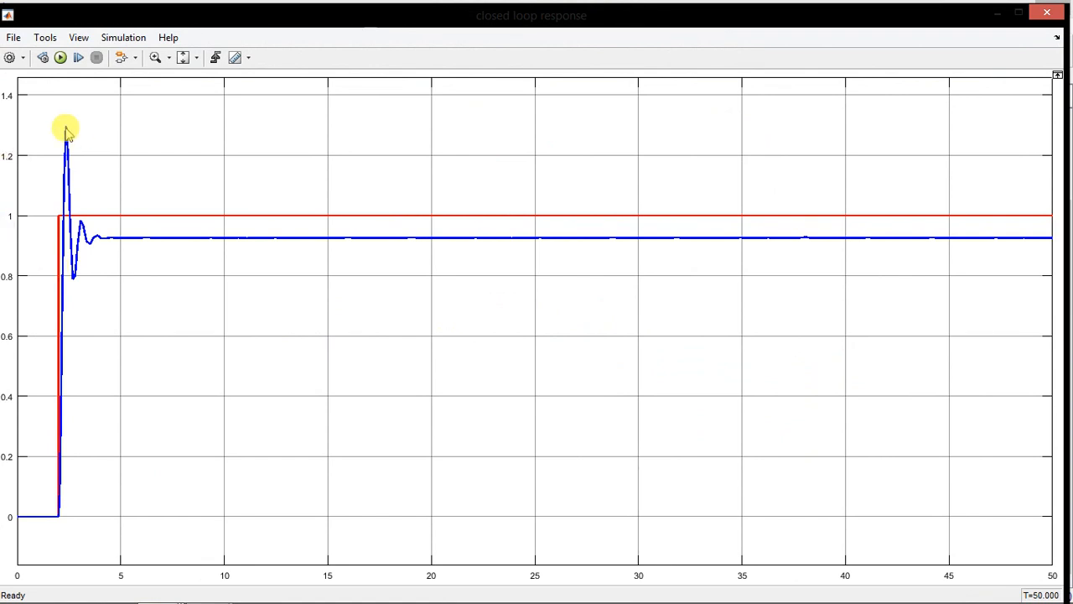
{"action": "left_click", "coordinate": [1047, 12]}
{"action": "left_click", "coordinate": [383, 324]}
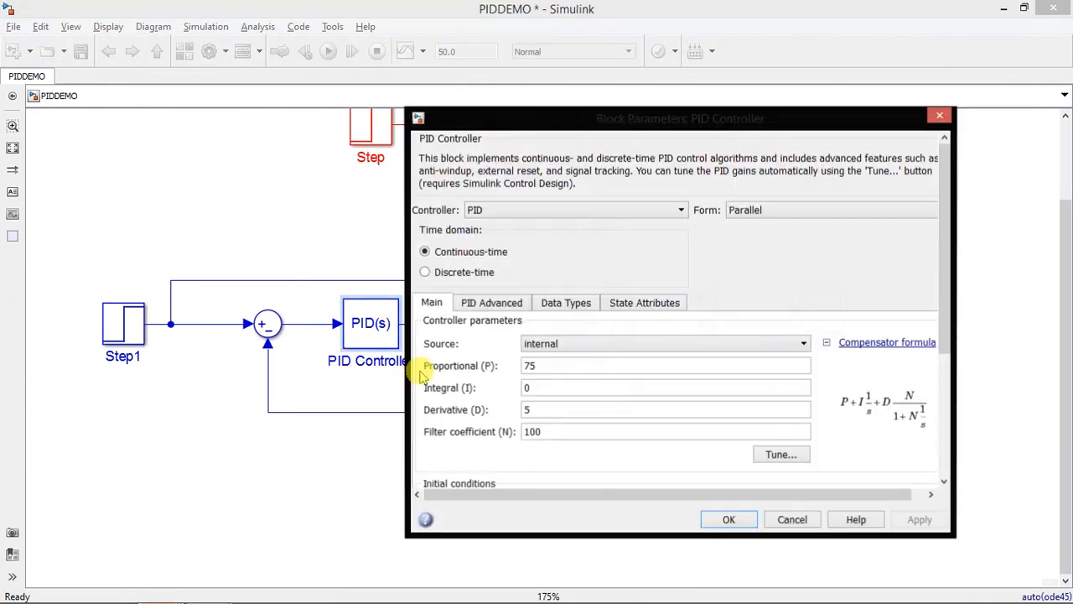
{"action": "double_click", "coordinate": [424, 367]}
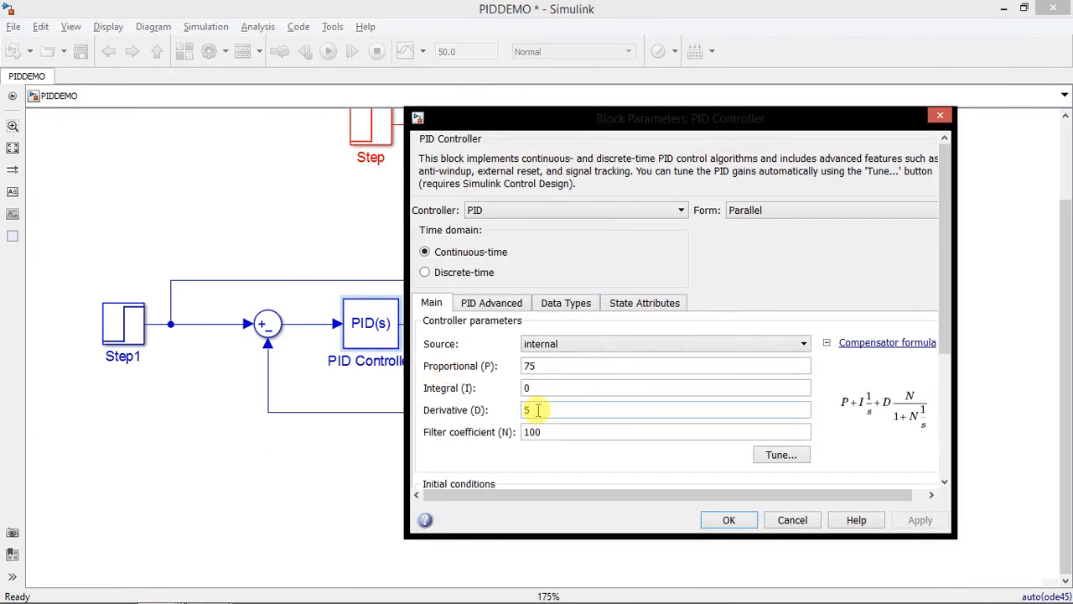
{"action": "left_click", "coordinate": [728, 520]}
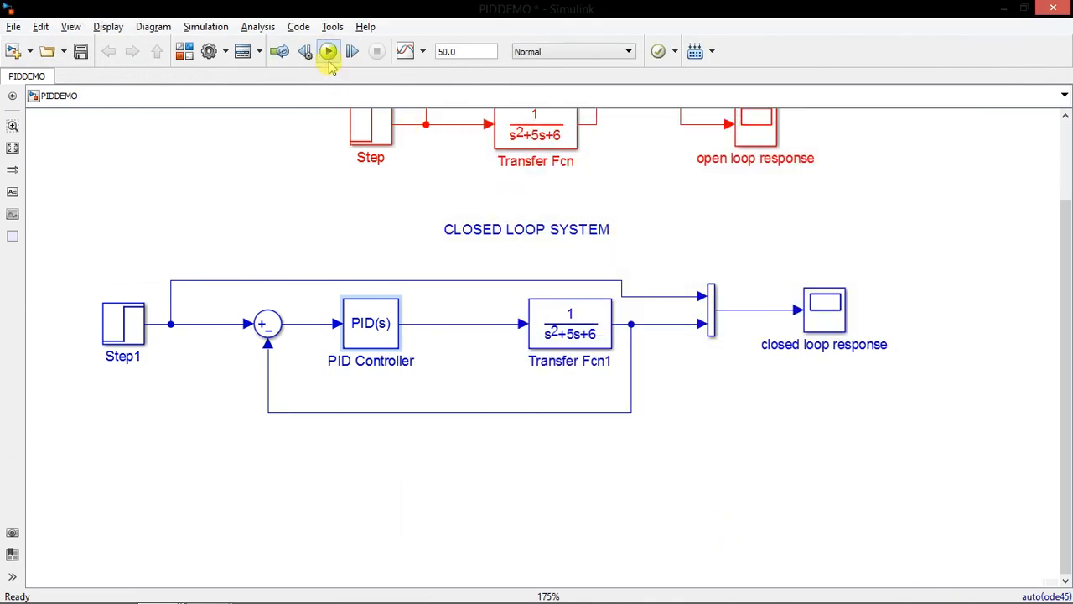
Run the simulation with the derivative gain applied and examine the overshoot in the closed loop response plot
{"action": "left_click", "coordinate": [327, 51]}
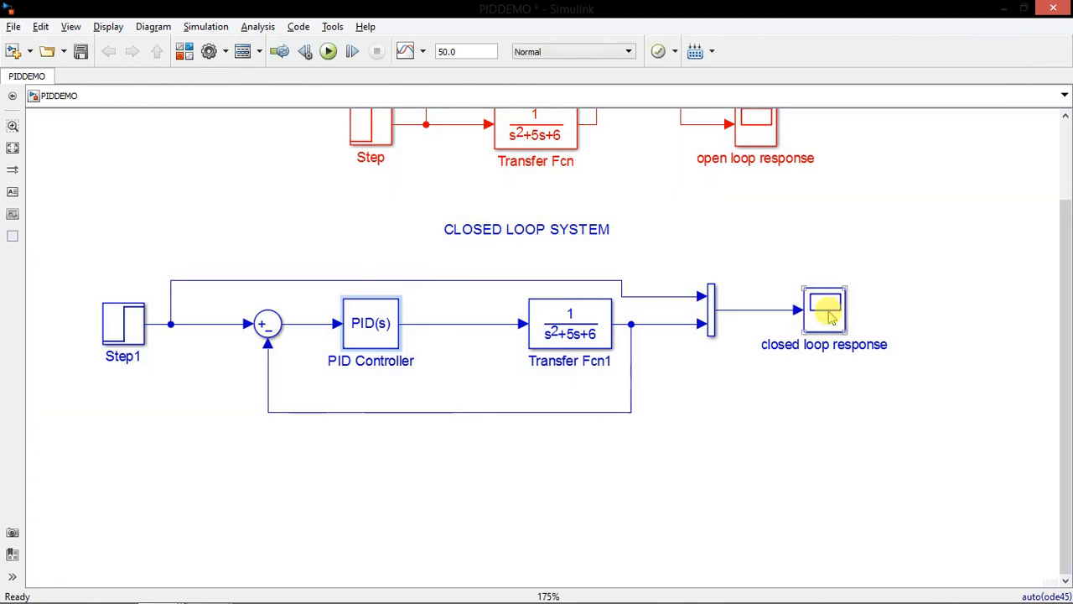
{"action": "left_click", "coordinate": [830, 315]}
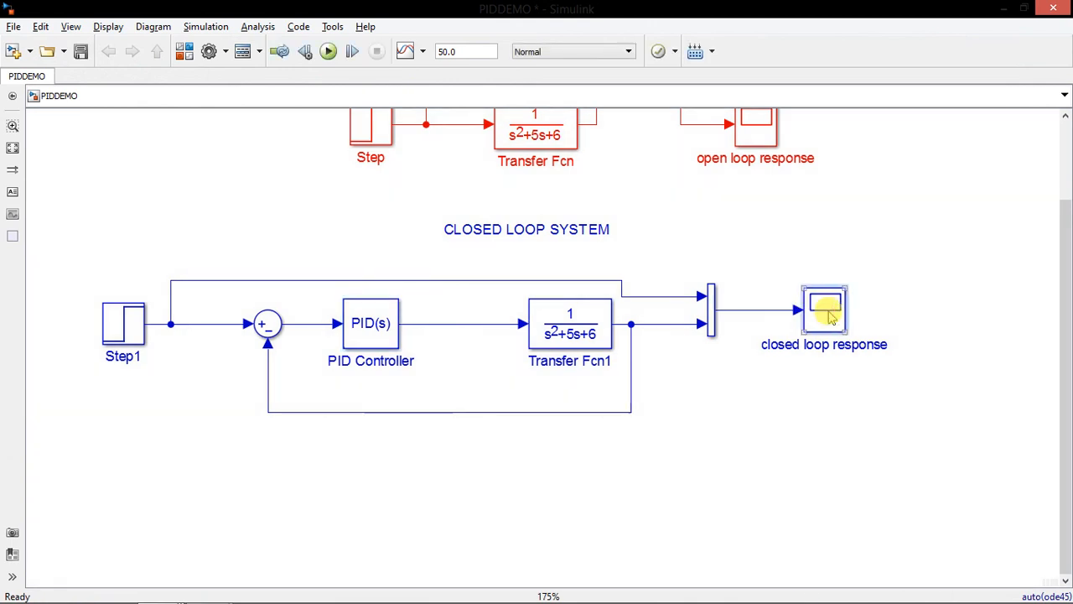
{"action": "double_click", "coordinate": [830, 315]}
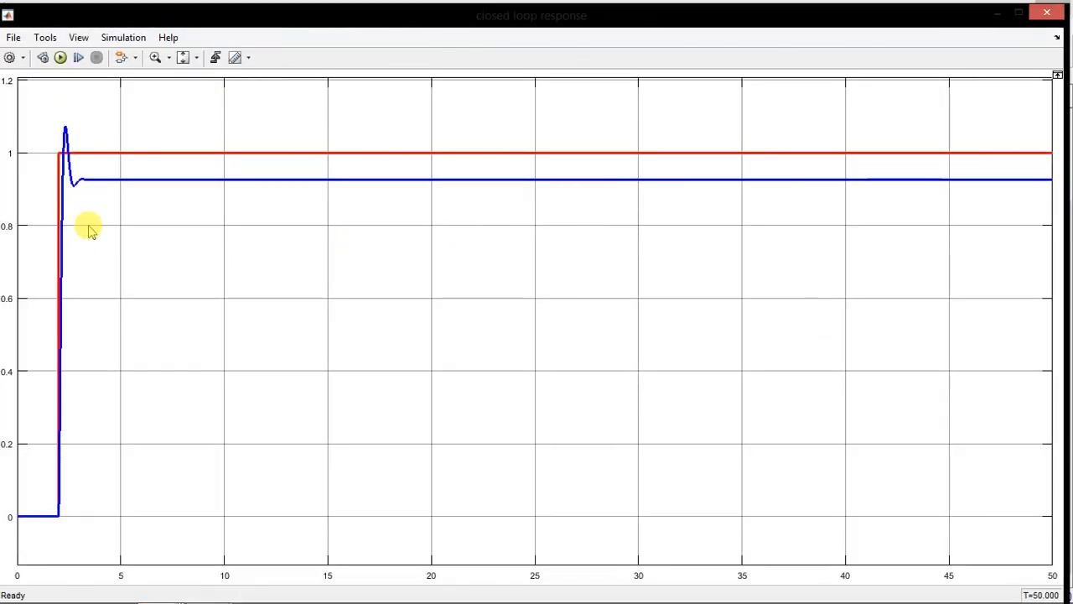
{"action": "left_click", "coordinate": [185, 97]}
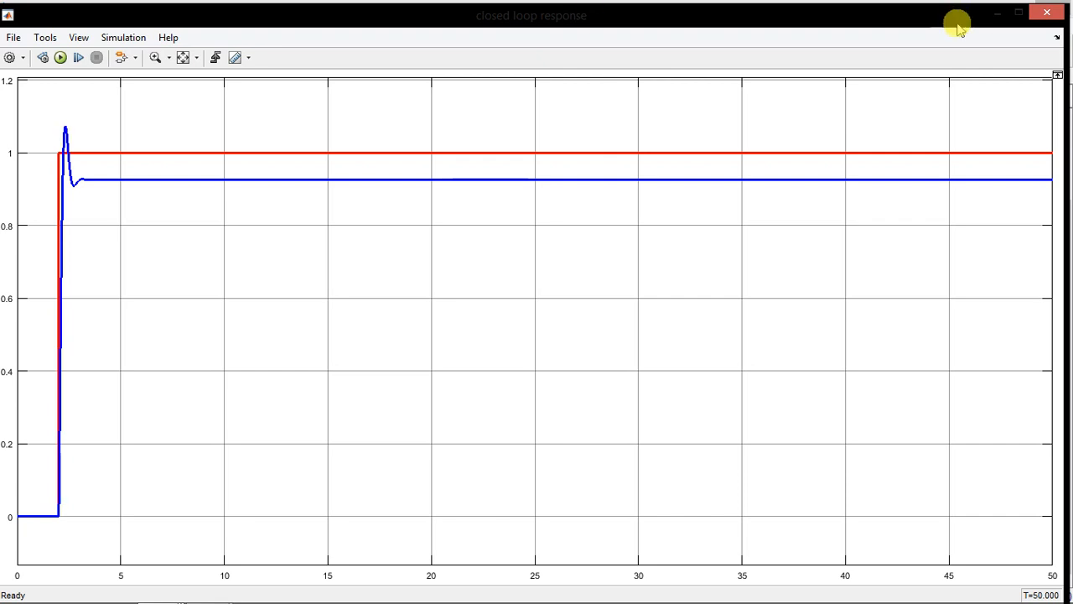
{"action": "left_click", "coordinate": [1045, 15]}
Set the PID Controller's derivative gain to 10 and run the simulation
{"action": "left_click", "coordinate": [388, 331]}
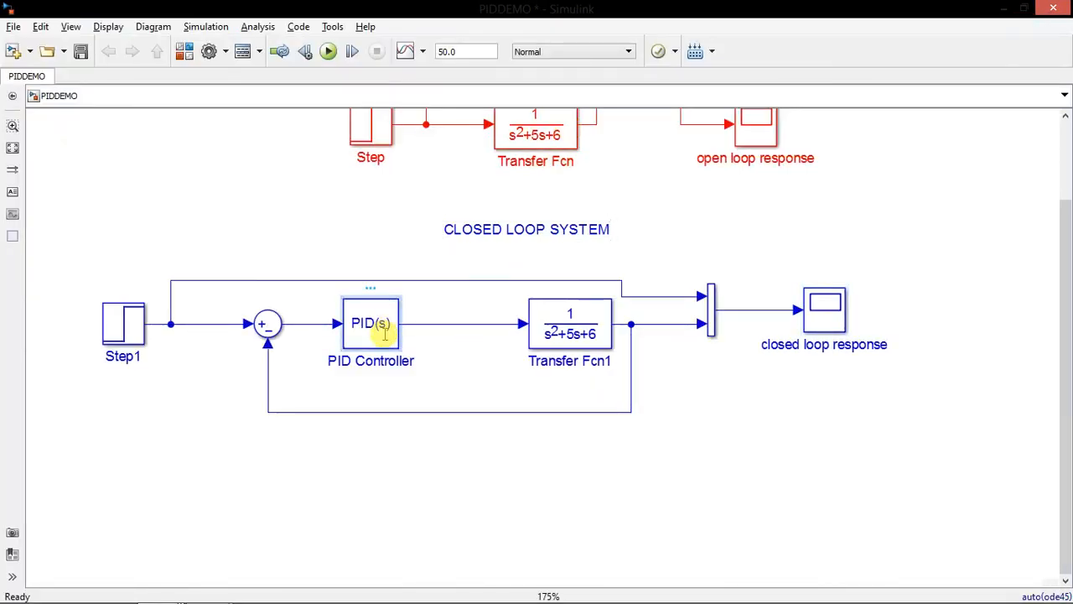
{"action": "double_click", "coordinate": [388, 331]}
{"action": "double_click", "coordinate": [543, 409]}
{"action": "type", "text": "10"}
{"action": "key", "text": "Return"}
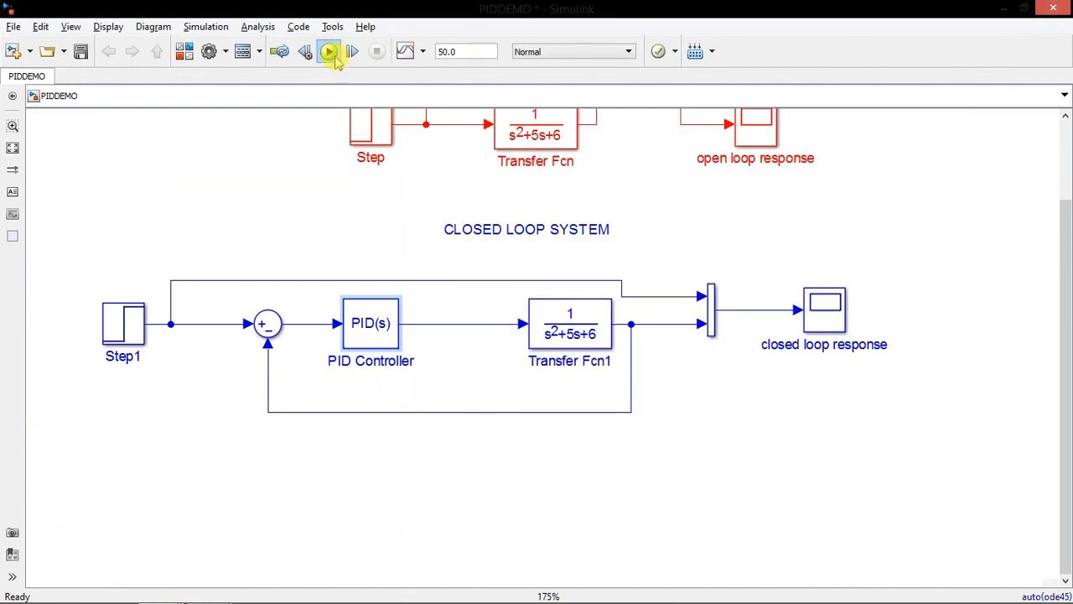
{"action": "left_click", "coordinate": [331, 51]}
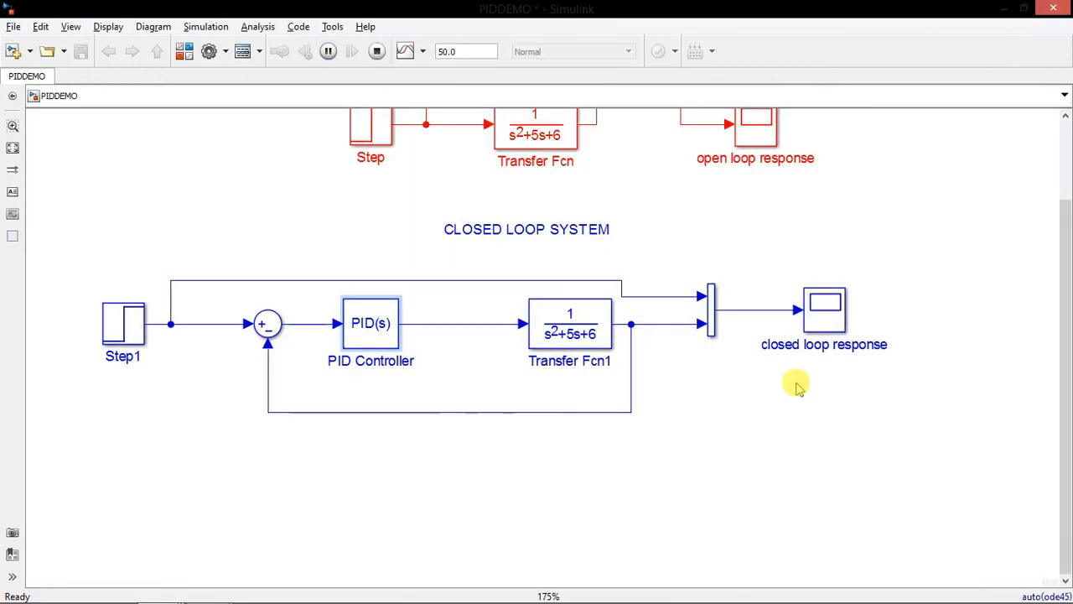
Inspect the closed loop response plot and set the PID Controller's derivative gain to 15
{"action": "double_click", "coordinate": [828, 307]}
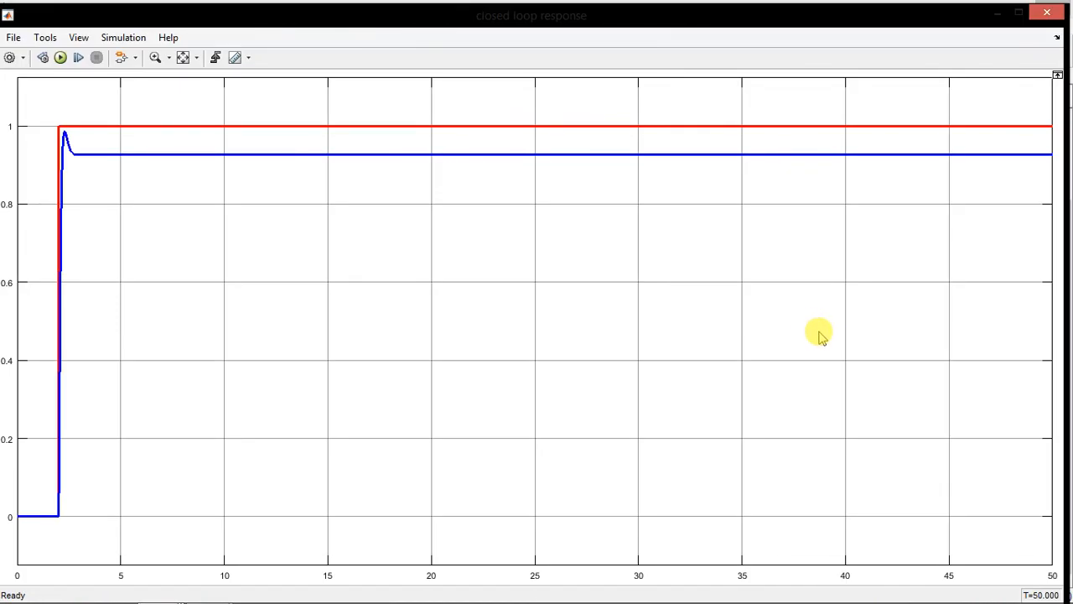
{"action": "left_click", "coordinate": [1047, 12]}
{"action": "left_click", "coordinate": [393, 315]}
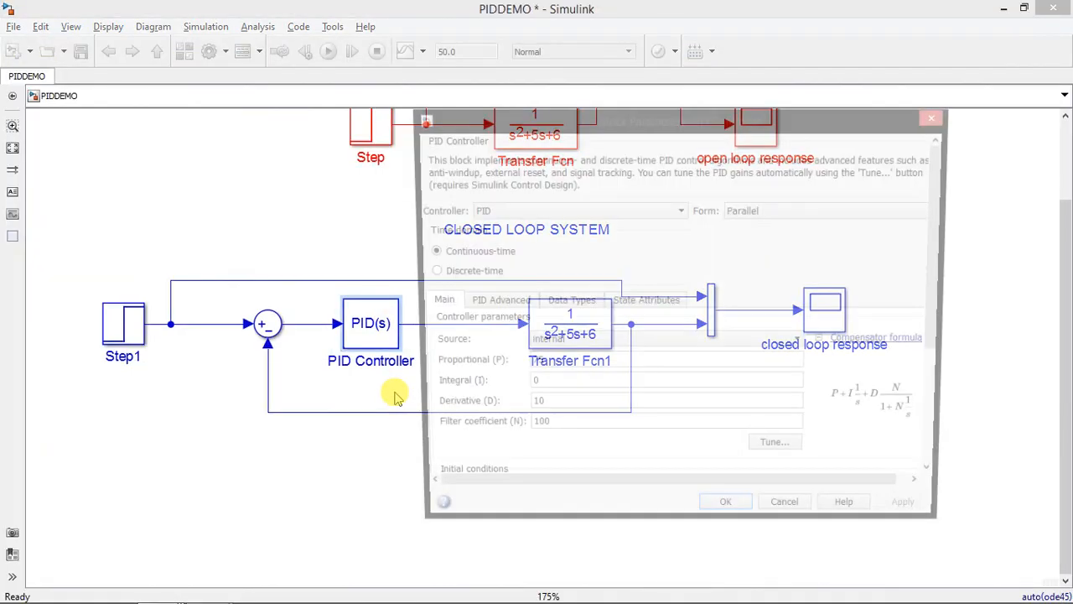
{"action": "double_click", "coordinate": [553, 410]}
{"action": "type", "text": "20"}
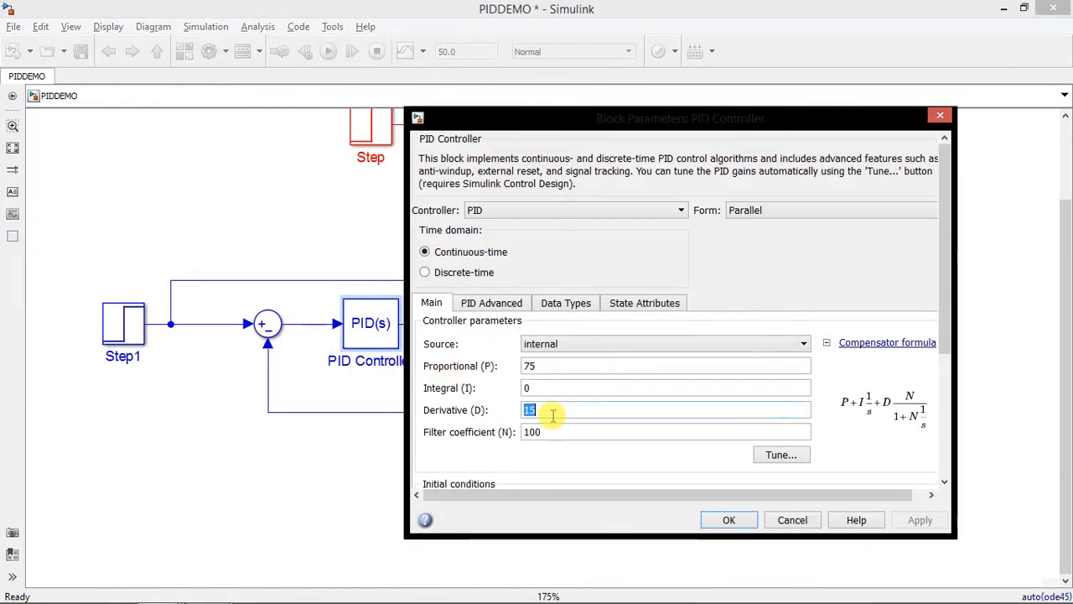
{"action": "key", "text": "Return"}
Run the simulation with the derivative gain of 15 and examine the overshoot in the closed loop response plot
{"action": "left_click", "coordinate": [336, 57]}
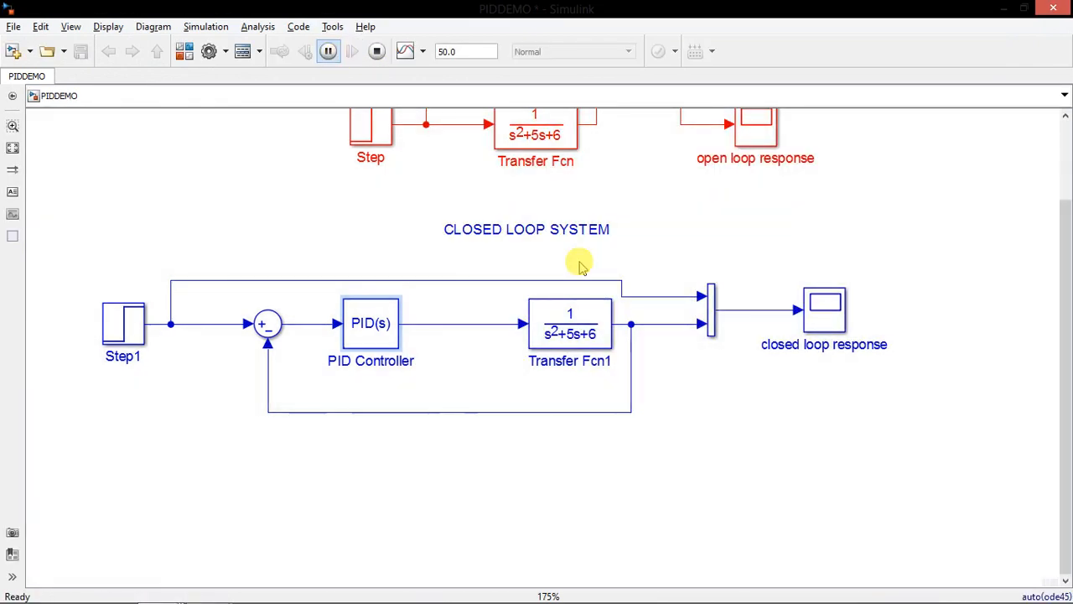
{"action": "double_click", "coordinate": [837, 315]}
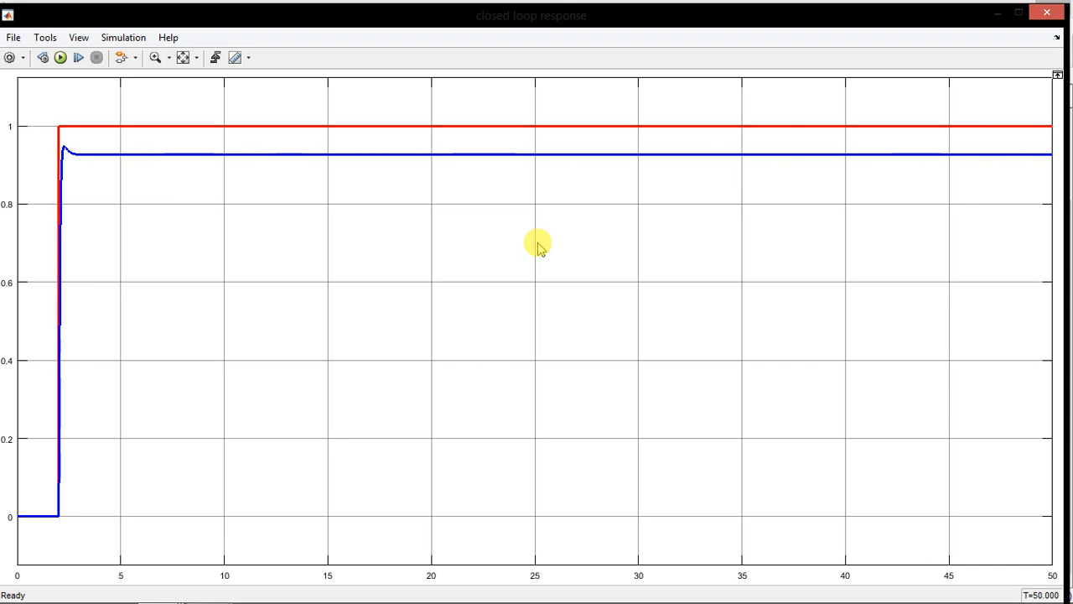
{"action": "left_click", "coordinate": [1047, 12]}
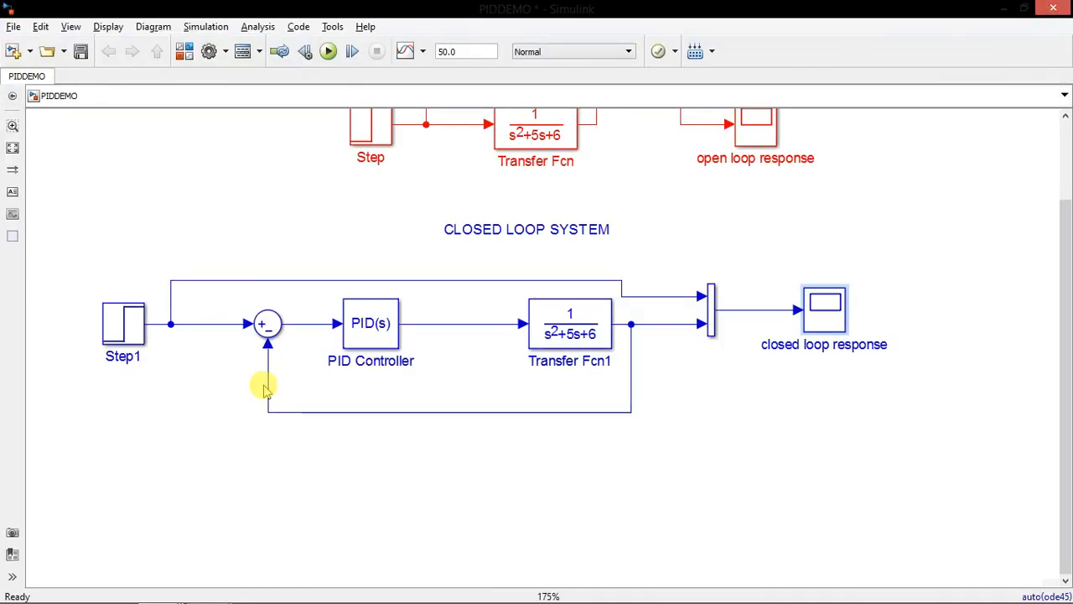
Review the PID Controller's gain settings and recheck the overshoot and steady-state error in the closed loop response plot
{"action": "left_click", "coordinate": [377, 339]}
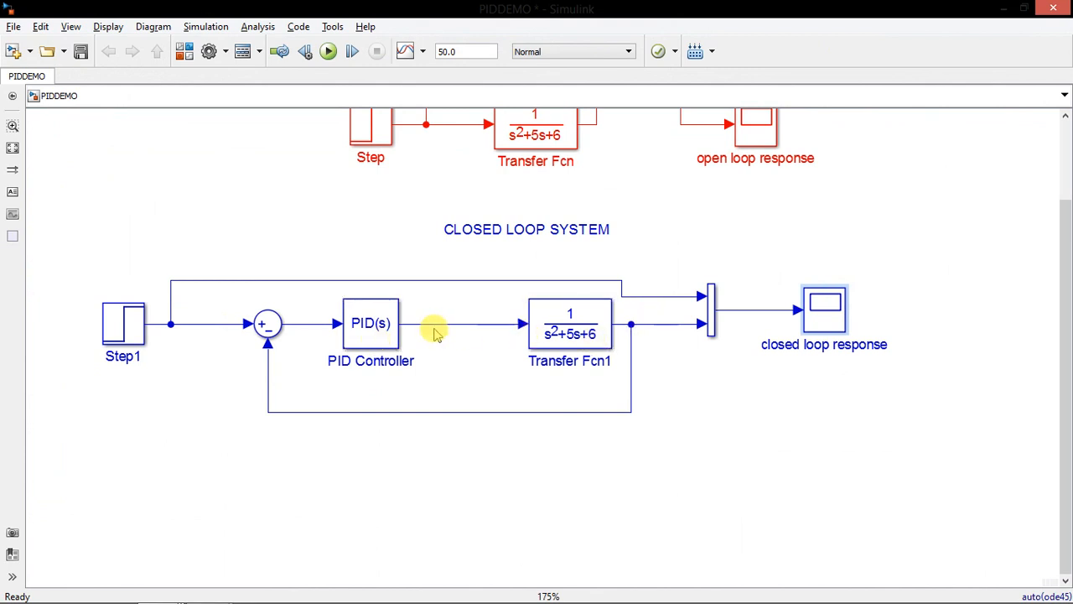
{"action": "left_click", "coordinate": [358, 339]}
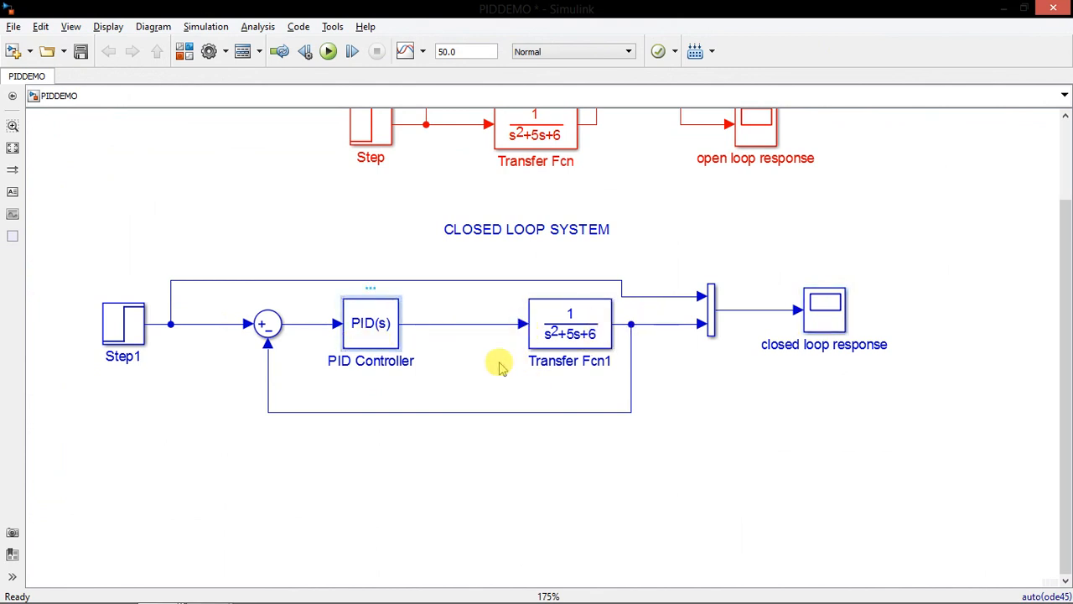
{"action": "key", "text": "Return"}
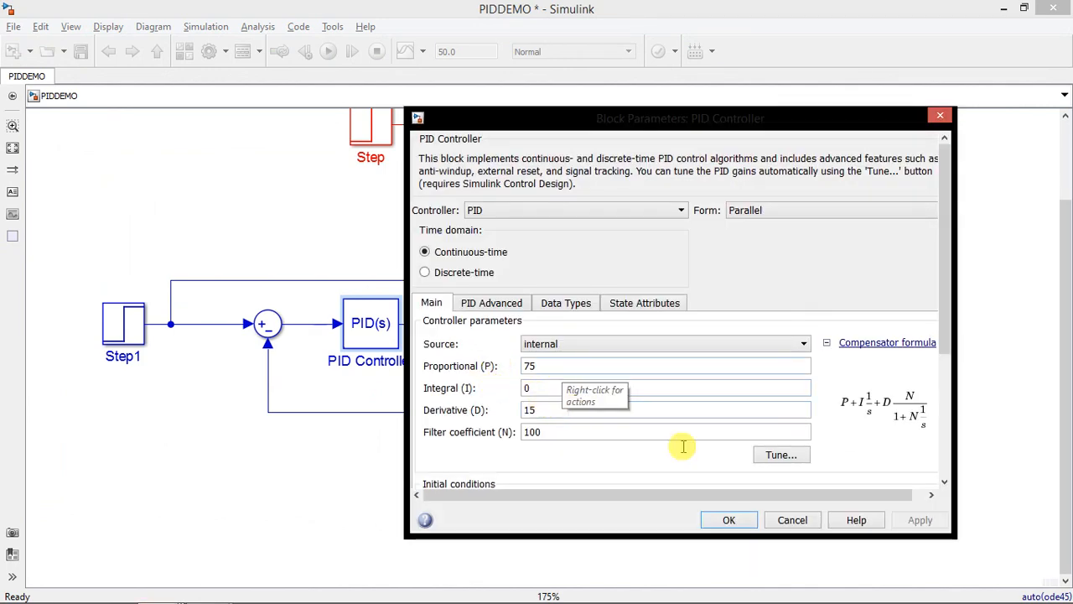
{"action": "key", "text": "Return"}
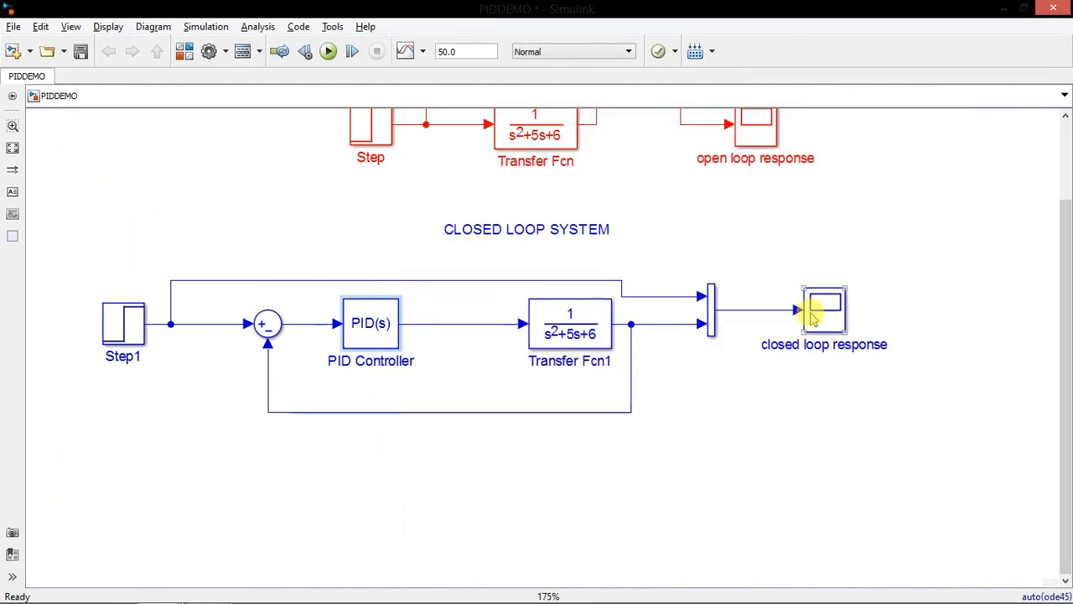
{"action": "double_click", "coordinate": [812, 317]}
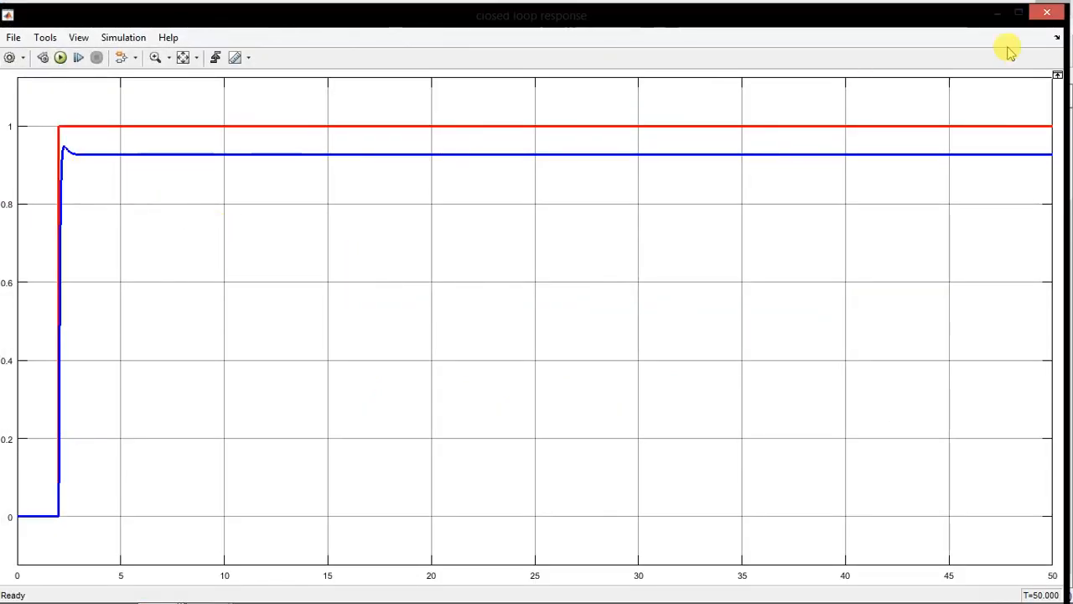
{"action": "left_click", "coordinate": [1047, 12]}
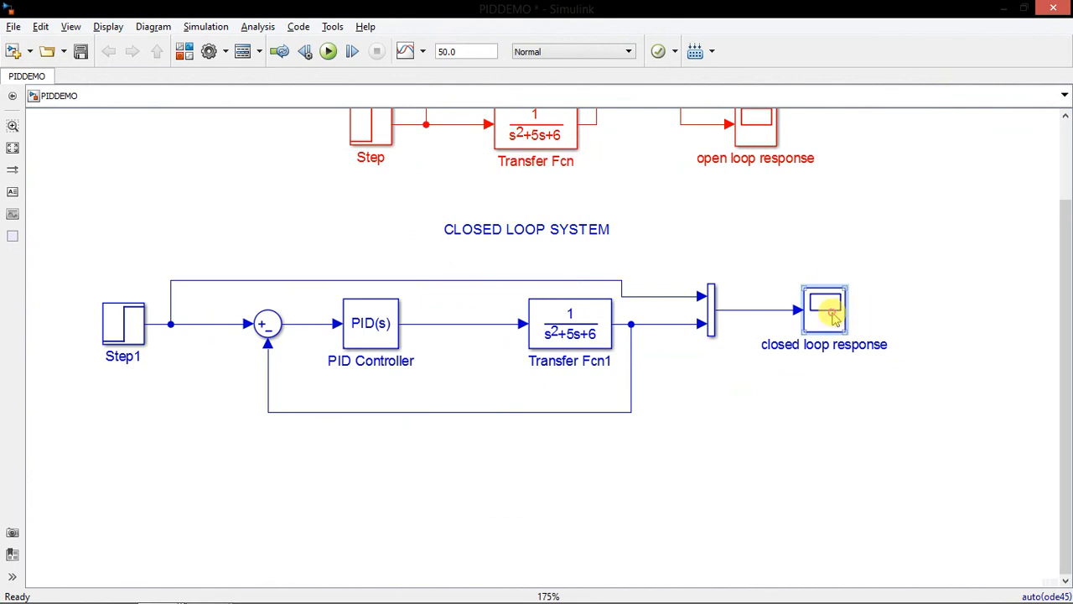
{"action": "double_click", "coordinate": [834, 316]}
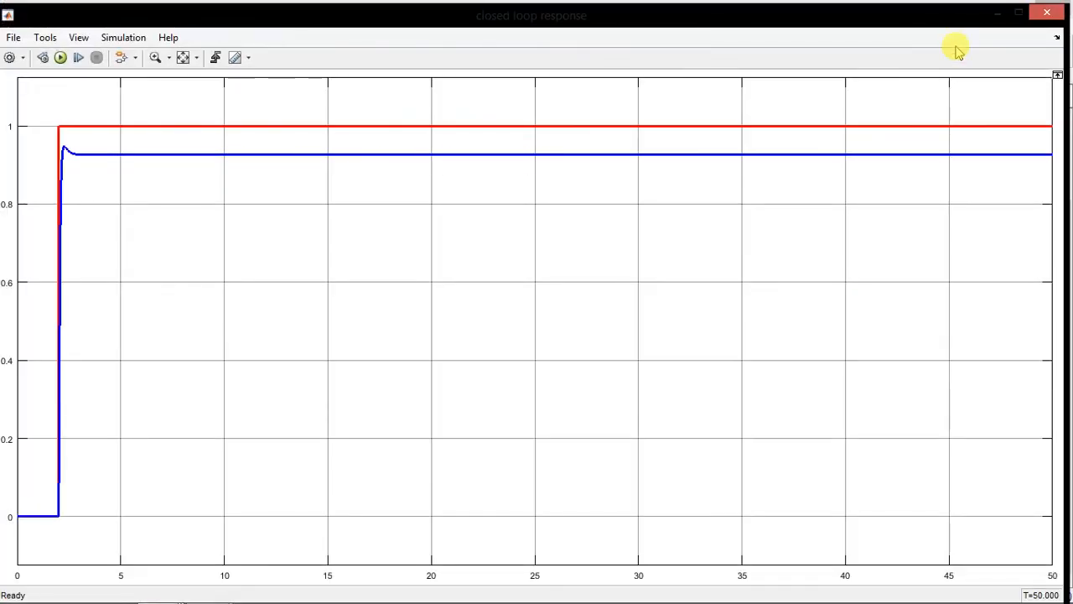
{"action": "left_click", "coordinate": [1047, 12]}
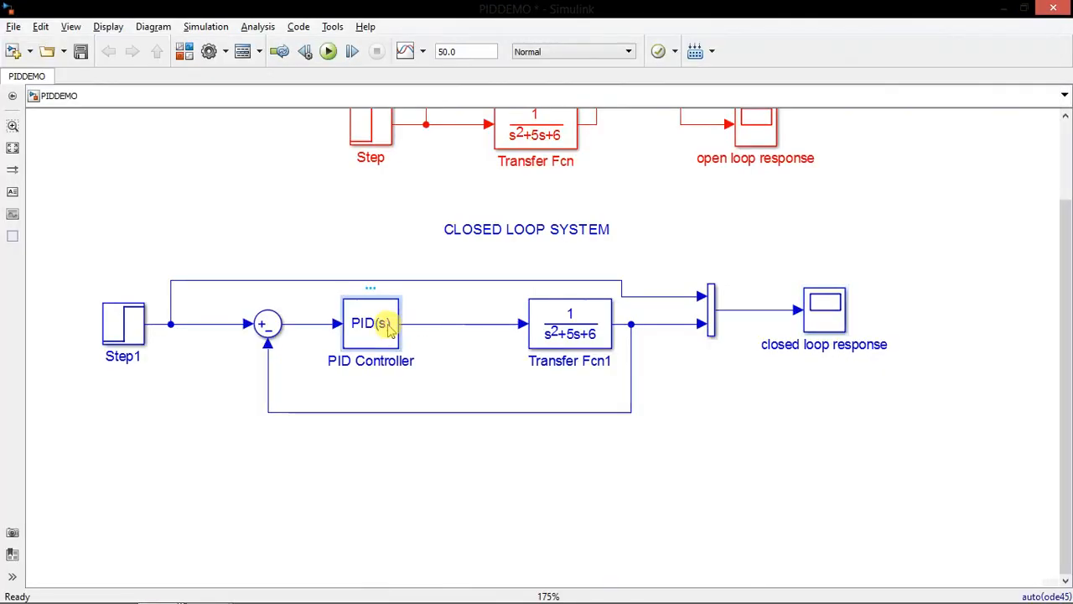
Set the PID Controller's proportional gain to 85 and confirm the block parameters
{"action": "double_click", "coordinate": [396, 330]}
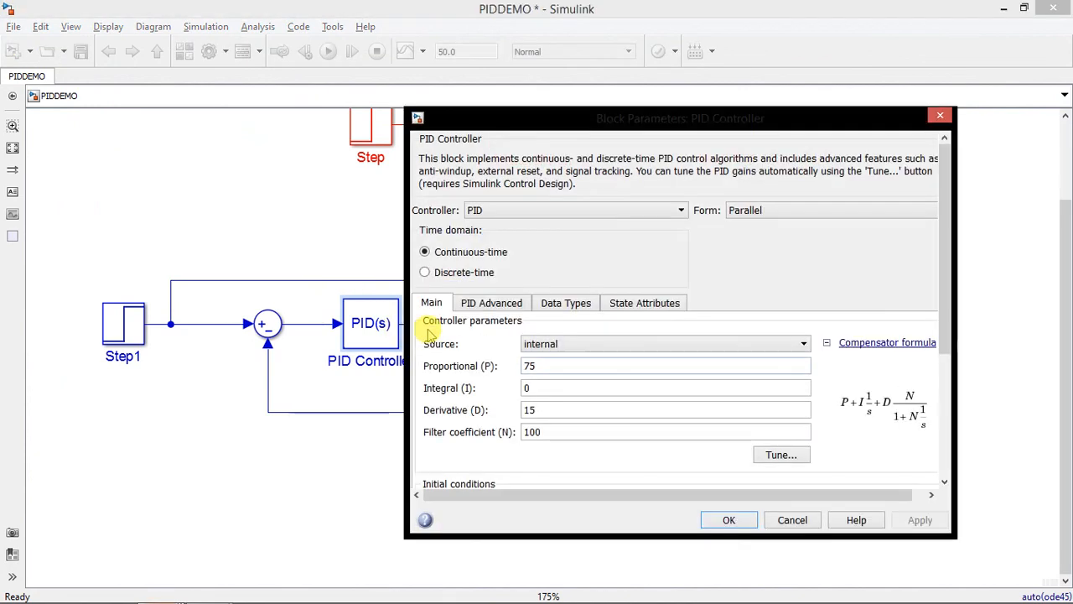
{"action": "double_click", "coordinate": [546, 365]}
{"action": "type", "text": "85"}
{"action": "double_click", "coordinate": [546, 365]}
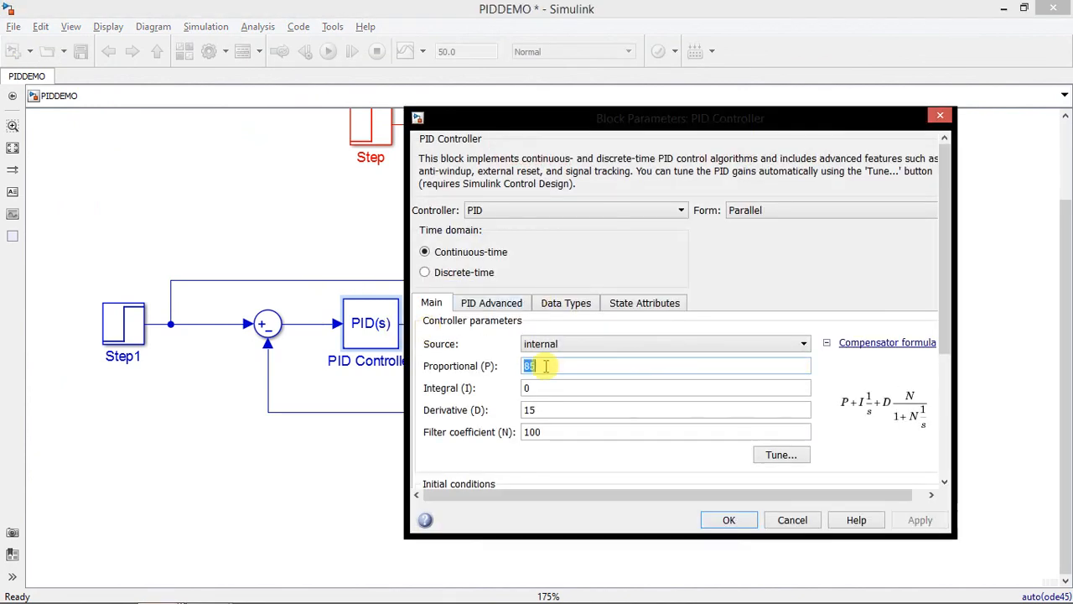
{"action": "key", "text": "Return"}
Run the simulation with the proportional gain of 85 and examine the closed loop response plot
{"action": "left_click", "coordinate": [328, 51]}
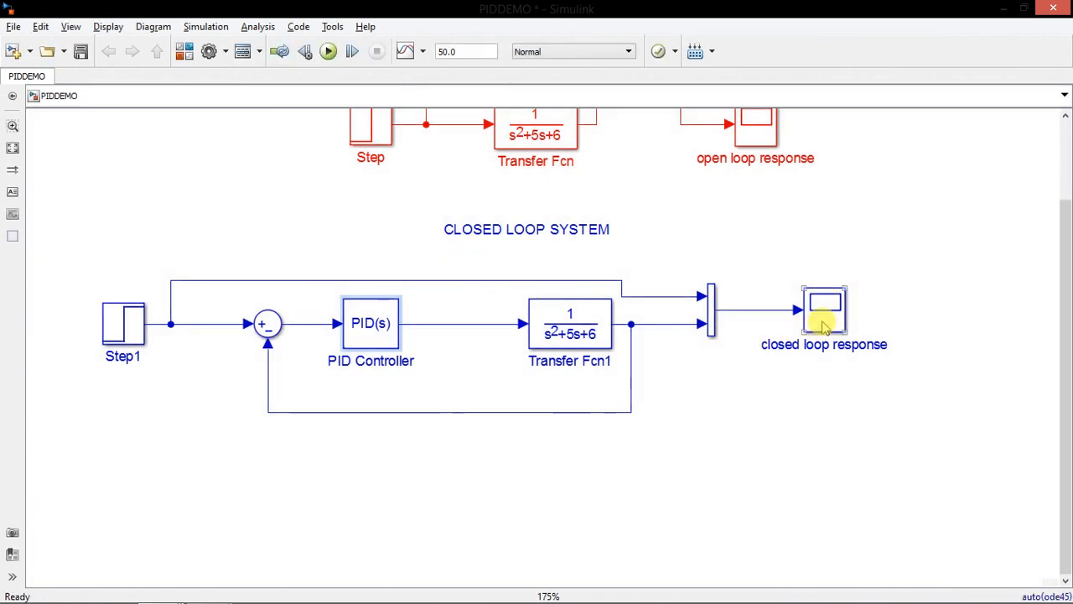
{"action": "double_click", "coordinate": [824, 322]}
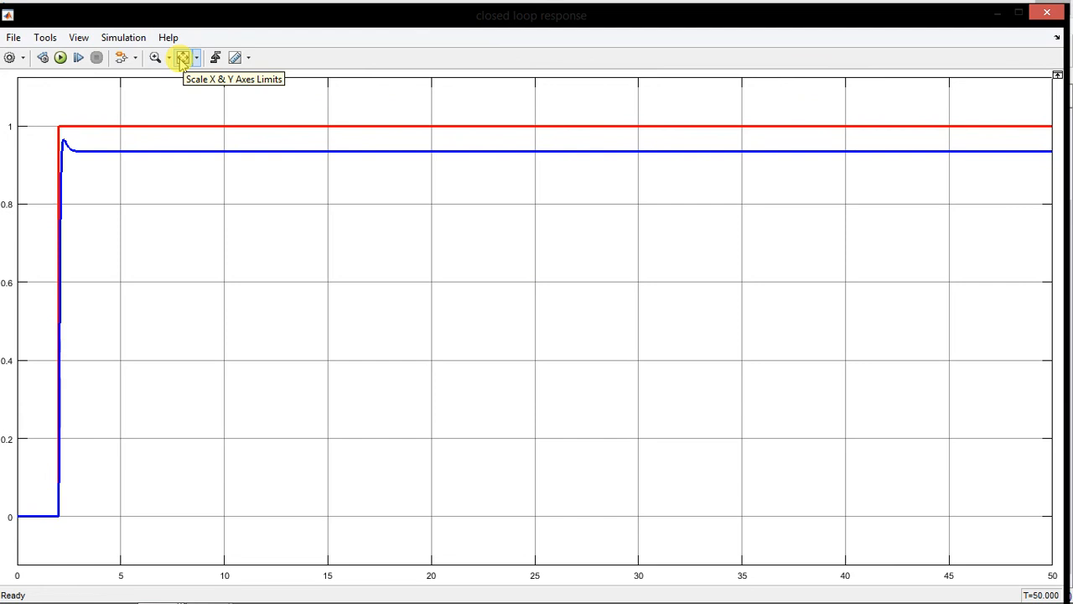
{"action": "left_click", "coordinate": [1046, 11]}
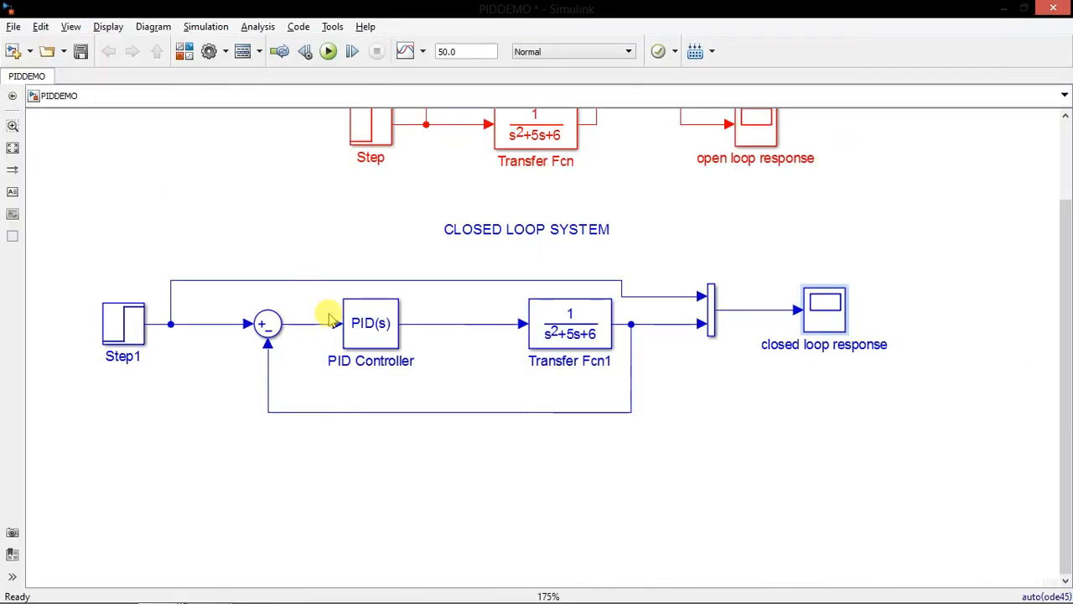
Set the PID Controller's derivative gain to 12 and confirm the block parameters
{"action": "left_click", "coordinate": [377, 337]}
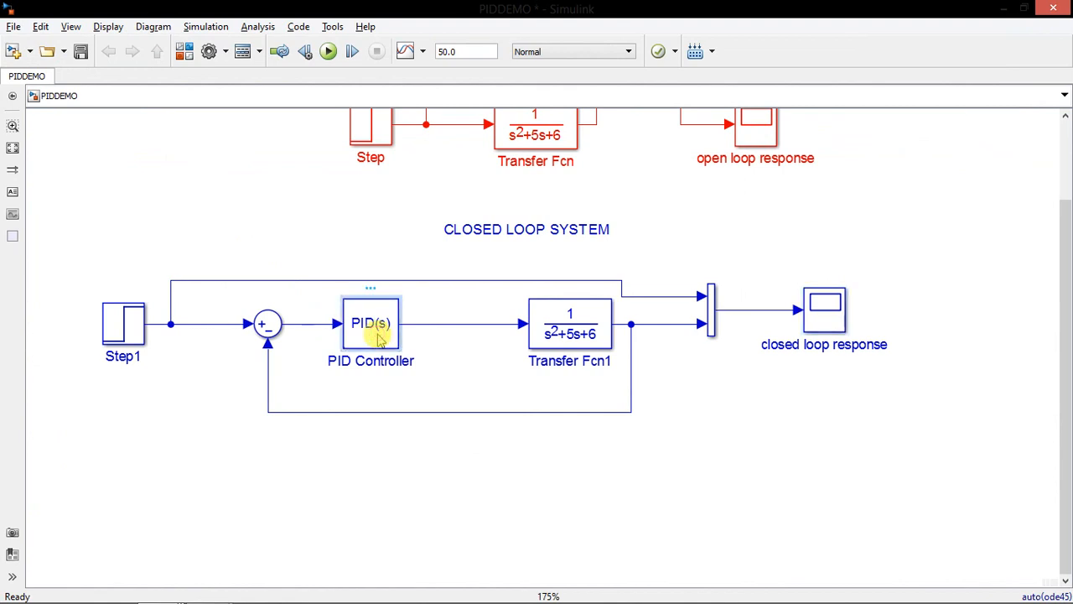
{"action": "double_click", "coordinate": [377, 336]}
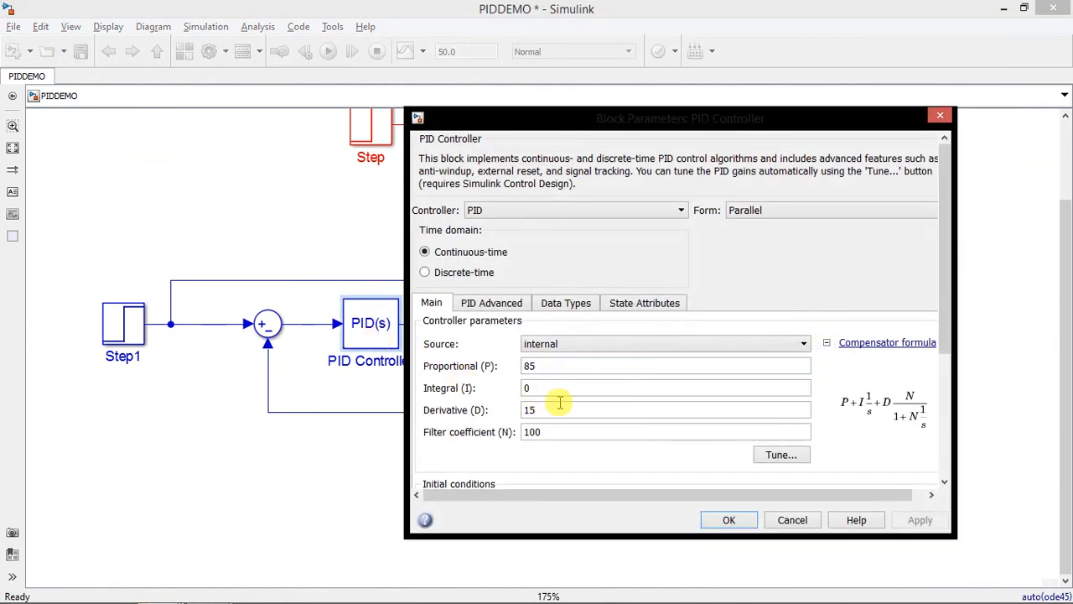
{"action": "type", "text": "20"}
{"action": "key", "text": "Return"}
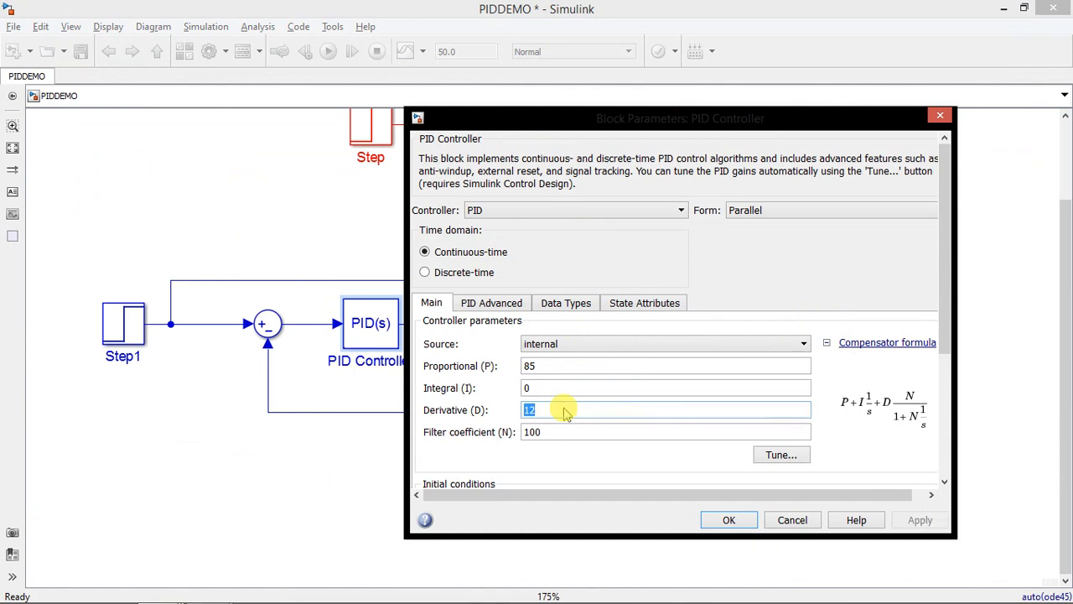
Run the simulation with the derivative gain of 12 and examine the overshoot and steady-state error in the closed loop response
{"action": "left_click", "coordinate": [330, 57]}
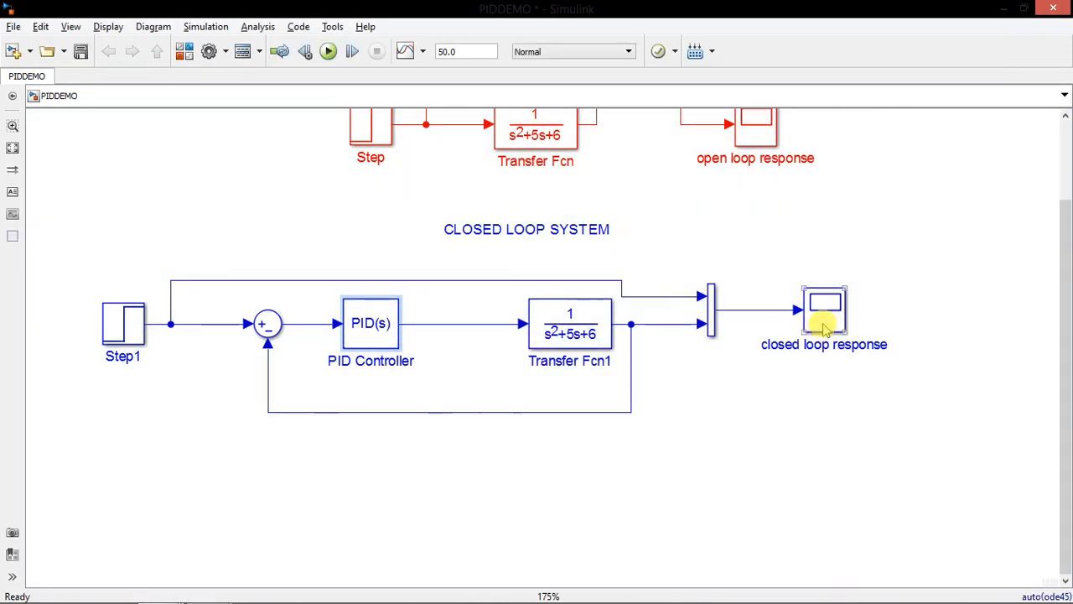
{"action": "double_click", "coordinate": [825, 323]}
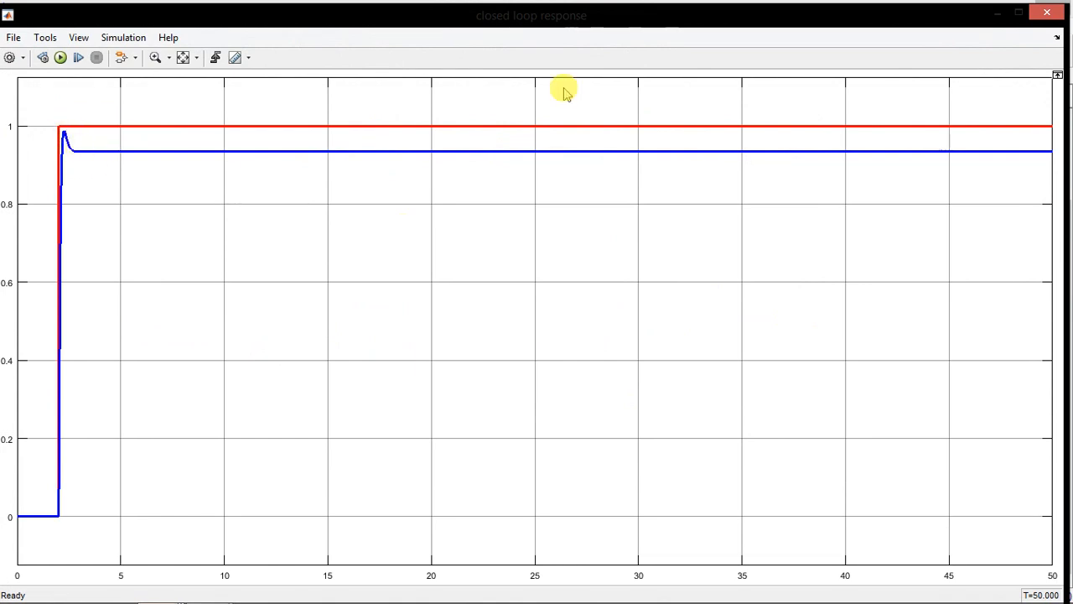
{"action": "left_click", "coordinate": [1047, 11]}
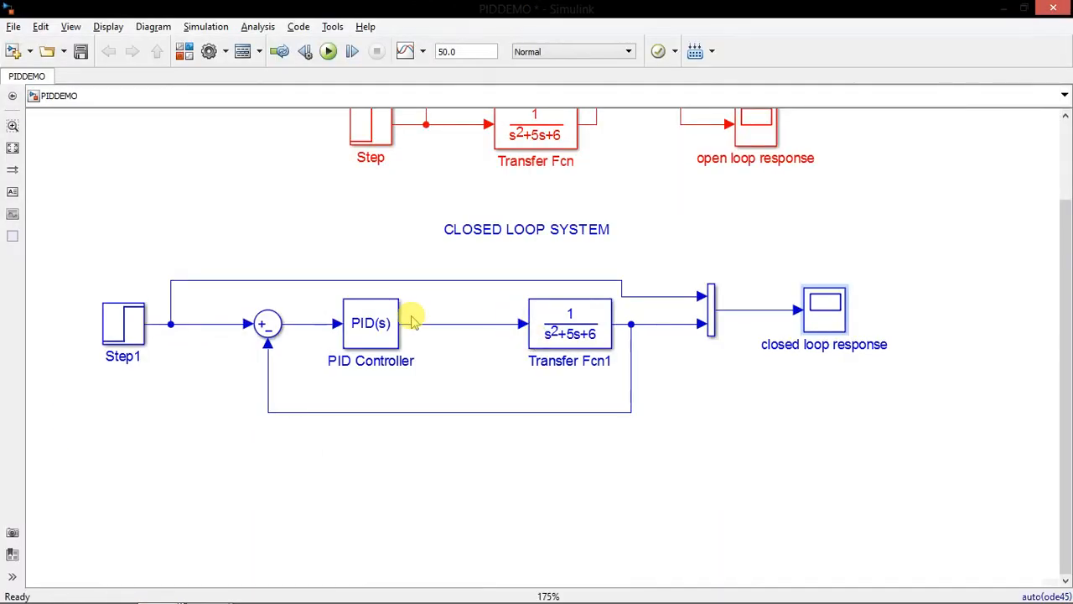
{"action": "left_click", "coordinate": [836, 325]}
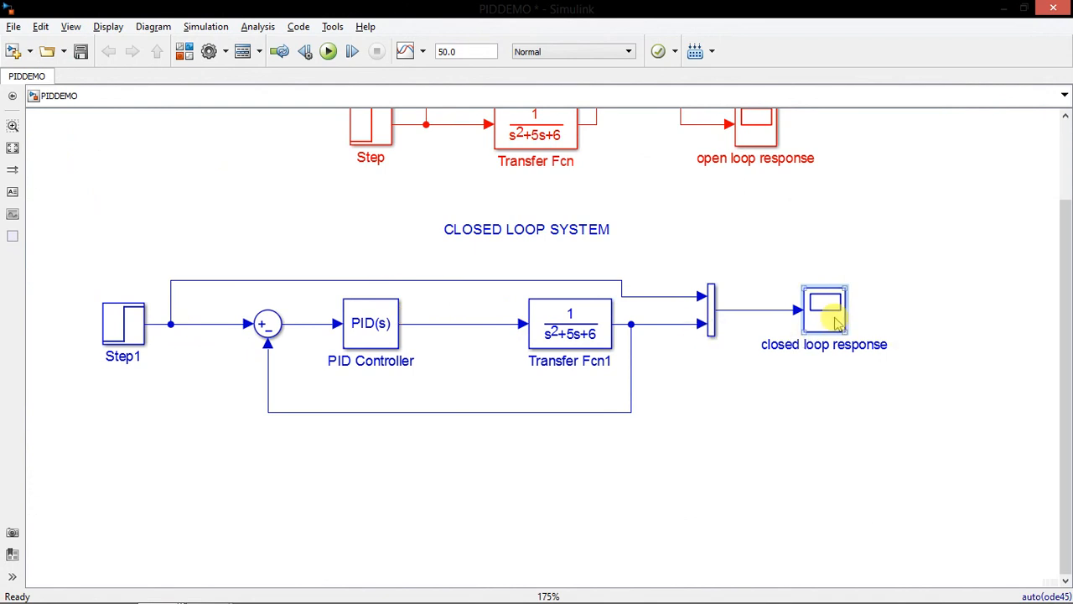
{"action": "double_click", "coordinate": [836, 325]}
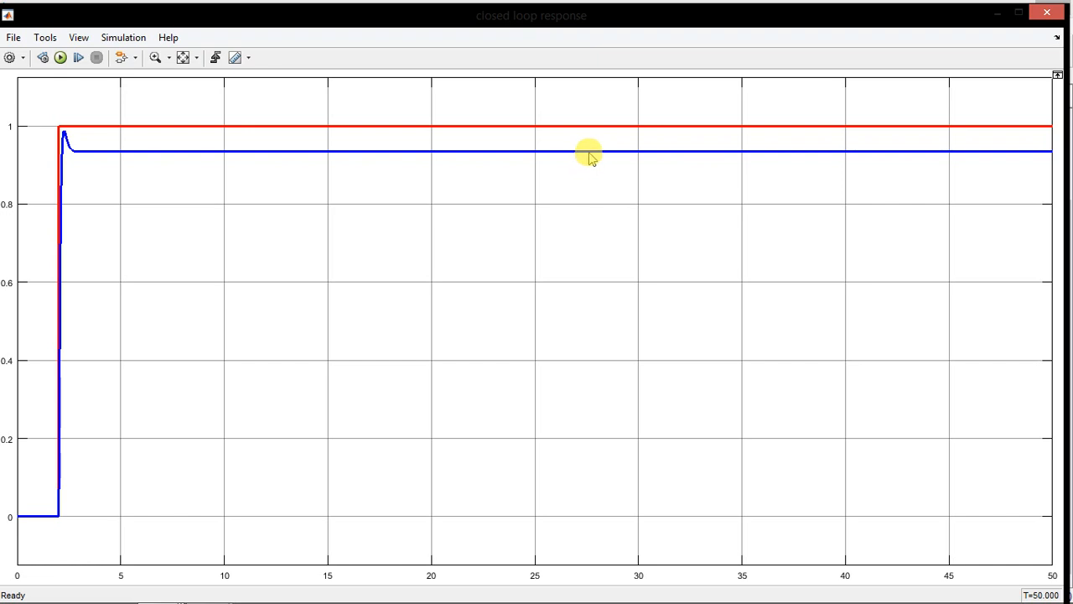
{"action": "left_click", "coordinate": [1046, 12]}
Give the PID Controller a nonzero integral gain and confirm the block parameters
{"action": "left_click", "coordinate": [379, 332]}
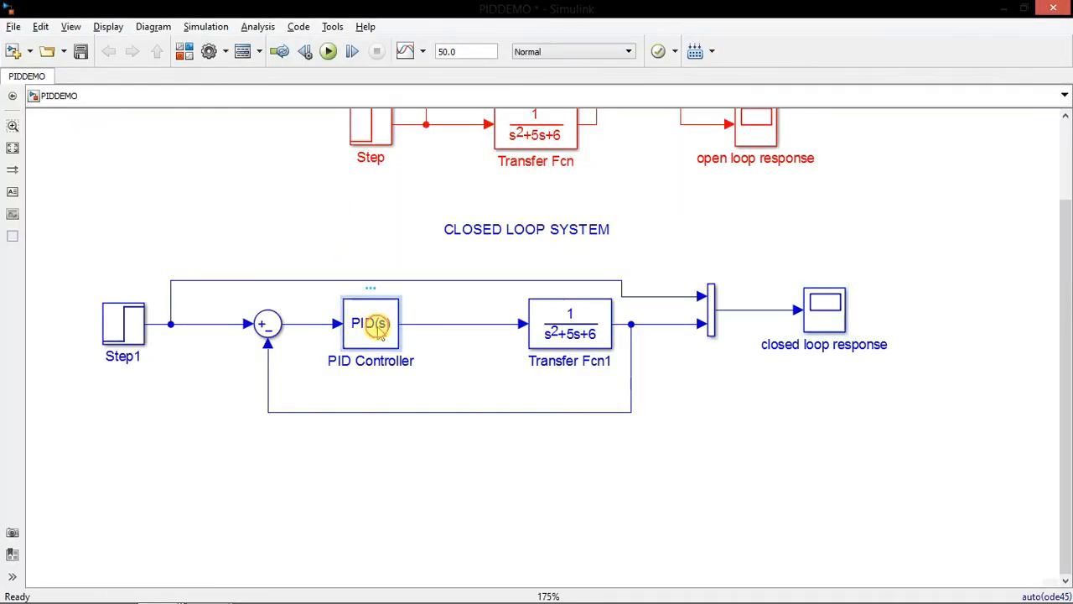
{"action": "double_click", "coordinate": [381, 333]}
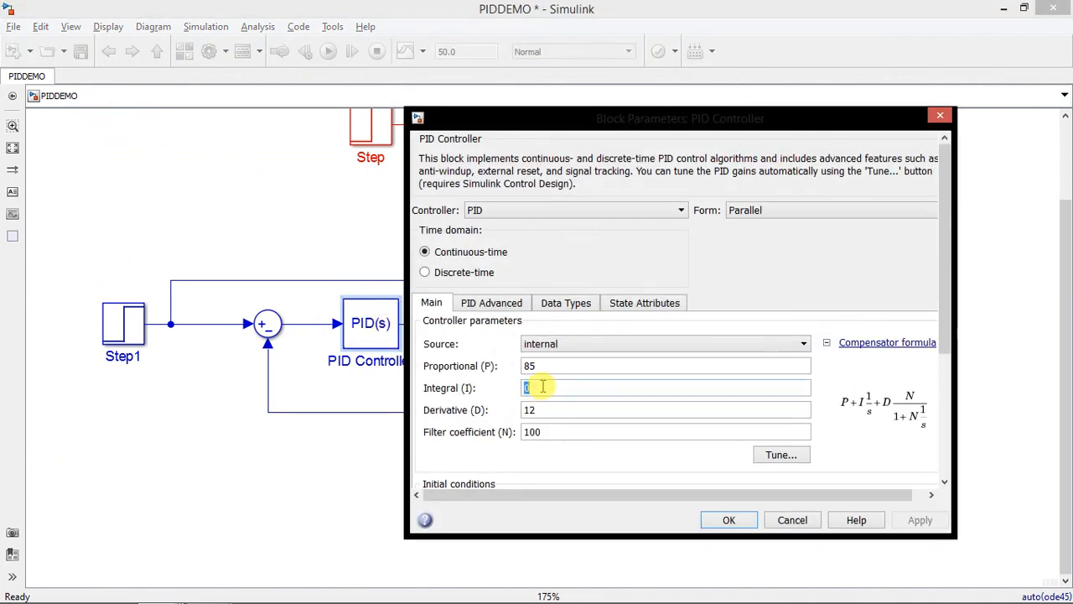
{"action": "type", "text": "10"}
{"action": "key", "text": "Return"}
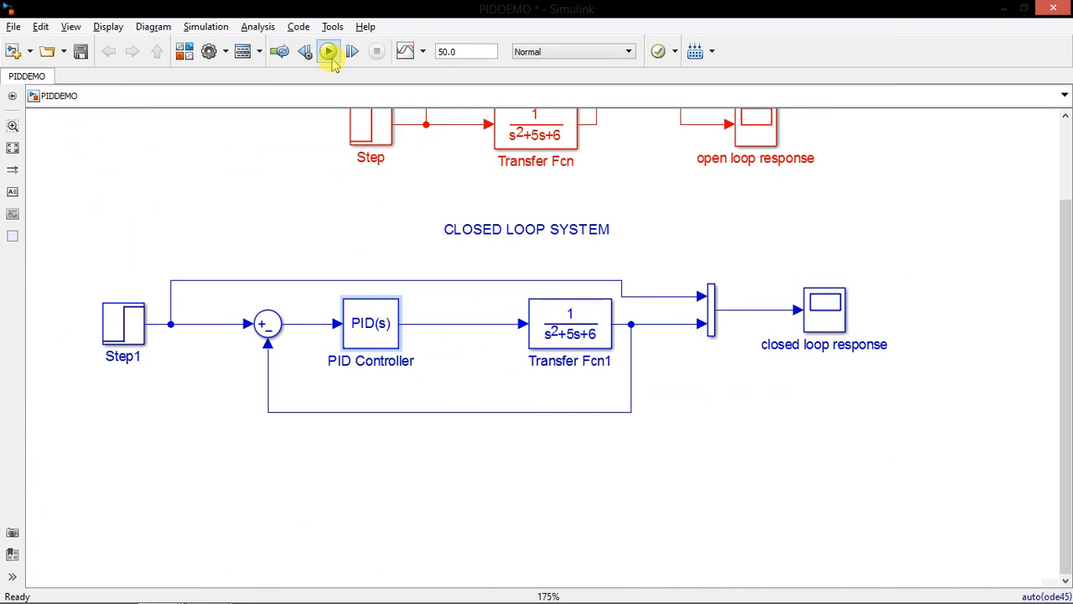
Run the simulation with integral action included and examine how the closed loop response settles towards the step input
{"action": "left_click", "coordinate": [329, 54]}
{"action": "left_click", "coordinate": [822, 325]}
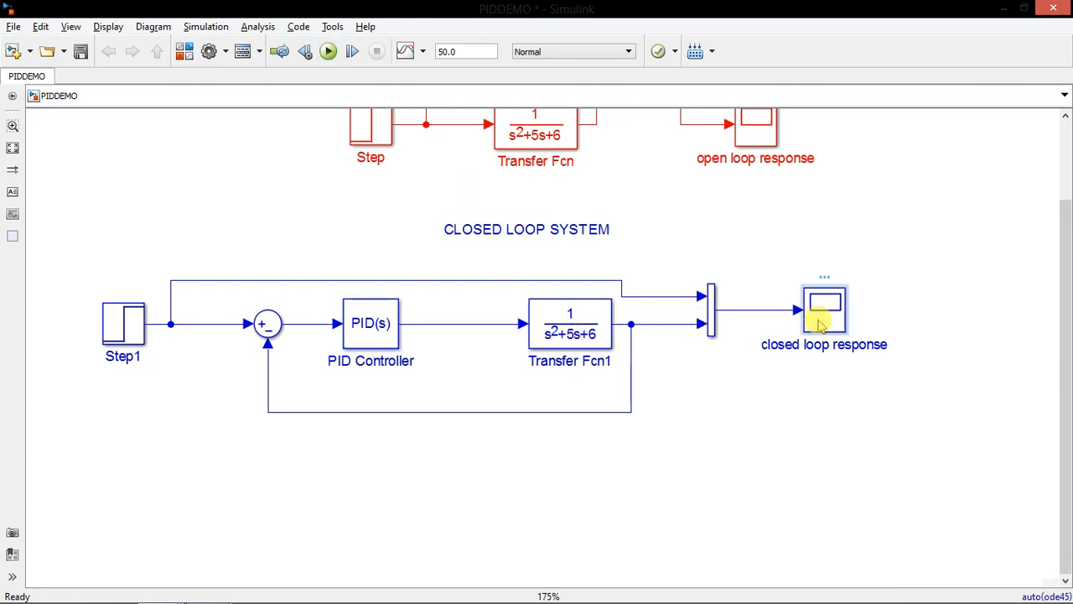
{"action": "double_click", "coordinate": [822, 326]}
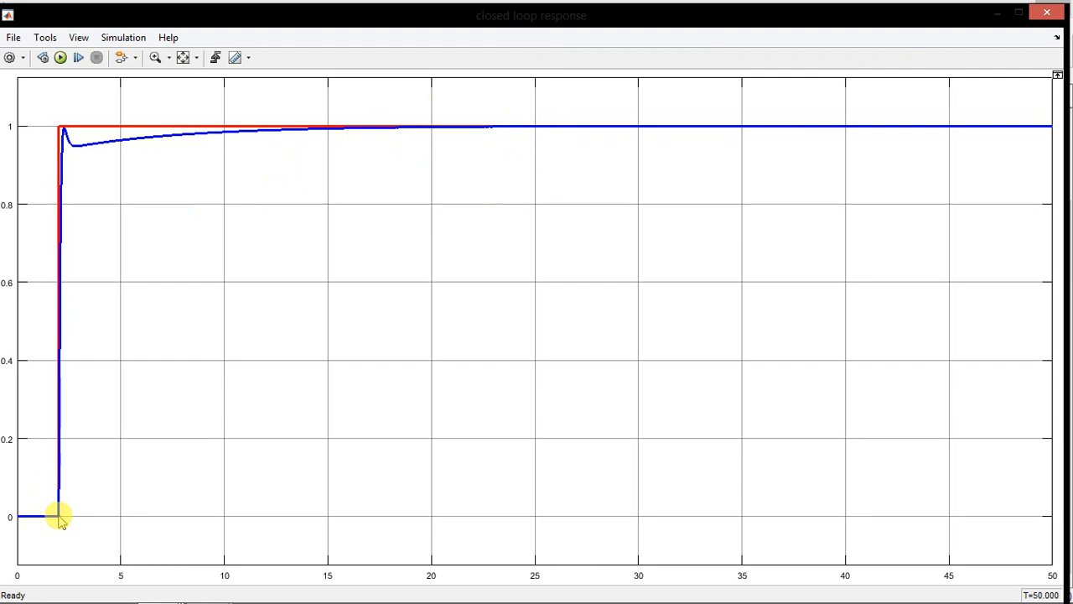
Zoom into the closed loop response around amplitude 1 between about 21 and 24 seconds to inspect the remaining steady-state error
{"action": "left_click", "coordinate": [157, 58]}
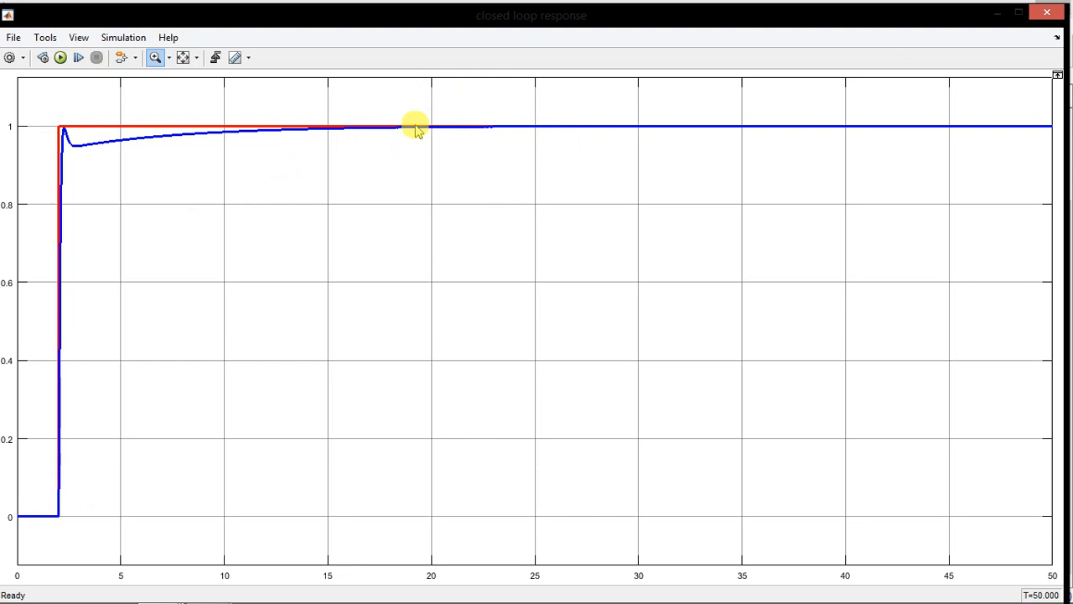
{"action": "left_click", "coordinate": [460, 159]}
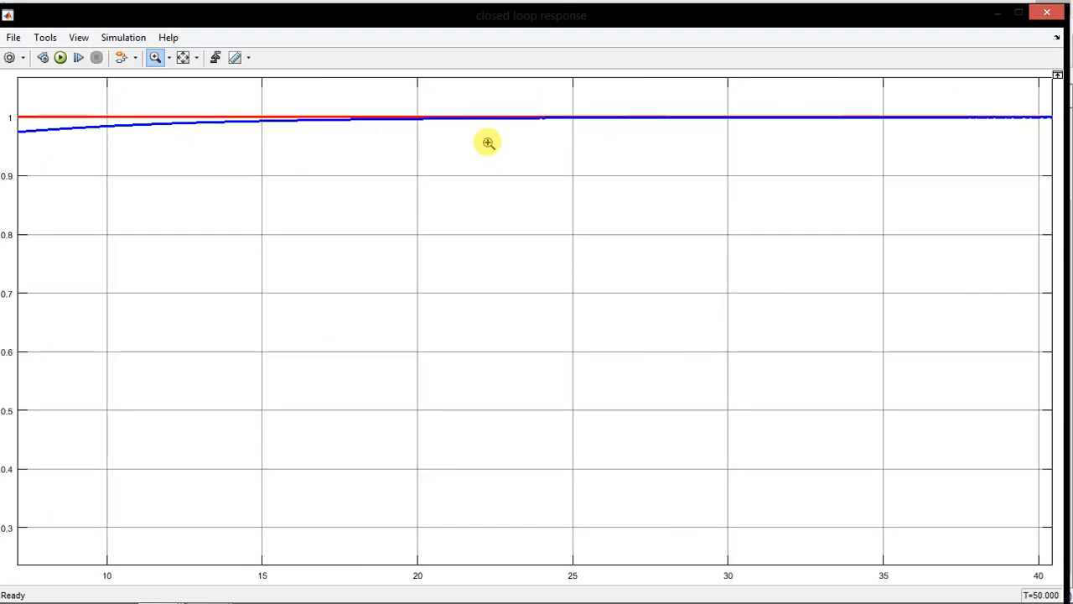
{"action": "left_click_drag", "start_coordinate": [551, 143], "coordinate": [455, 102]}
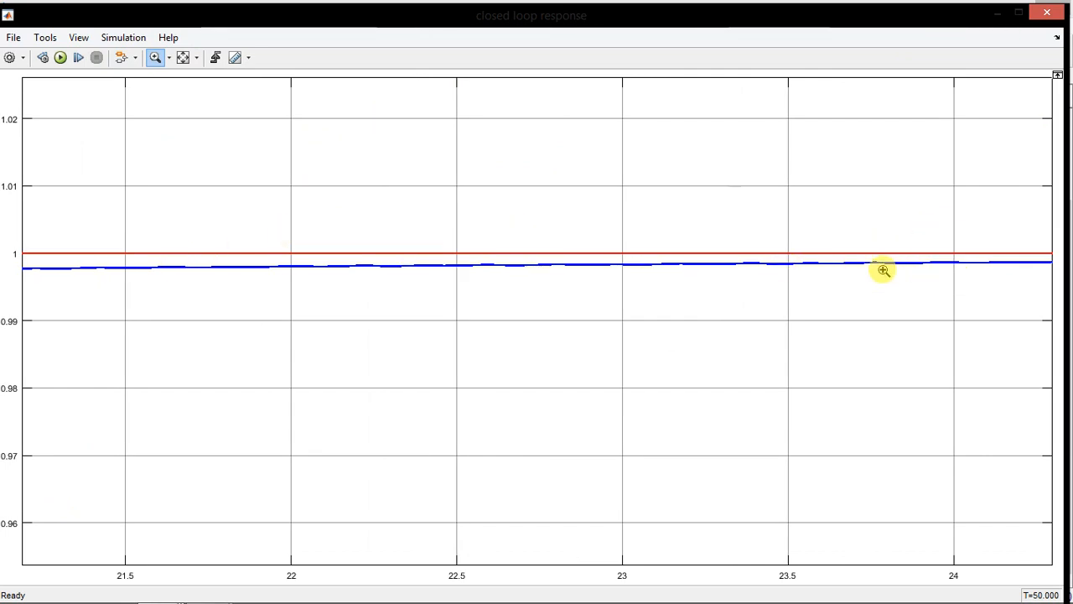
Restore the full closed loop response view and set the PID Controller's integral gain to 30
{"action": "left_click", "coordinate": [184, 59]}
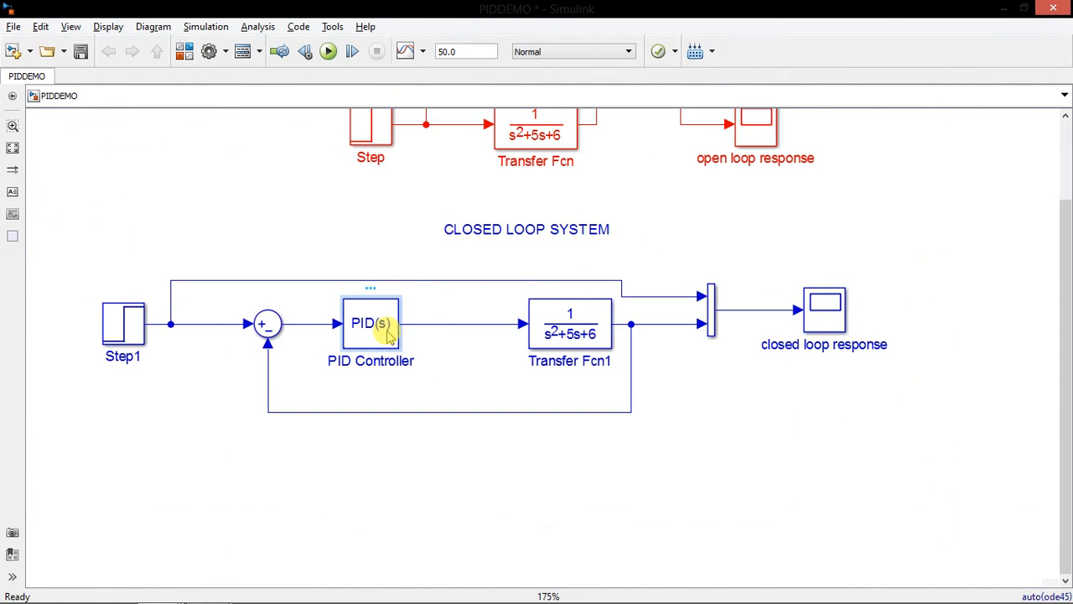
{"action": "double_click", "coordinate": [388, 336]}
{"action": "double_click", "coordinate": [553, 390]}
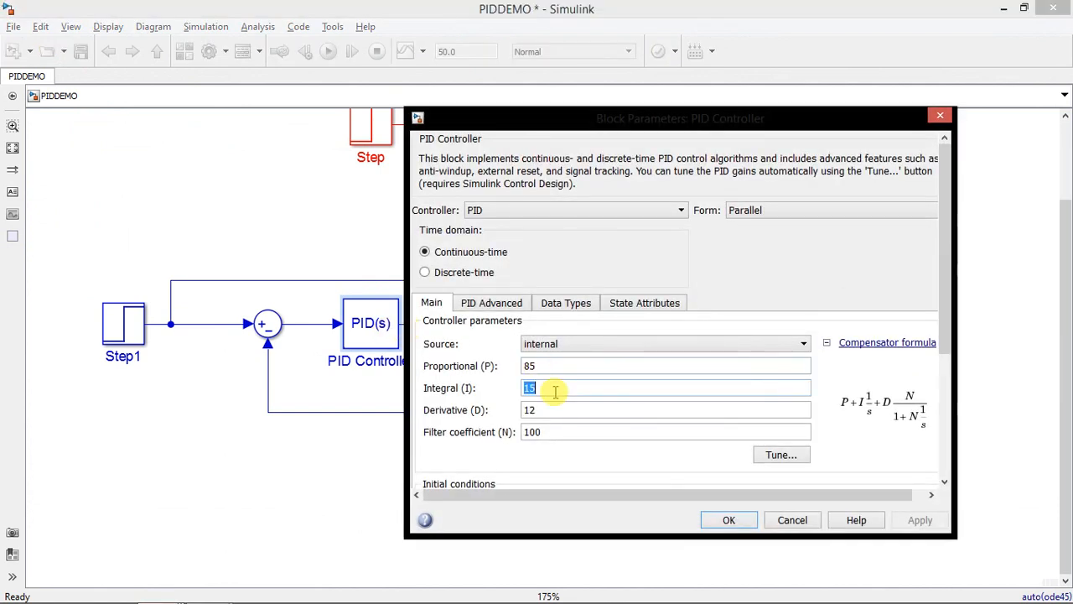
{"action": "type", "text": "30"}
{"action": "key", "text": "Return"}
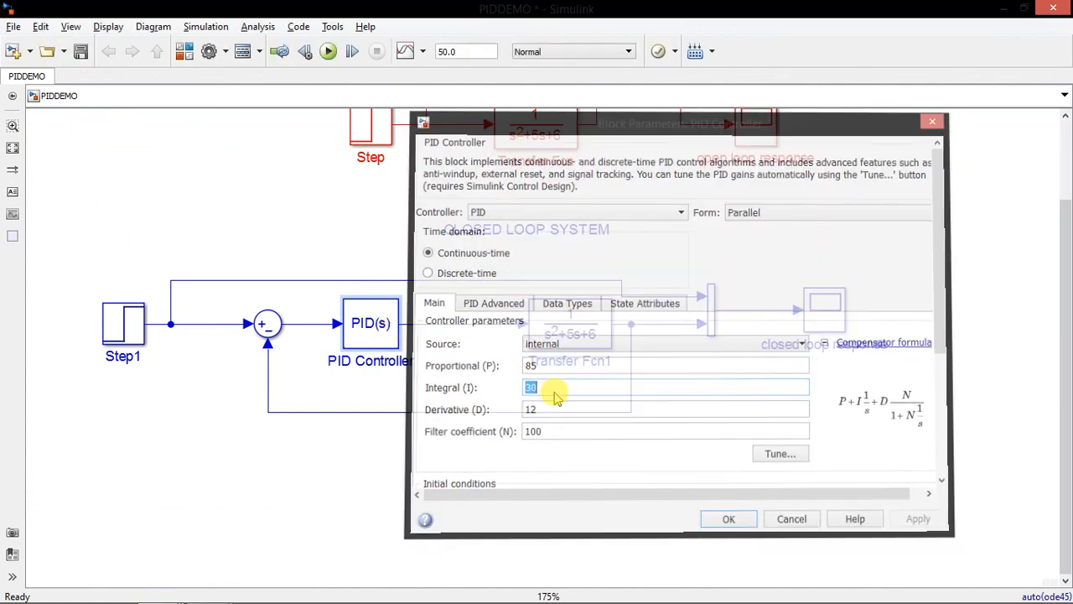
Run the simulation and inspect the closed loop response near amplitude 1 between about 9.5 and 13.3 seconds
{"action": "left_click", "coordinate": [329, 51]}
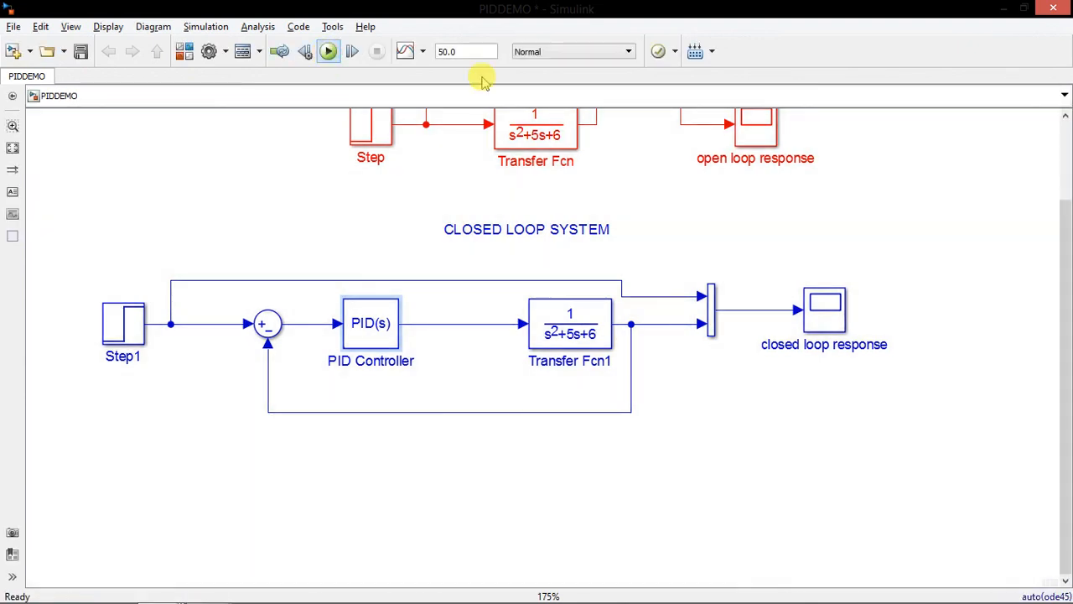
{"action": "left_click", "coordinate": [826, 310]}
{"action": "double_click", "coordinate": [826, 310]}
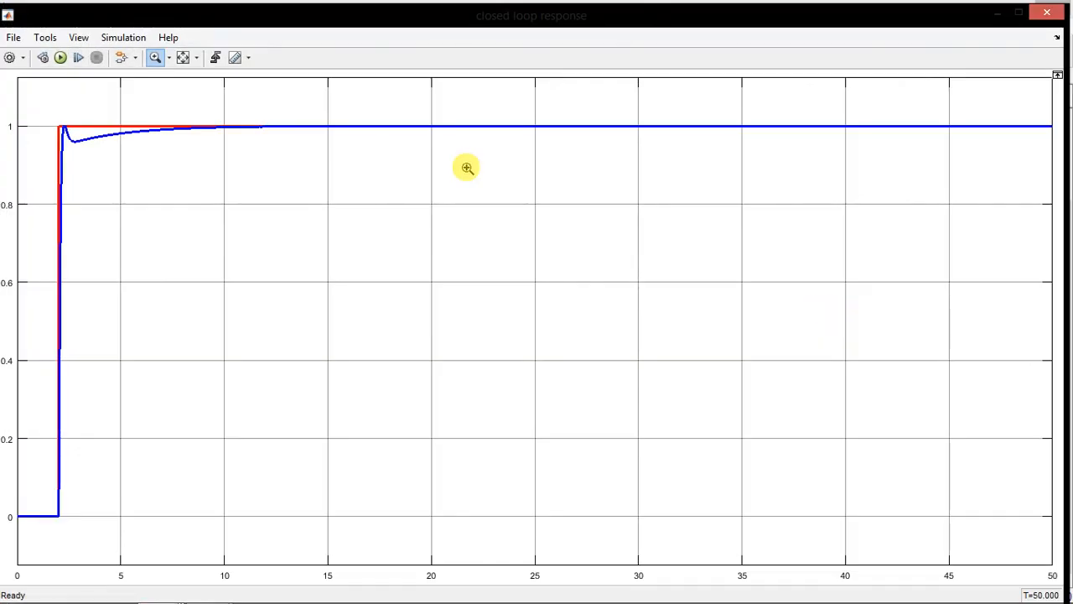
{"action": "left_click_drag", "start_coordinate": [215, 109], "coordinate": [293, 160]}
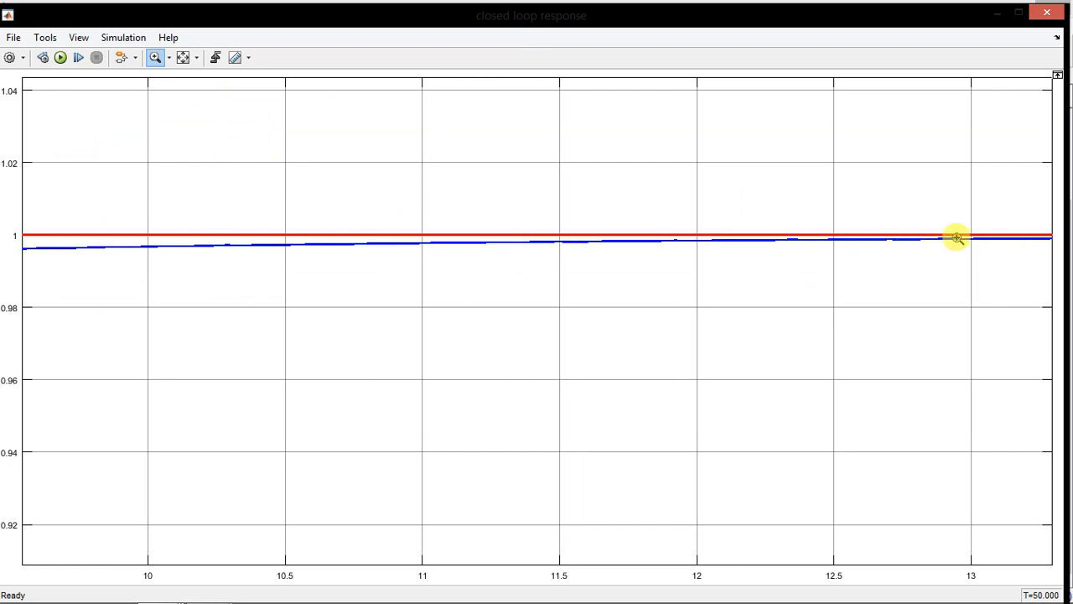
{"action": "left_click", "coordinate": [1058, 14]}
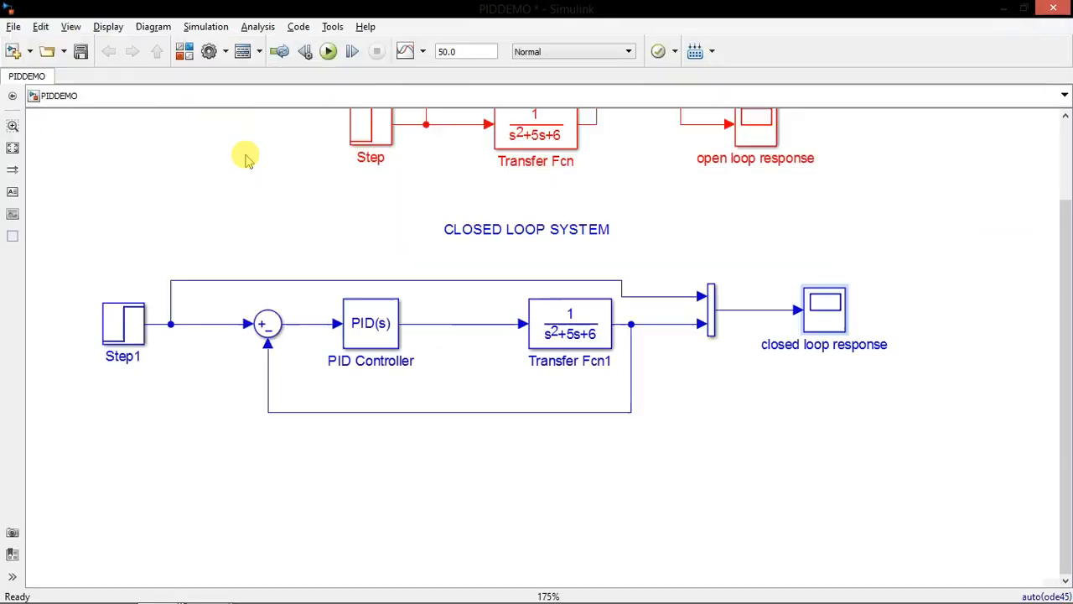
Set the PID Controller's integral gain to 50 and confirm the block parameters
{"action": "double_click", "coordinate": [375, 348]}
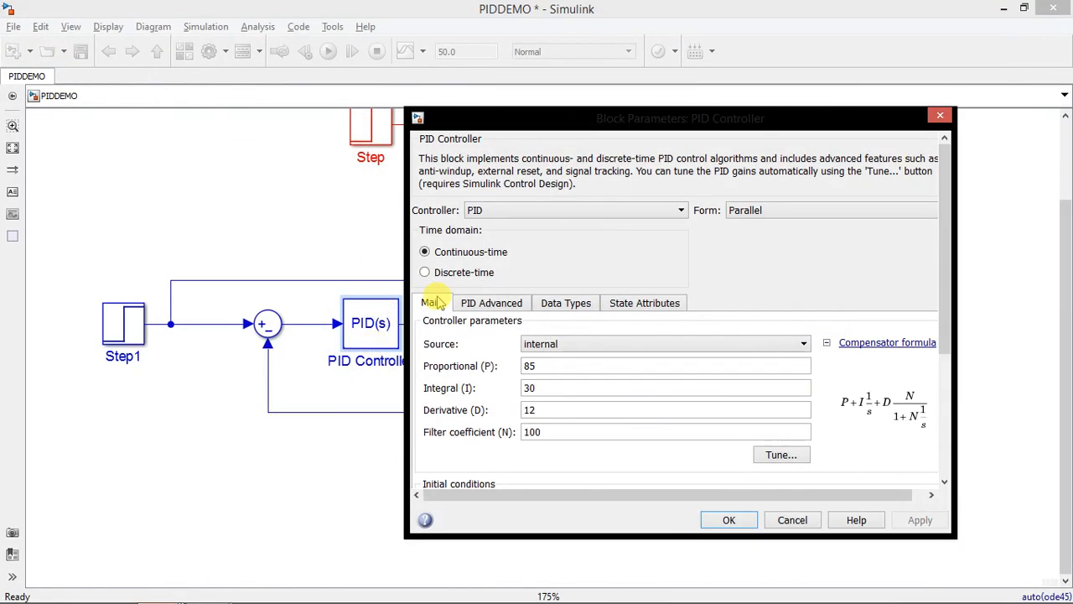
{"action": "double_click", "coordinate": [538, 385]}
{"action": "type", "text": "5"}
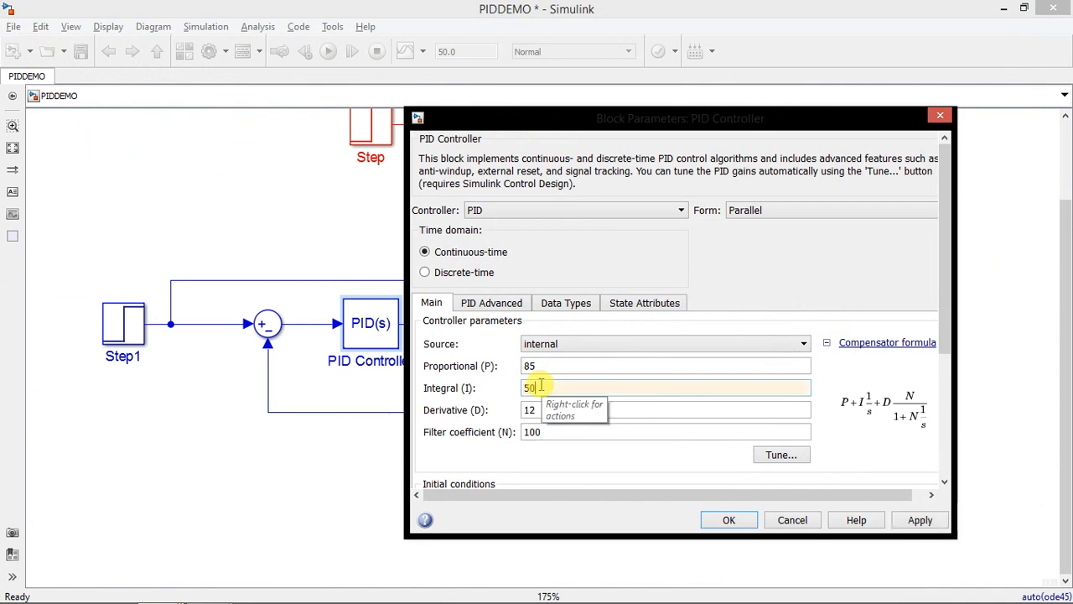
{"action": "key", "text": "Return"}
Run the simulation and inspect the closed loop response near amplitude 1 between about 5 and 7.7 seconds
{"action": "left_click", "coordinate": [329, 52]}
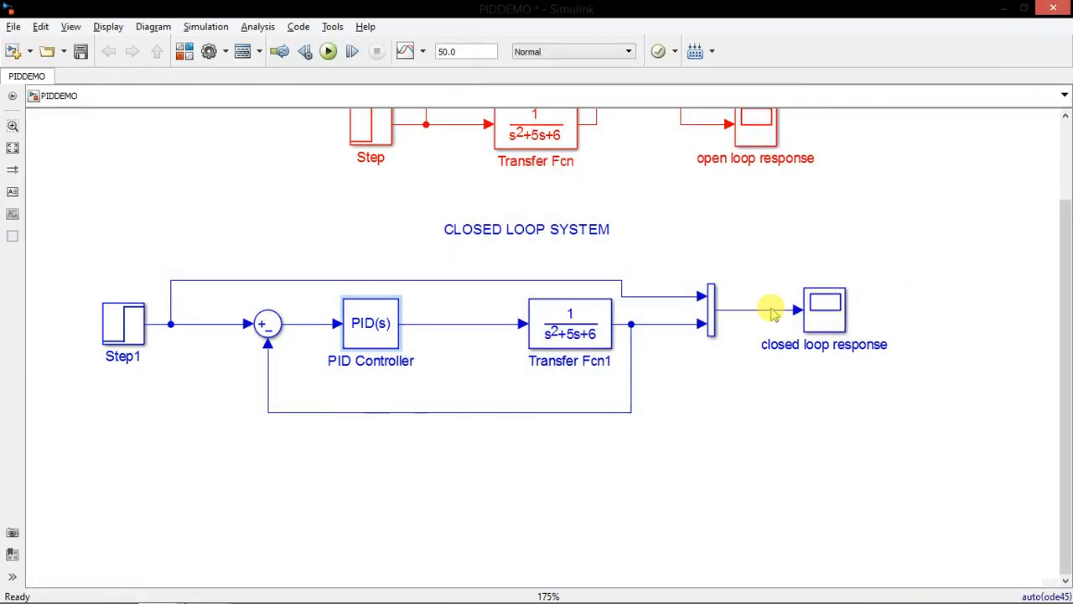
{"action": "left_click", "coordinate": [830, 315]}
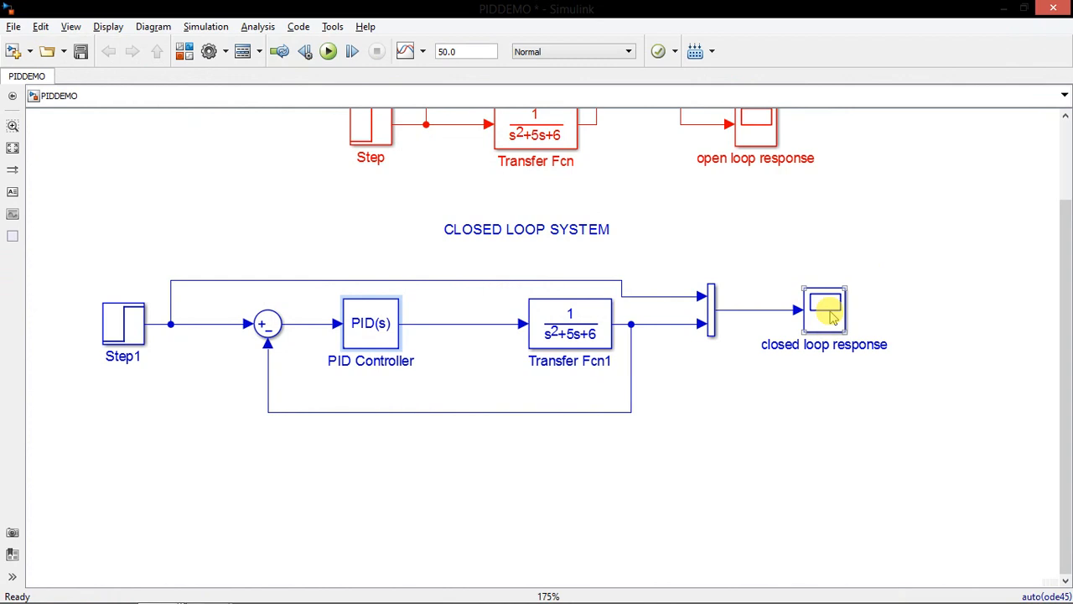
{"action": "double_click", "coordinate": [830, 315]}
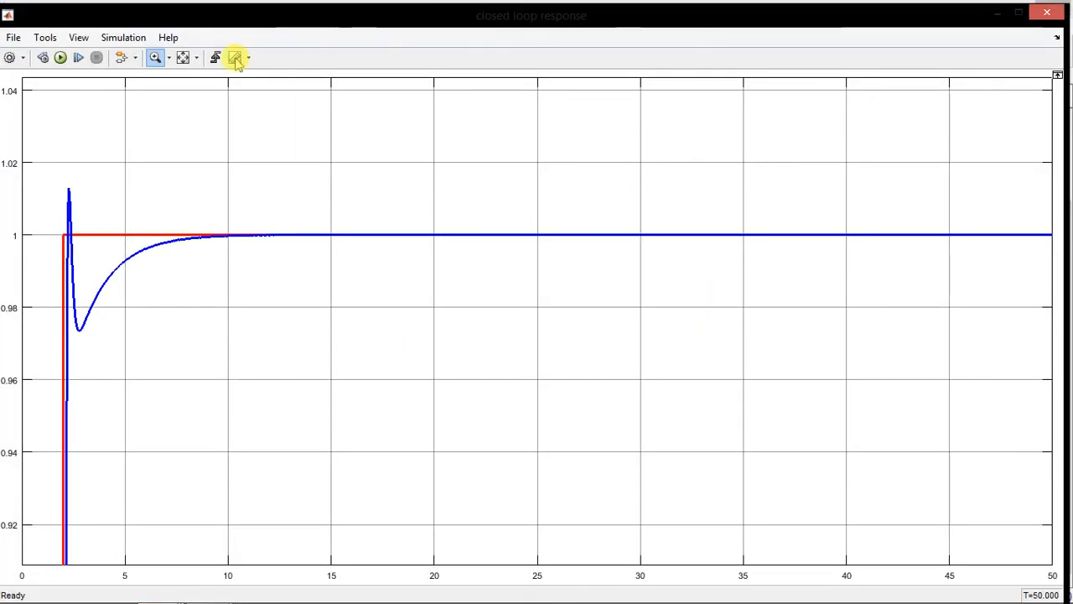
{"action": "left_click", "coordinate": [182, 58]}
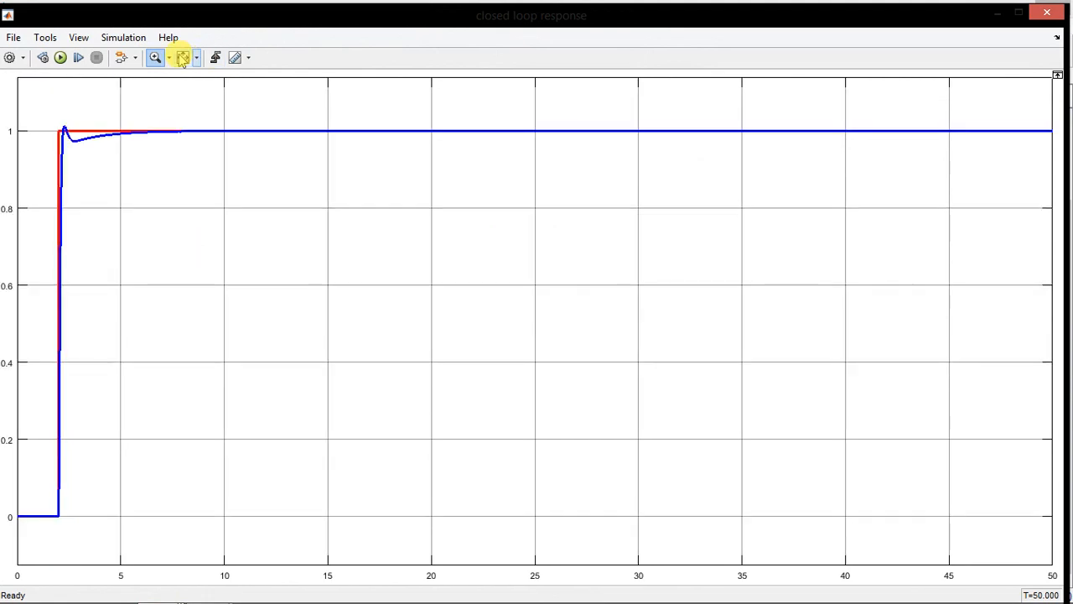
{"action": "left_click_drag", "start_coordinate": [120, 115], "coordinate": [177, 155]}
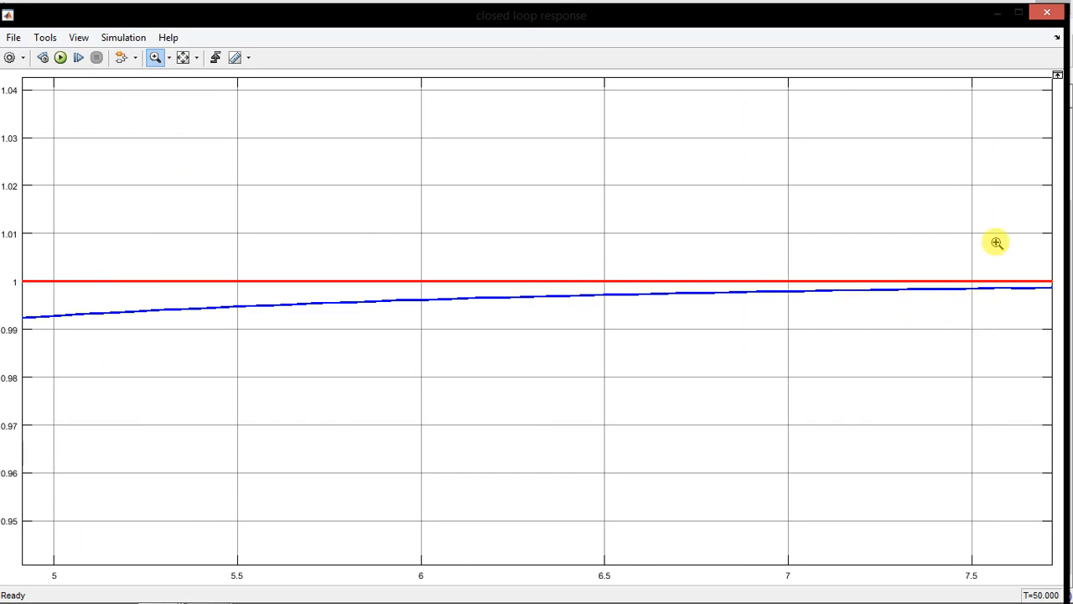
{"action": "left_click", "coordinate": [1046, 14]}
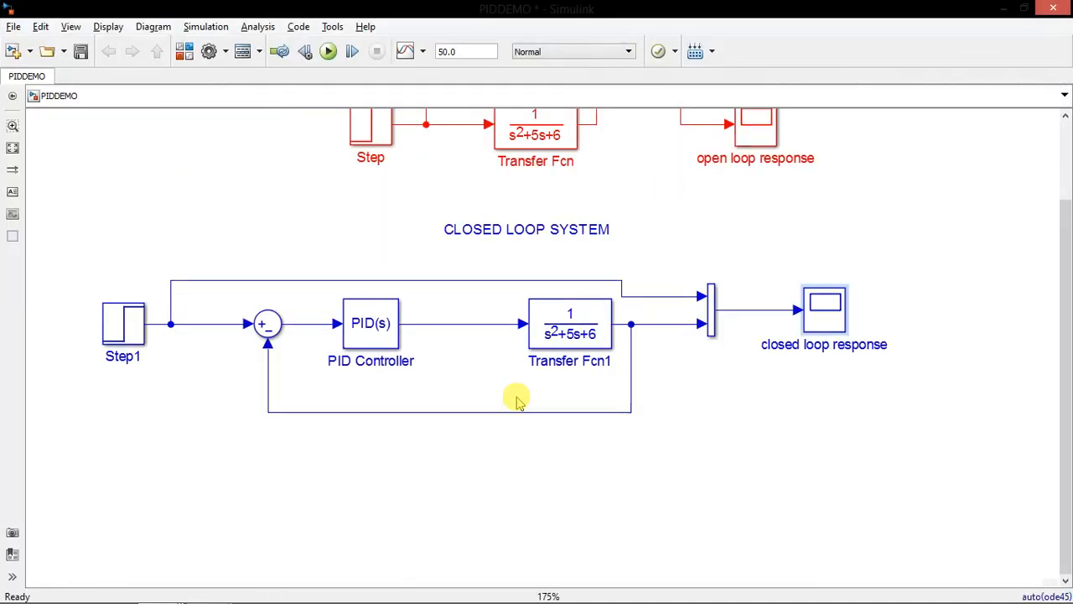
Review the PID Controller's gain values and examine the complete closed loop response over the 50-second run
{"action": "left_click", "coordinate": [360, 316]}
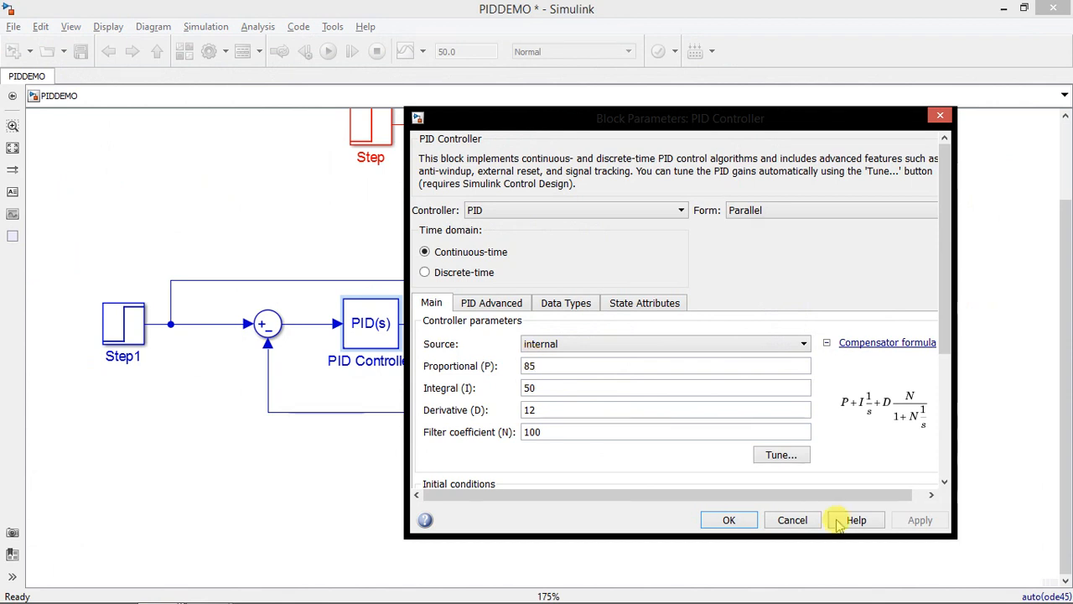
{"action": "left_click", "coordinate": [728, 521]}
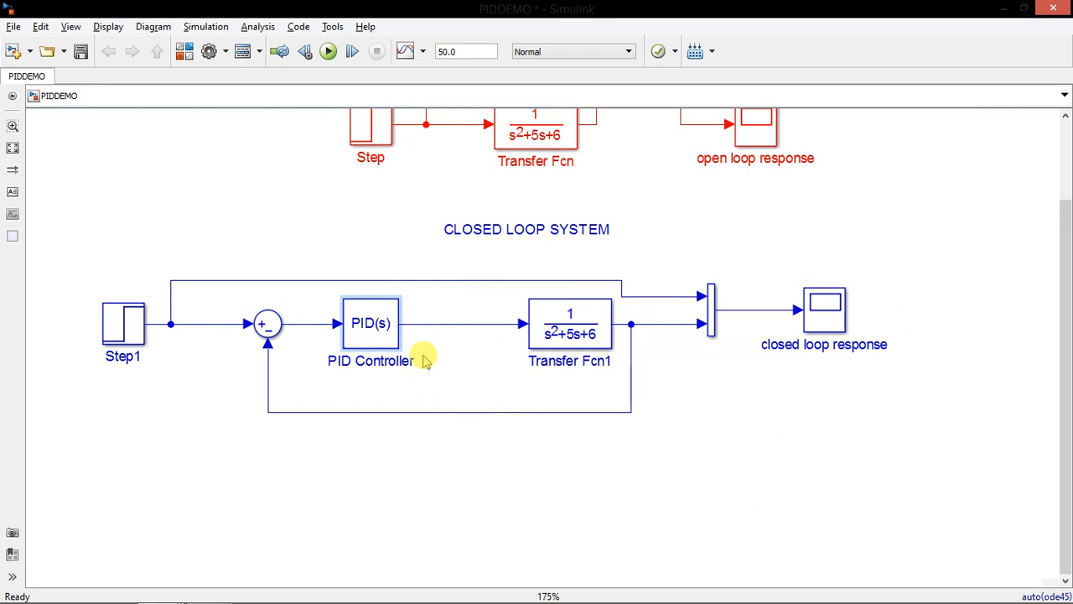
{"action": "double_click", "coordinate": [824, 311]}
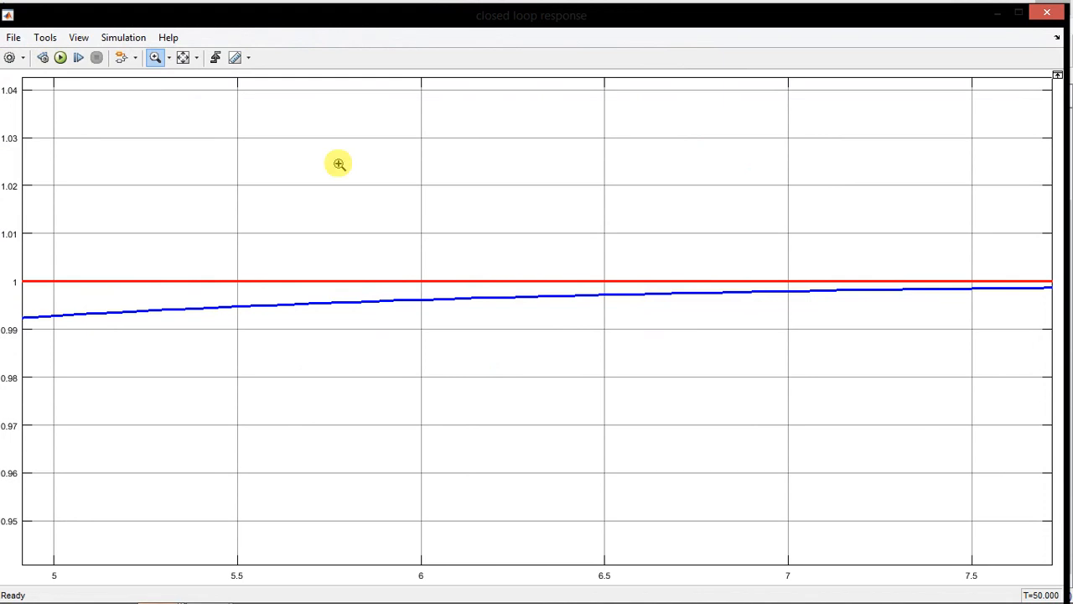
{"action": "left_click", "coordinate": [184, 57]}
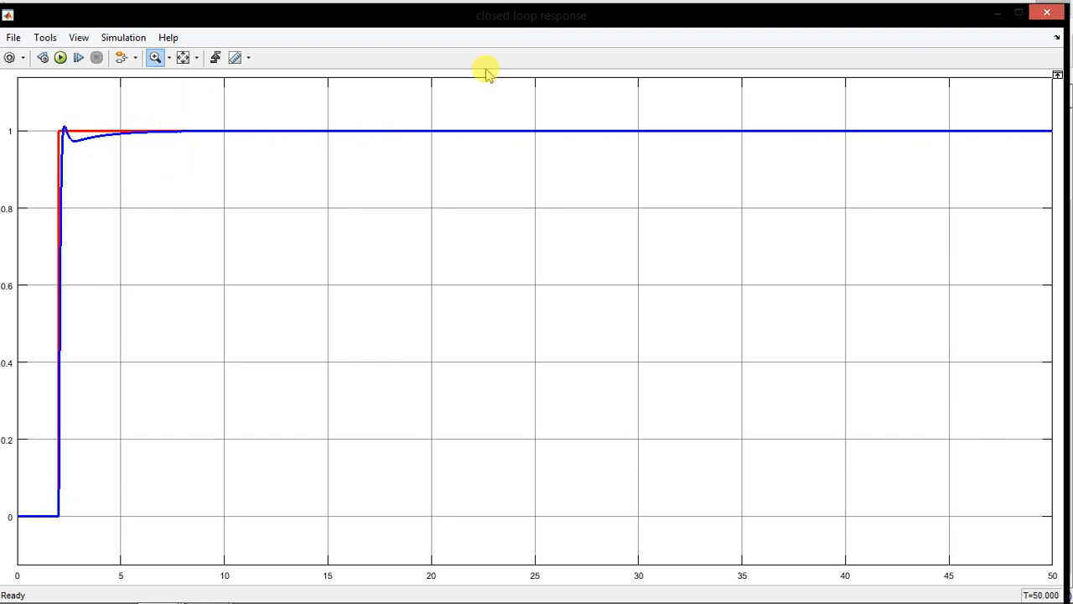
{"action": "left_click", "coordinate": [1044, 14]}
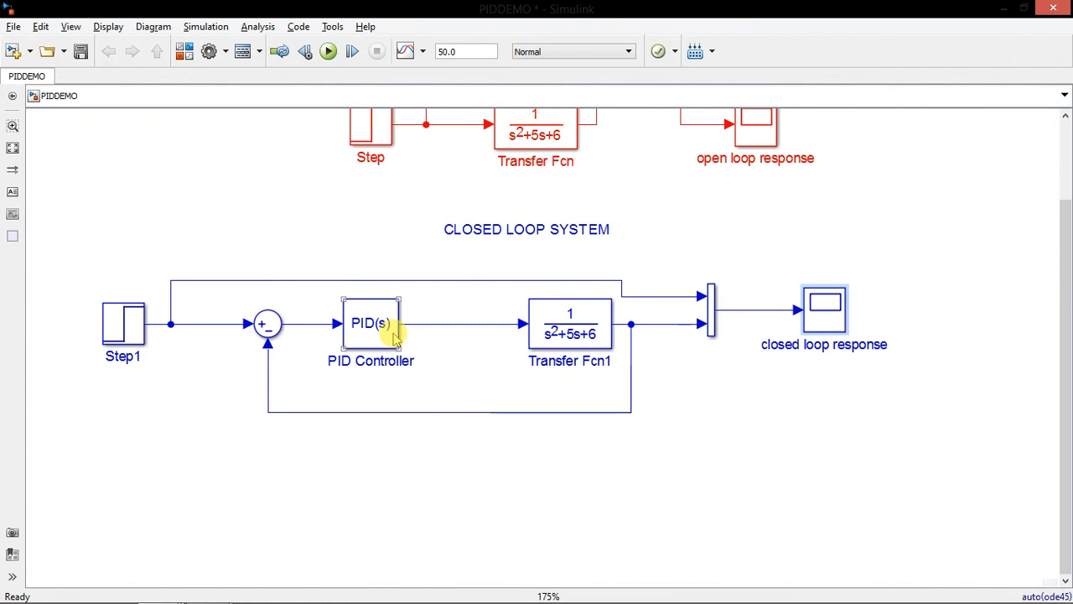
Launch the PID Tuner for the PID Controller block and enlarge it to show the reference tracking step plot
{"action": "left_click", "coordinate": [394, 336]}
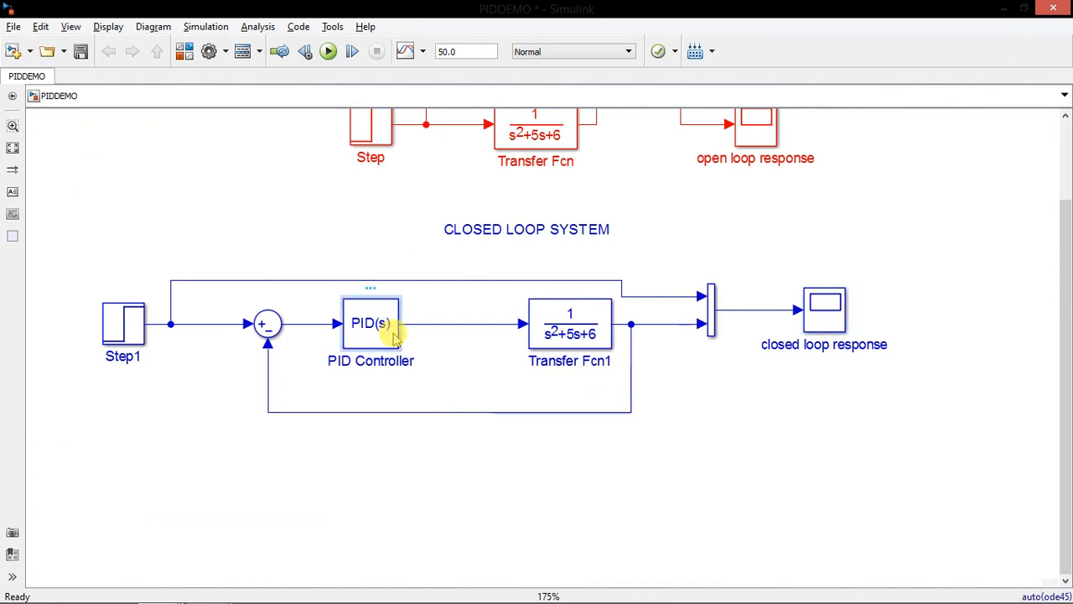
{"action": "double_click", "coordinate": [394, 335]}
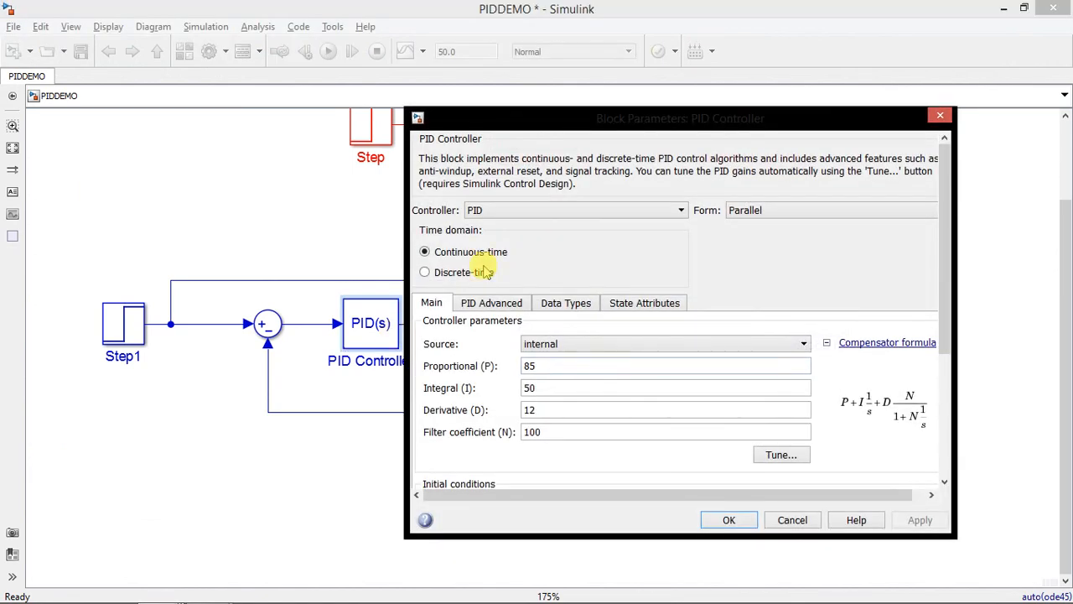
{"action": "left_click_drag", "start_coordinate": [652, 130], "coordinate": [574, 64]}
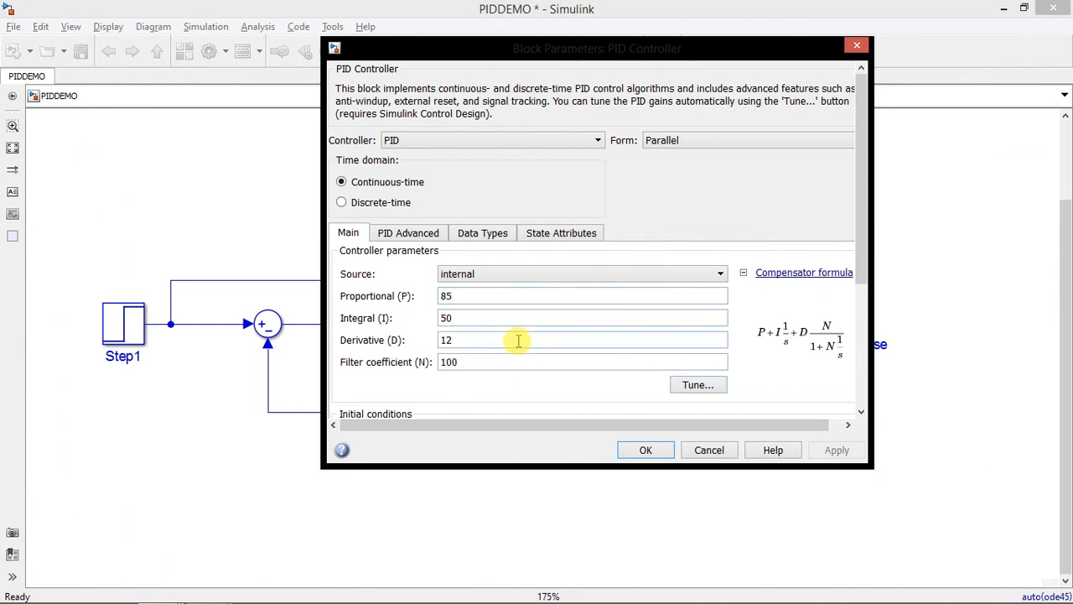
{"action": "left_click", "coordinate": [693, 391]}
{"action": "left_click", "coordinate": [697, 384]}
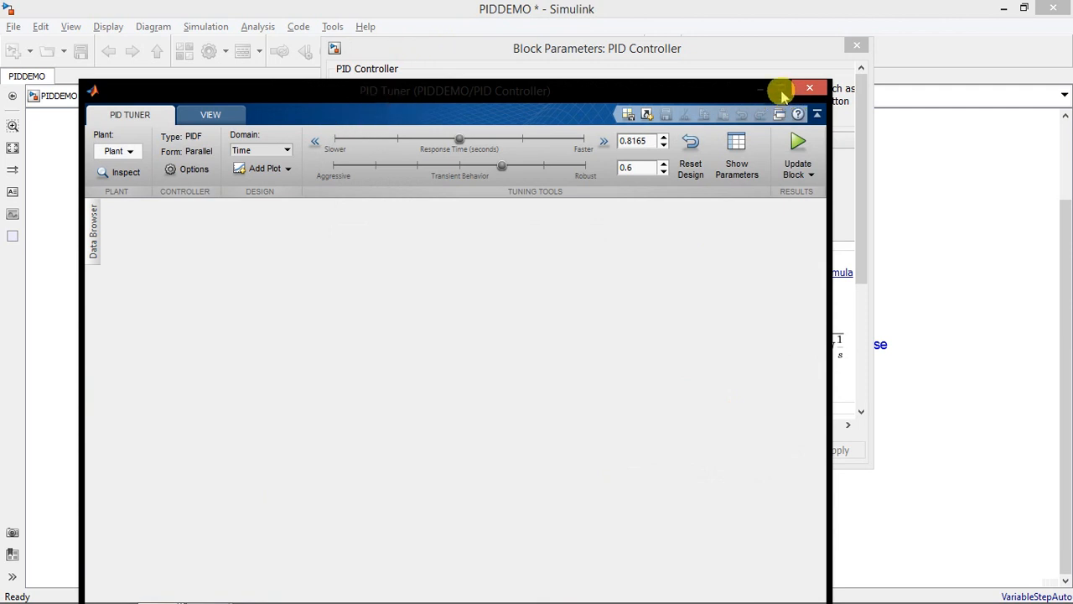
{"action": "left_click", "coordinate": [781, 91]}
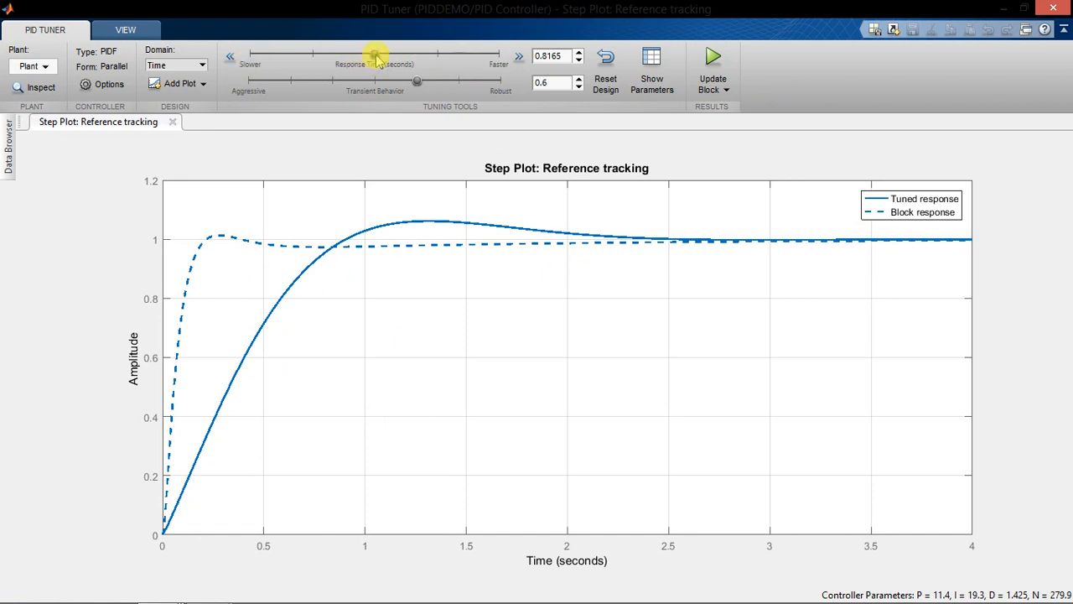
Try slower tuner response times of 2.249 and 4.698 seconds, and switch to a faster 0.1355 seconds
{"action": "left_click_drag", "start_coordinate": [378, 62], "coordinate": [322, 59]}
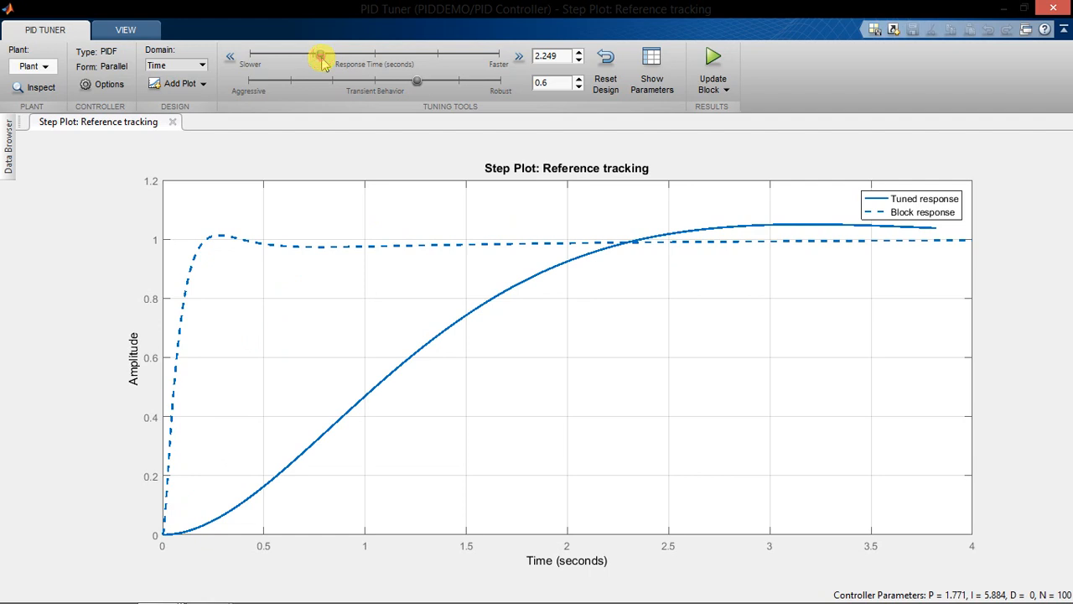
{"action": "left_click_drag", "start_coordinate": [322, 63], "coordinate": [283, 65]}
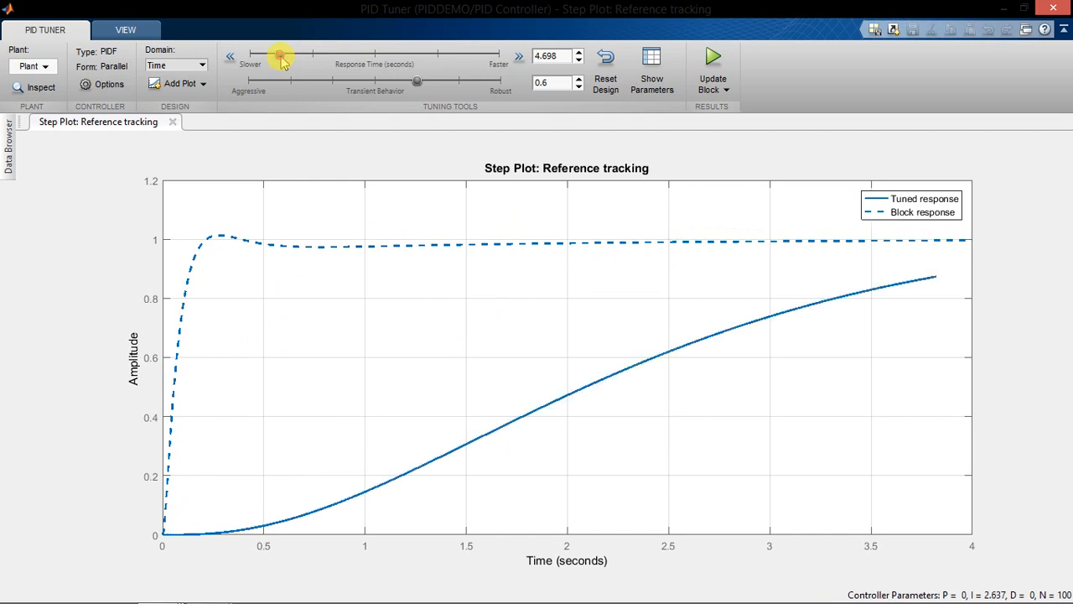
{"action": "left_click_drag", "start_coordinate": [282, 65], "coordinate": [474, 57]}
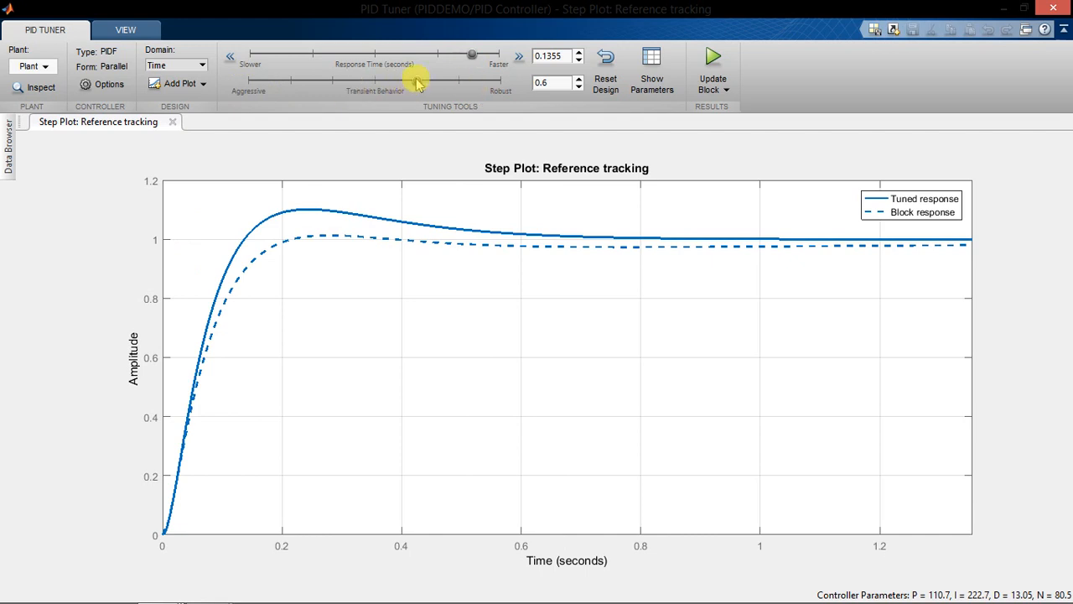
Refine the tuned response with a transient behavior of 0.82 and a response time of 0.118 seconds
{"action": "left_click_drag", "start_coordinate": [415, 82], "coordinate": [473, 88]}
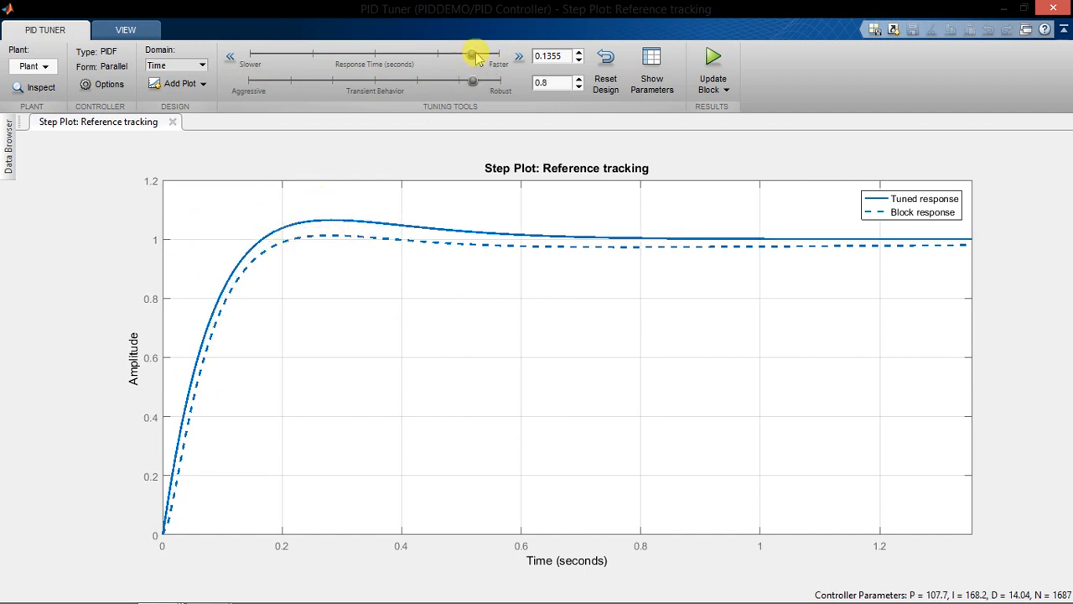
{"action": "left_click_drag", "start_coordinate": [475, 55], "coordinate": [479, 82]}
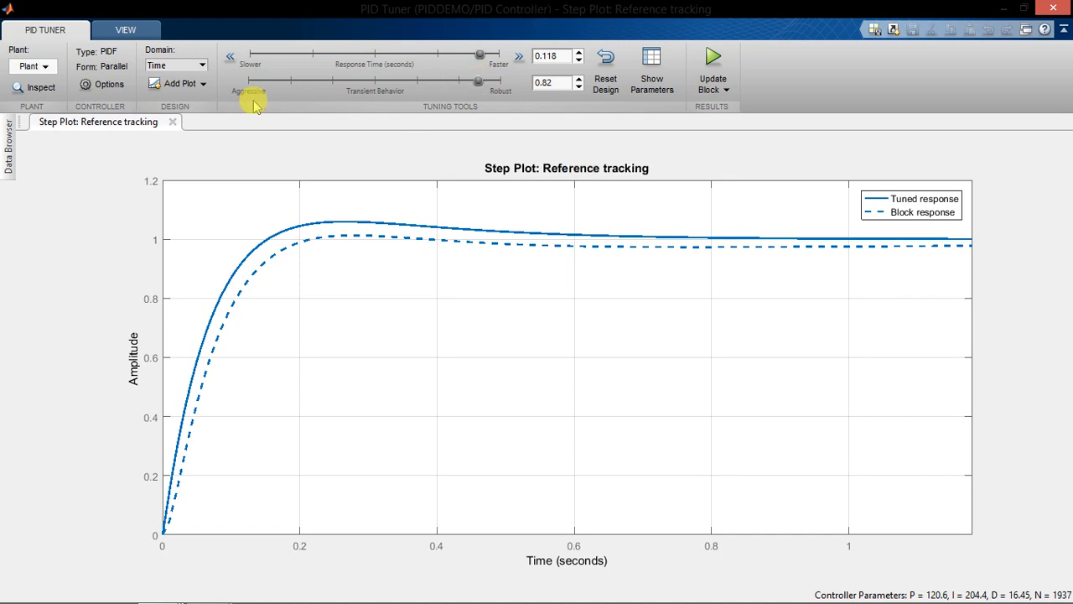
{"action": "left_click", "coordinate": [124, 29]}
{"action": "left_click", "coordinate": [40, 30]}
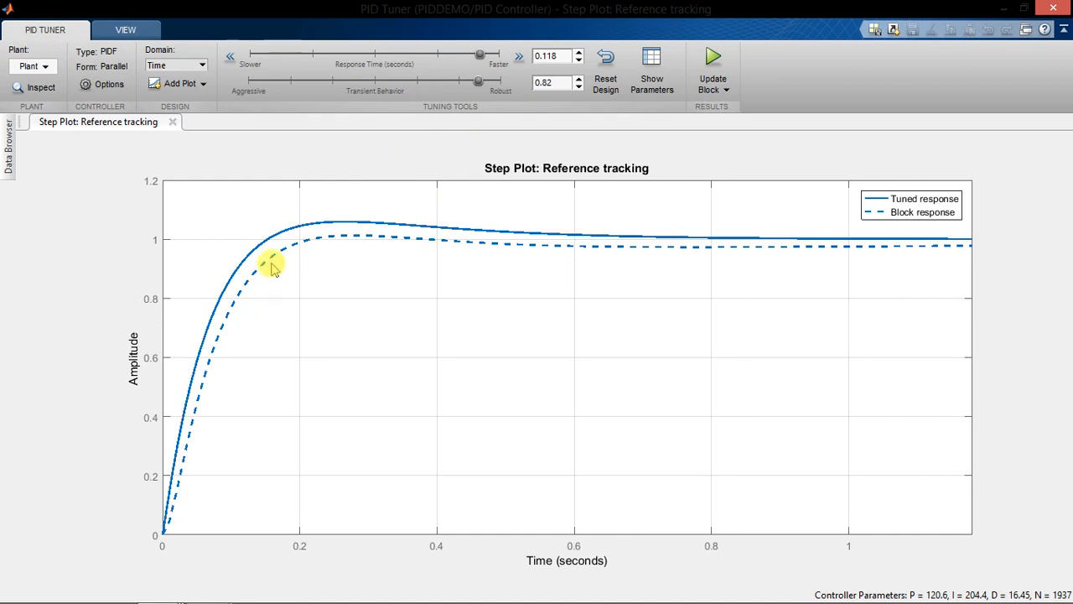
Update the PID Controller block with the tuned gains, confirm its parameters and run the simulation
{"action": "mouse_move", "coordinate": [939, 590]}
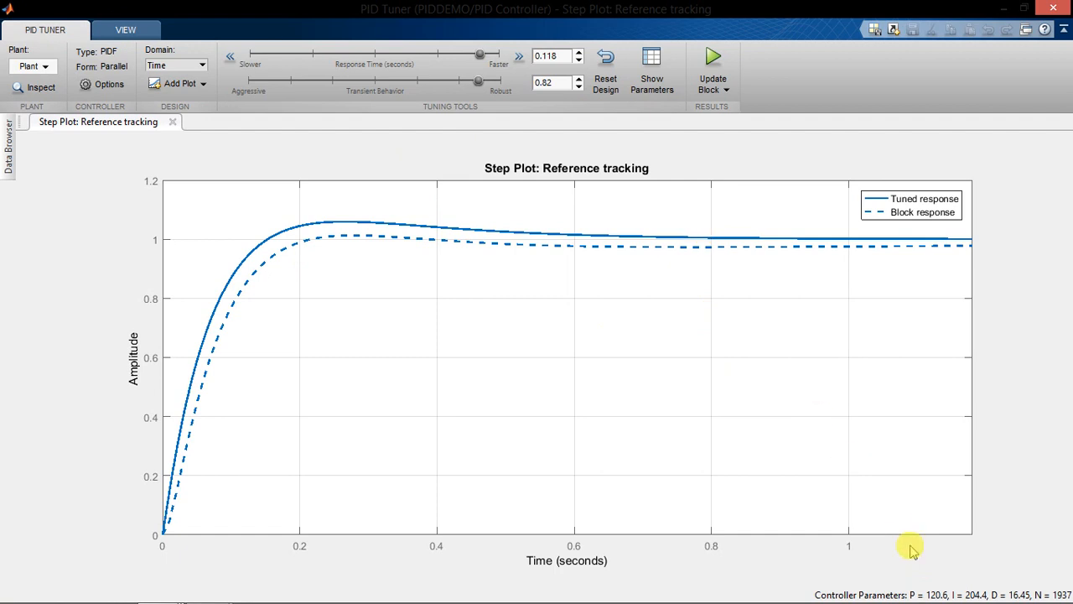
{"action": "left_click", "coordinate": [717, 60]}
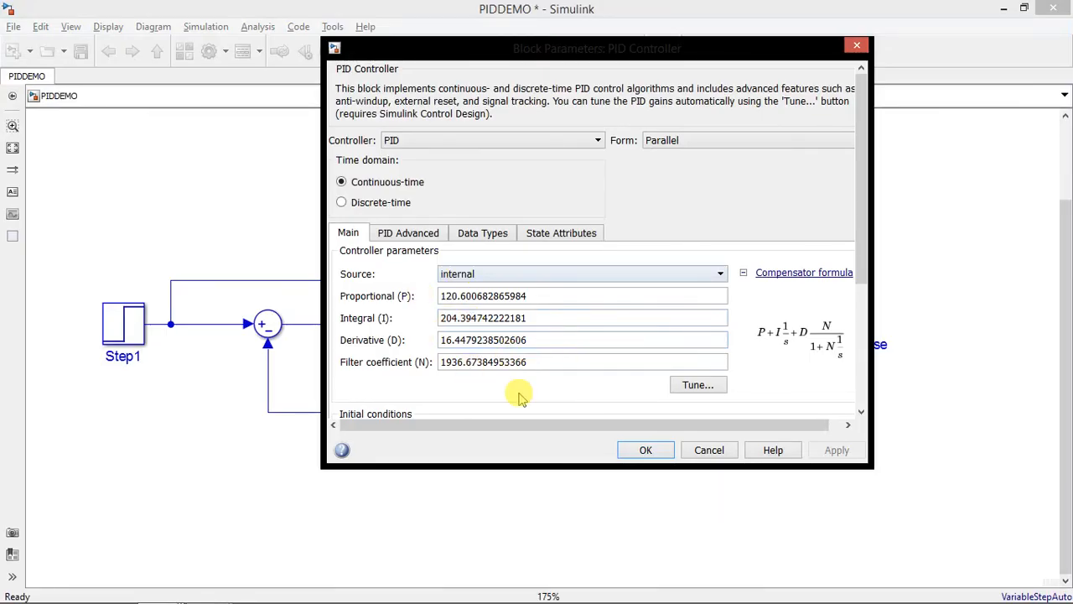
{"action": "left_click", "coordinate": [666, 451]}
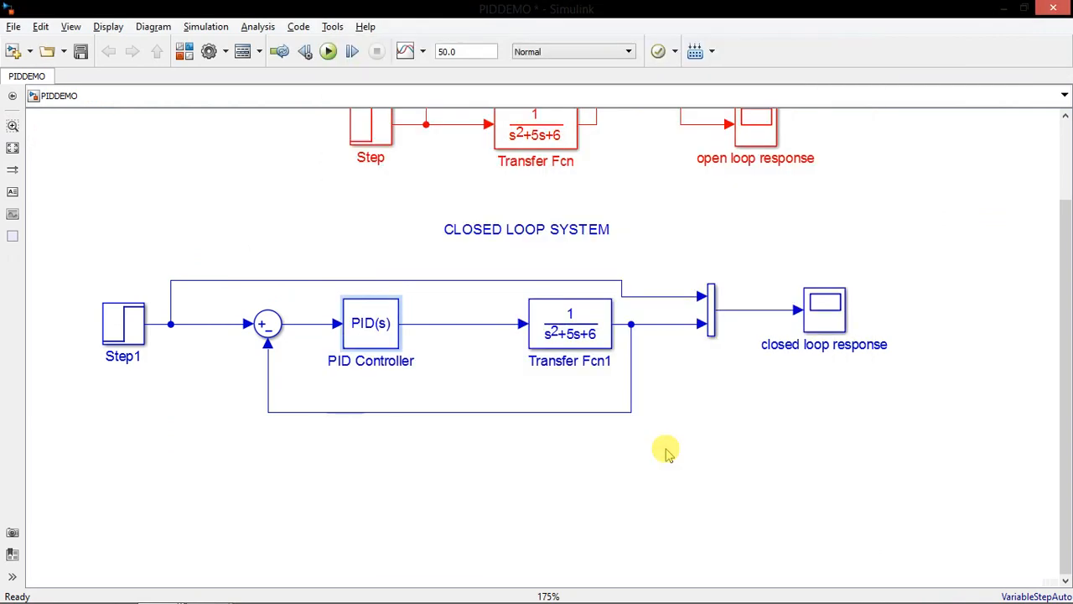
{"action": "left_click", "coordinate": [327, 50]}
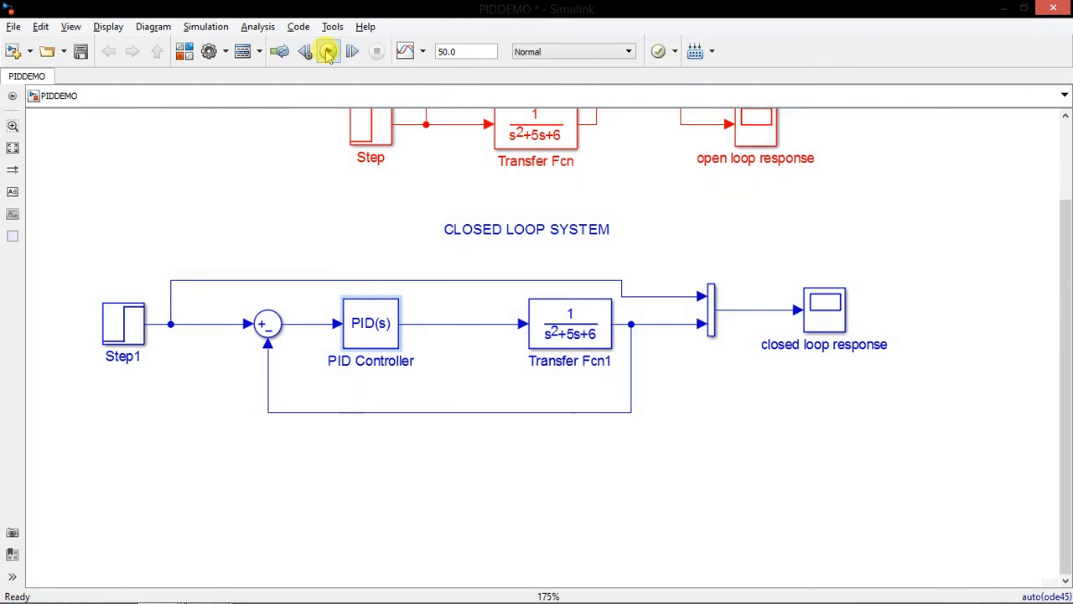
Examine the closed loop response scope, fit the plot to the view, and close the scope
{"action": "left_click", "coordinate": [823, 317]}
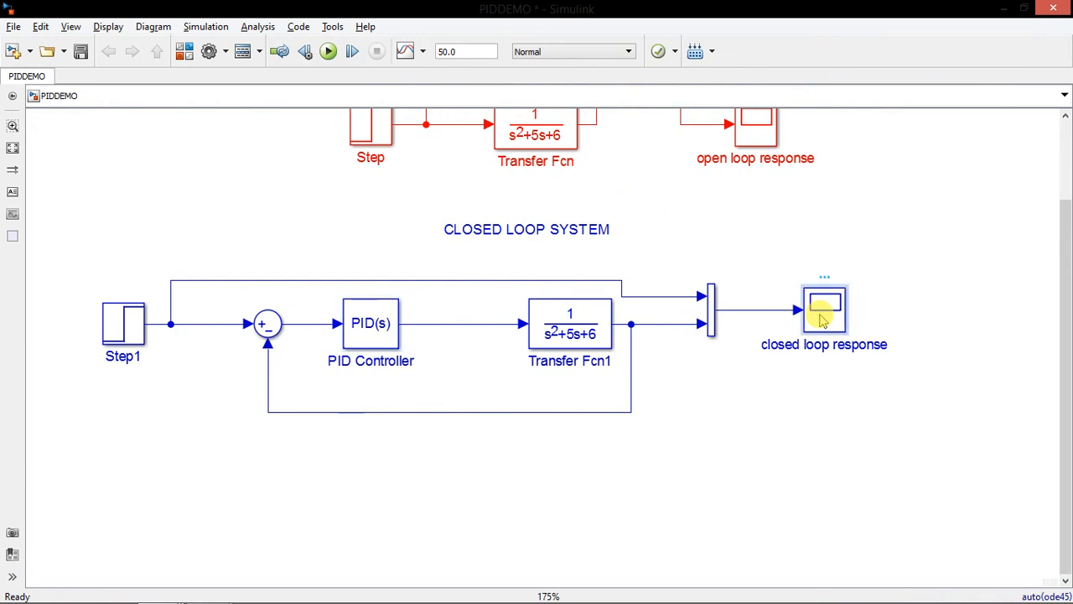
{"action": "double_click", "coordinate": [823, 317]}
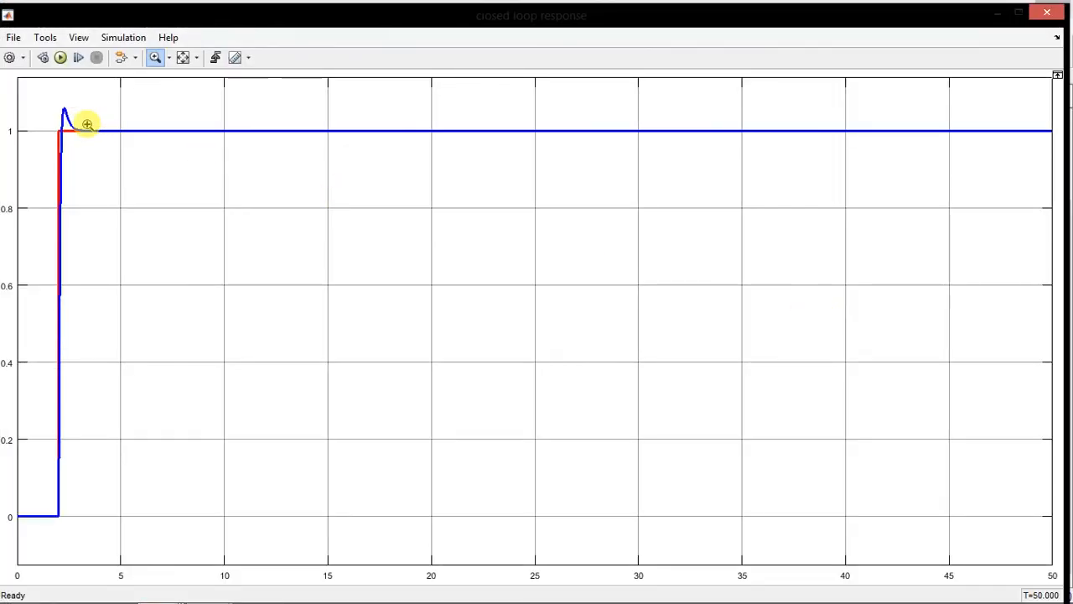
{"action": "left_click", "coordinate": [183, 59]}
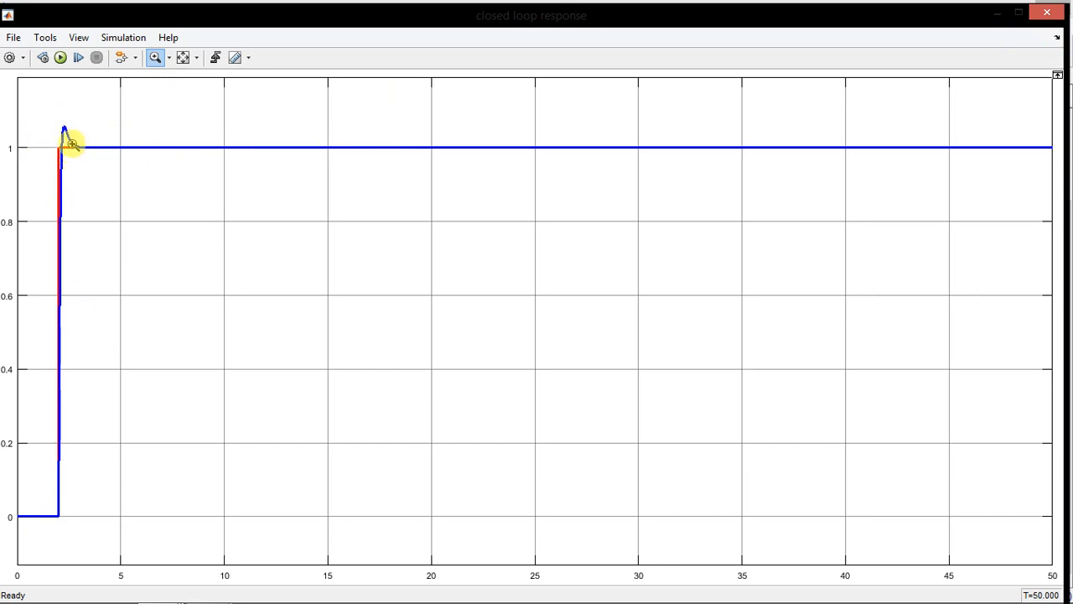
{"action": "left_click", "coordinate": [1057, 17]}
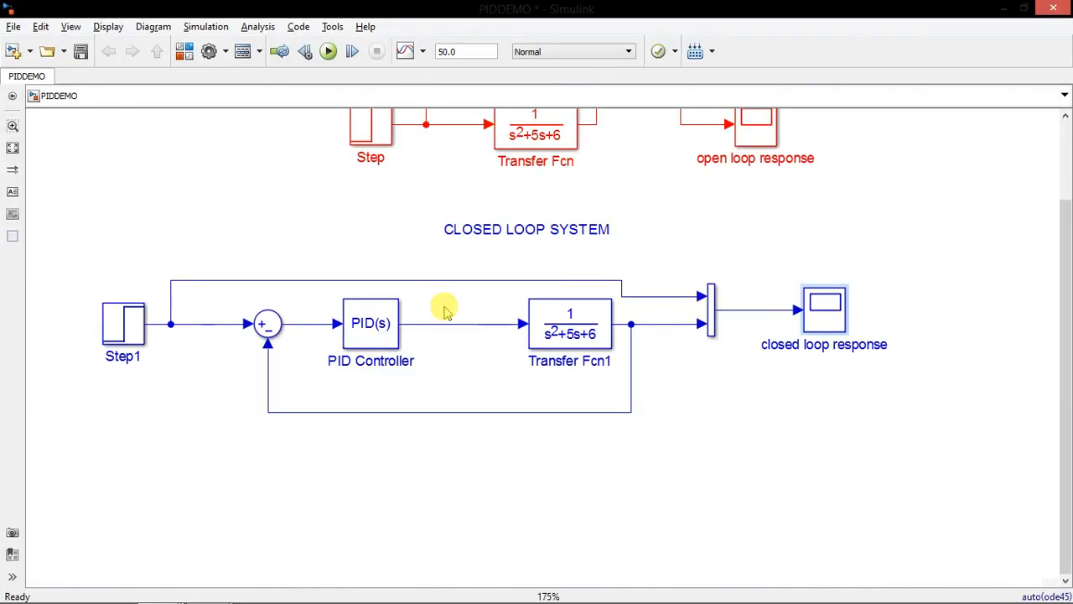
Review the tuned gains and filter coefficient in the PID Controller block's parameters and accept them
{"action": "left_click", "coordinate": [396, 329]}
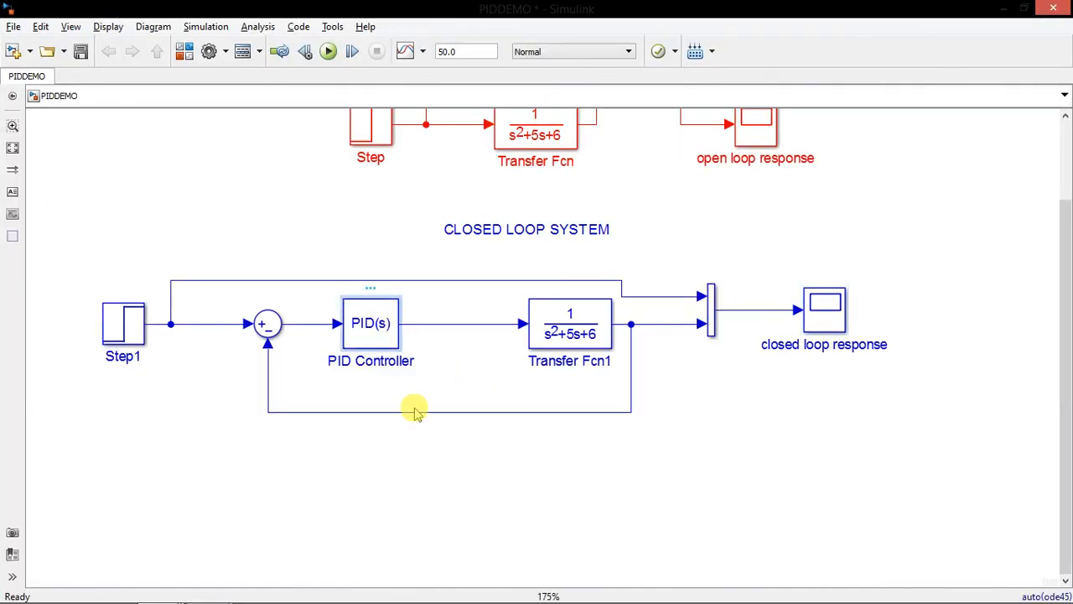
{"action": "key", "text": "Return"}
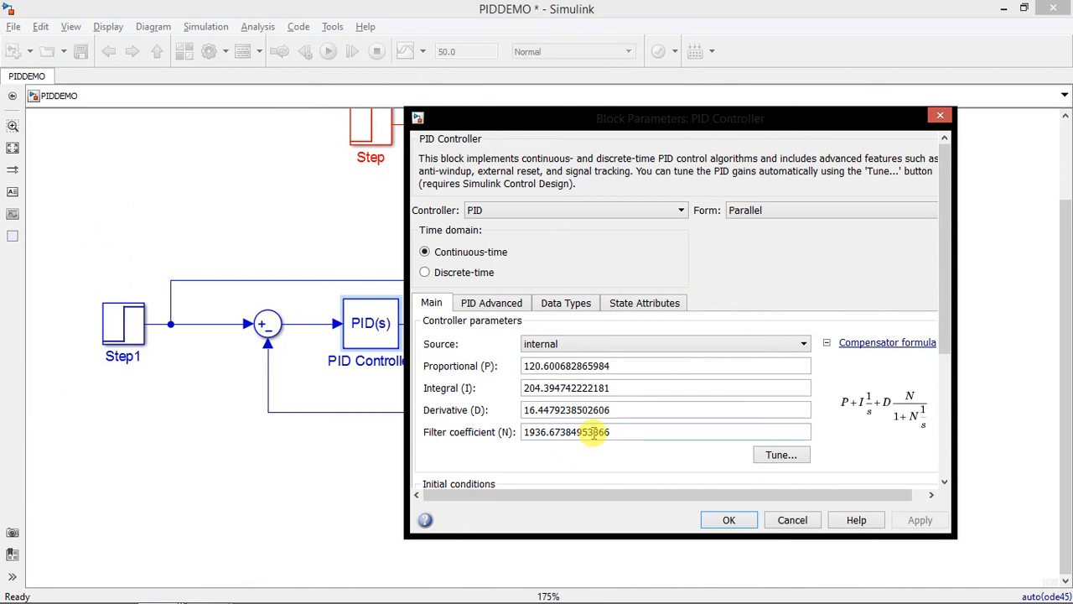
{"action": "double_click", "coordinate": [578, 409]}
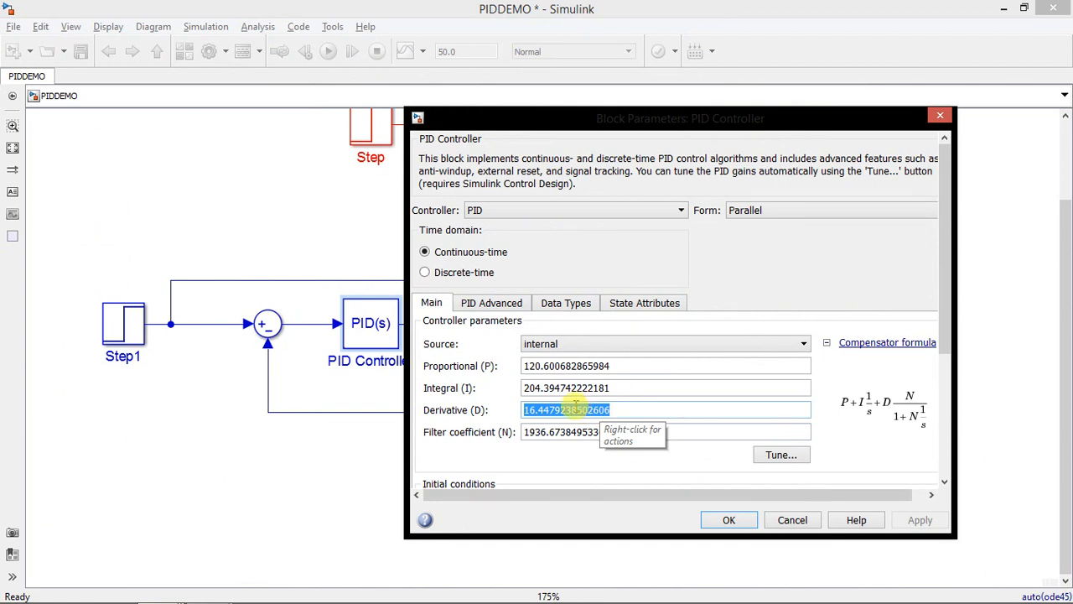
{"action": "left_click", "coordinate": [722, 524]}
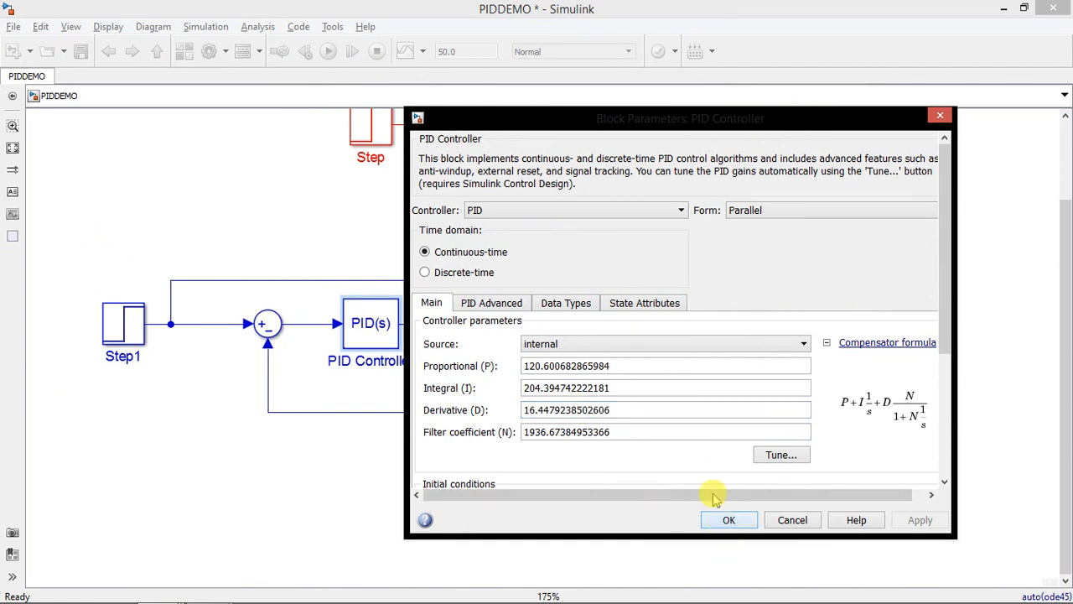
Recheck the closed loop response plot and switch to the PowerPoint slide show with the closed loop system diagram
{"action": "double_click", "coordinate": [827, 309]}
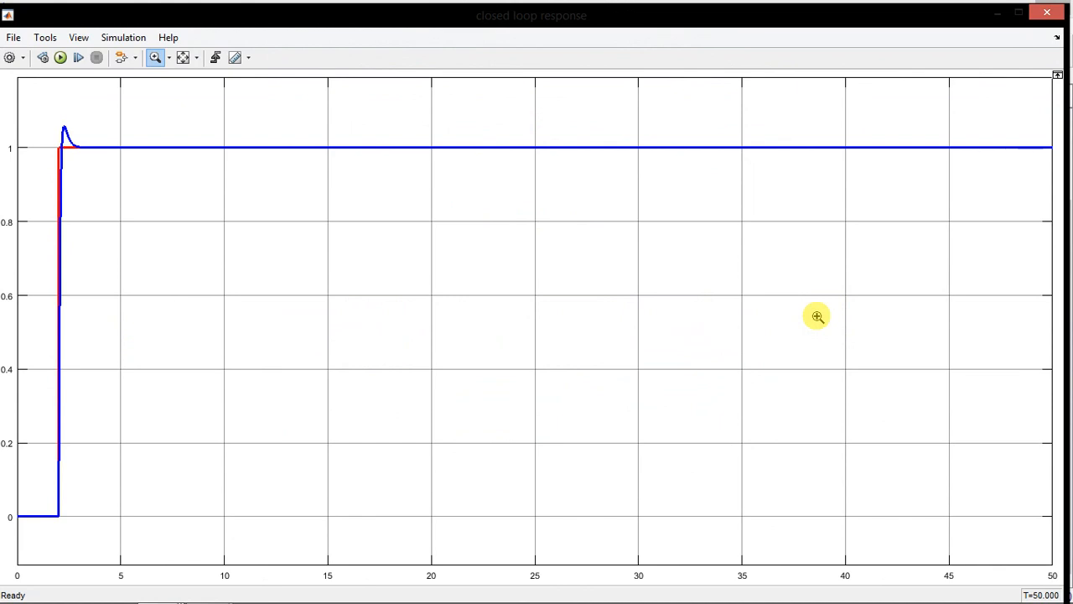
{"action": "key", "text": "alt+Tab"}
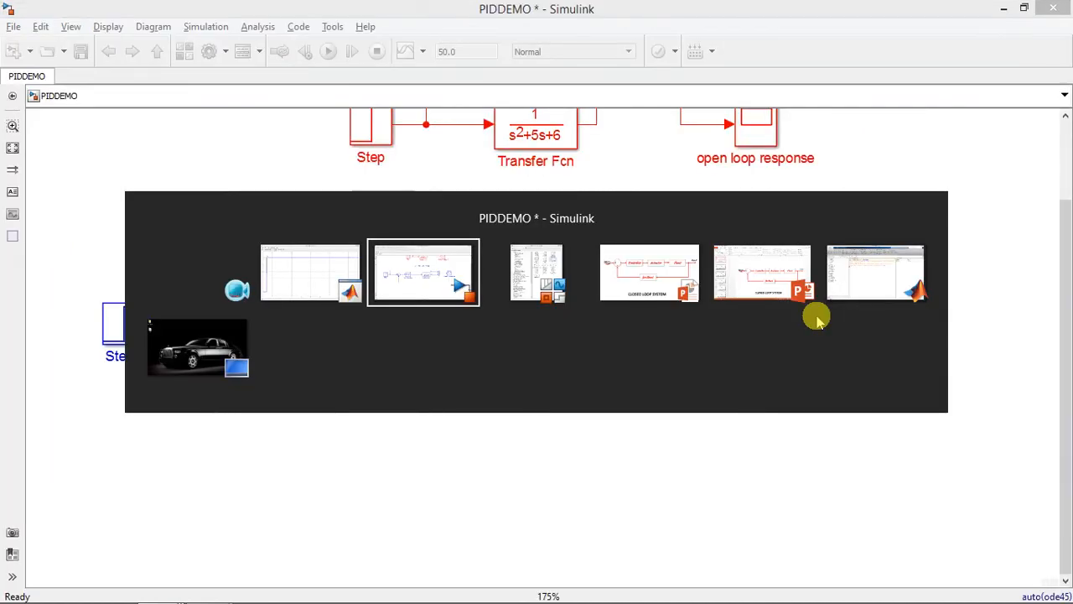
{"action": "key", "text": "Tab"}
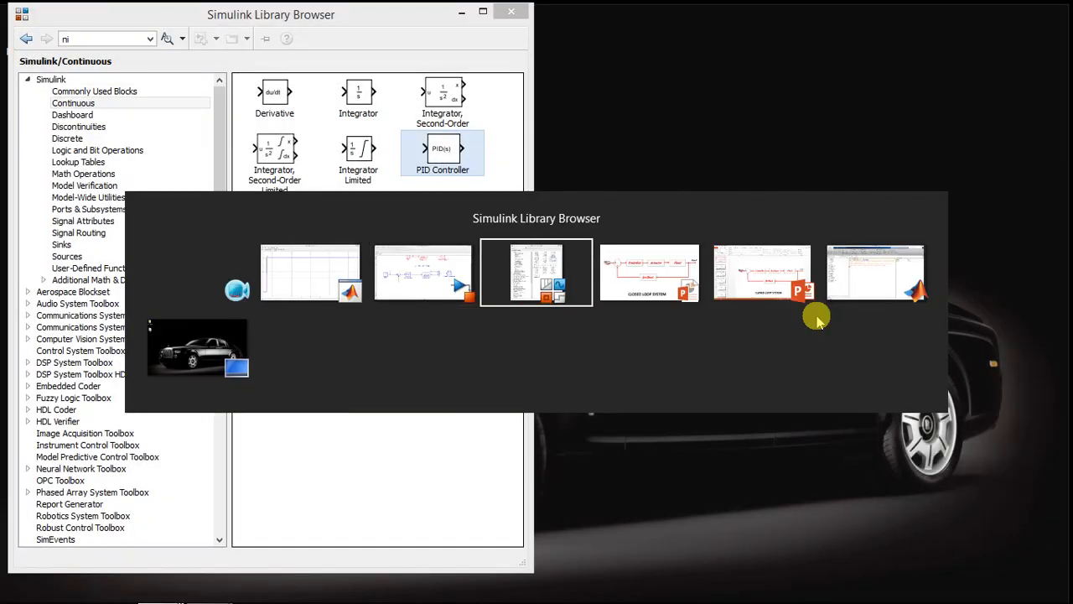
{"action": "key", "text": "Tab"}
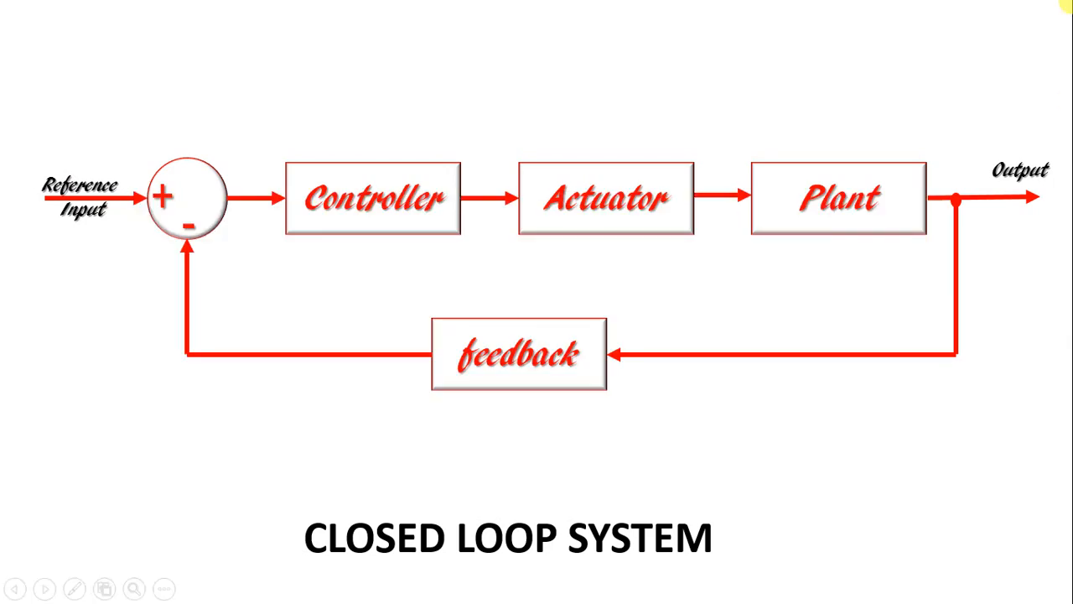